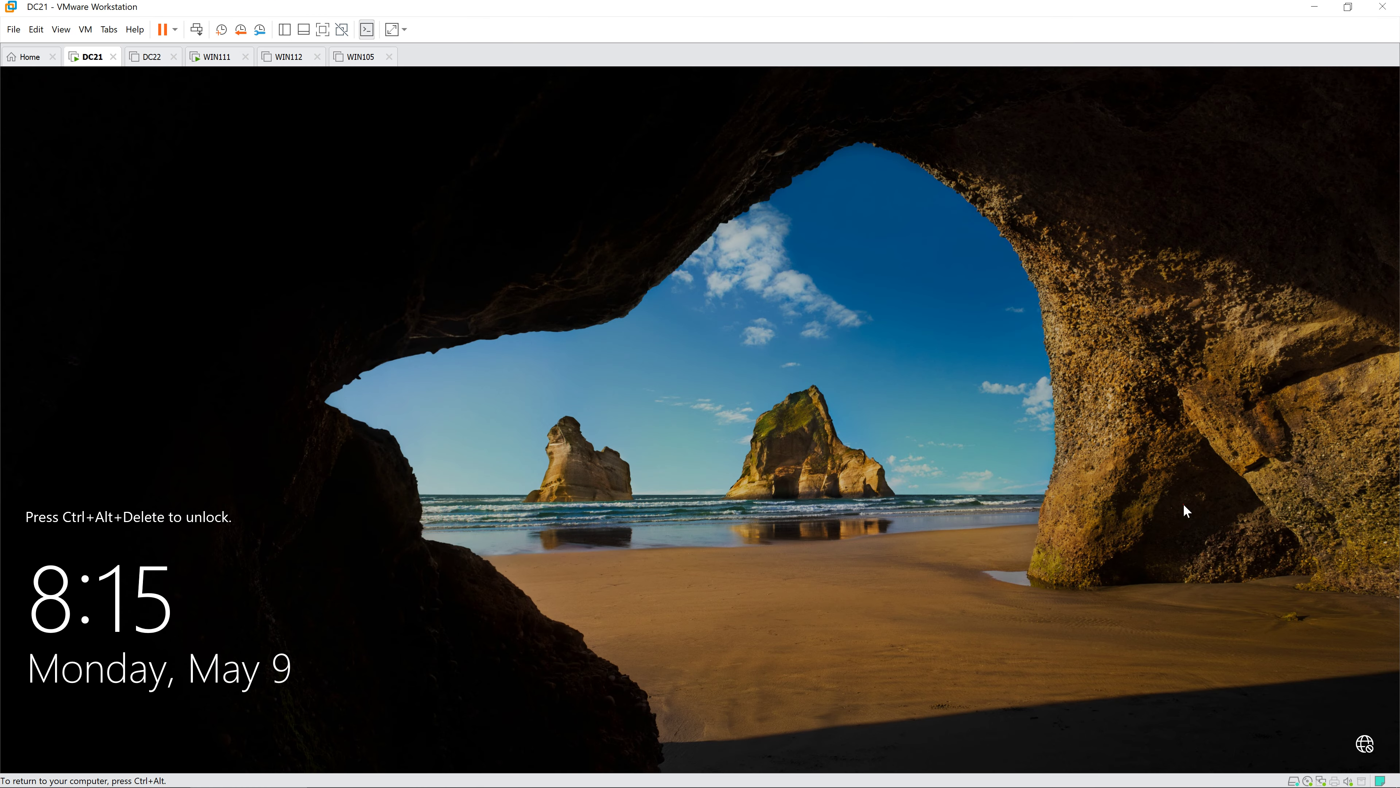
- Sign in to DC21 with the Administrator account password
key(ctrl+alt+Insert)
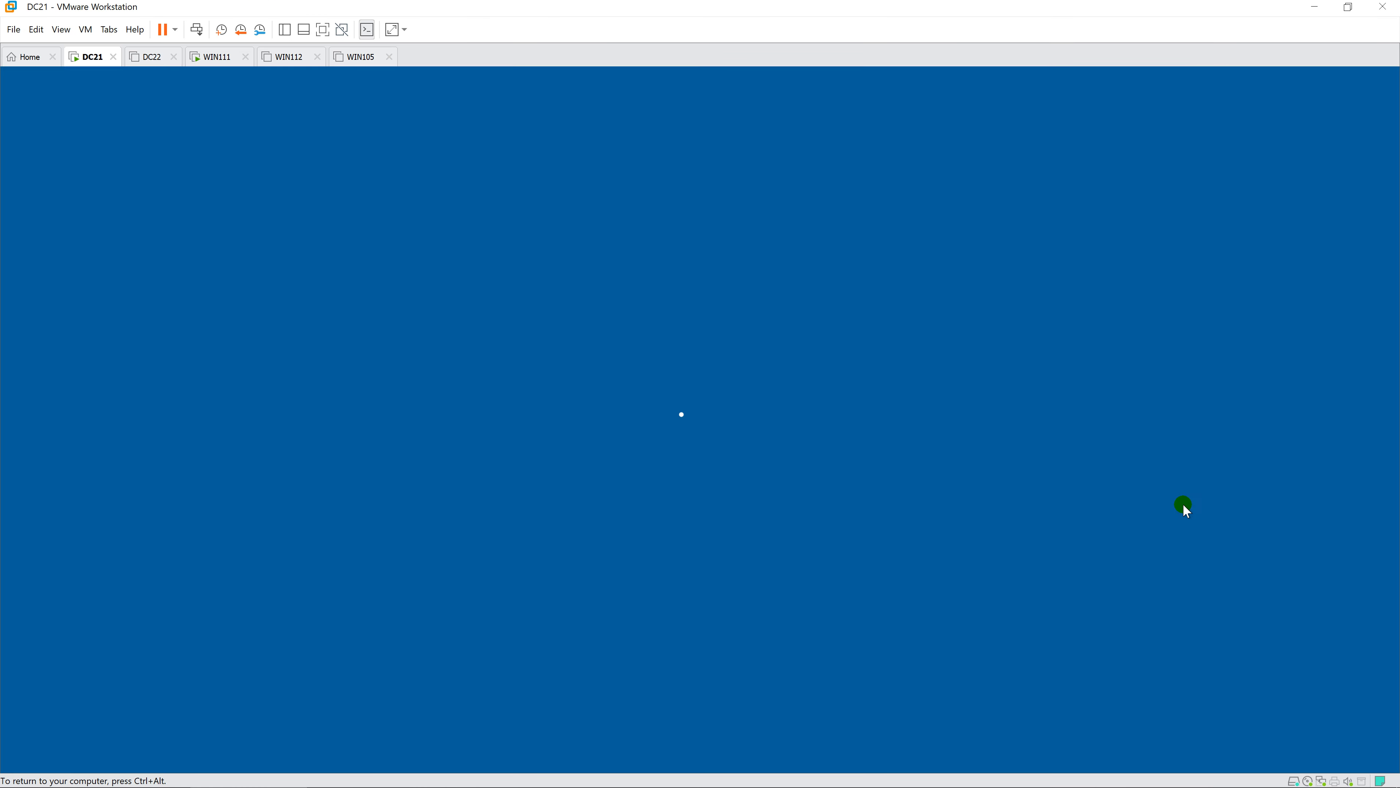
text(Pa$$)
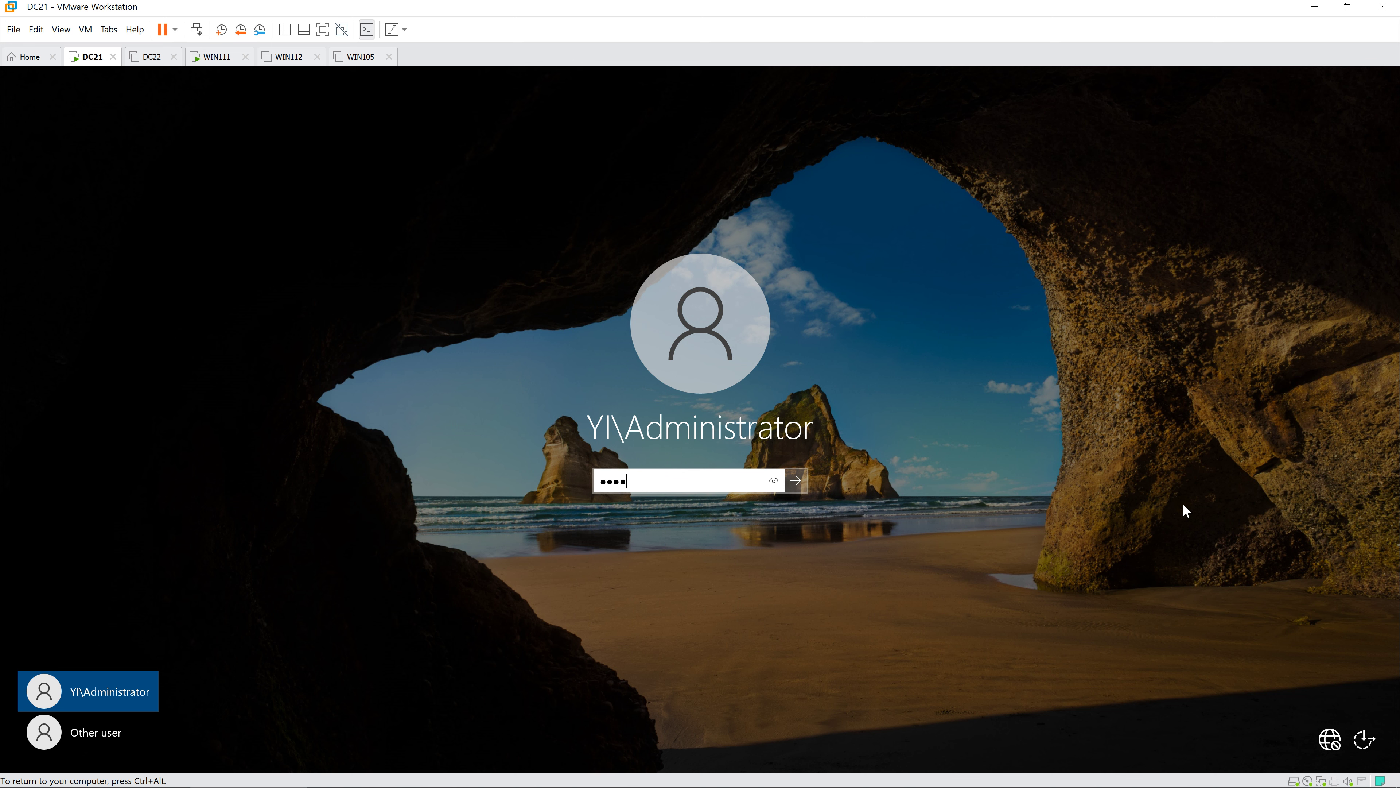
text(w0rd)
key(Return)
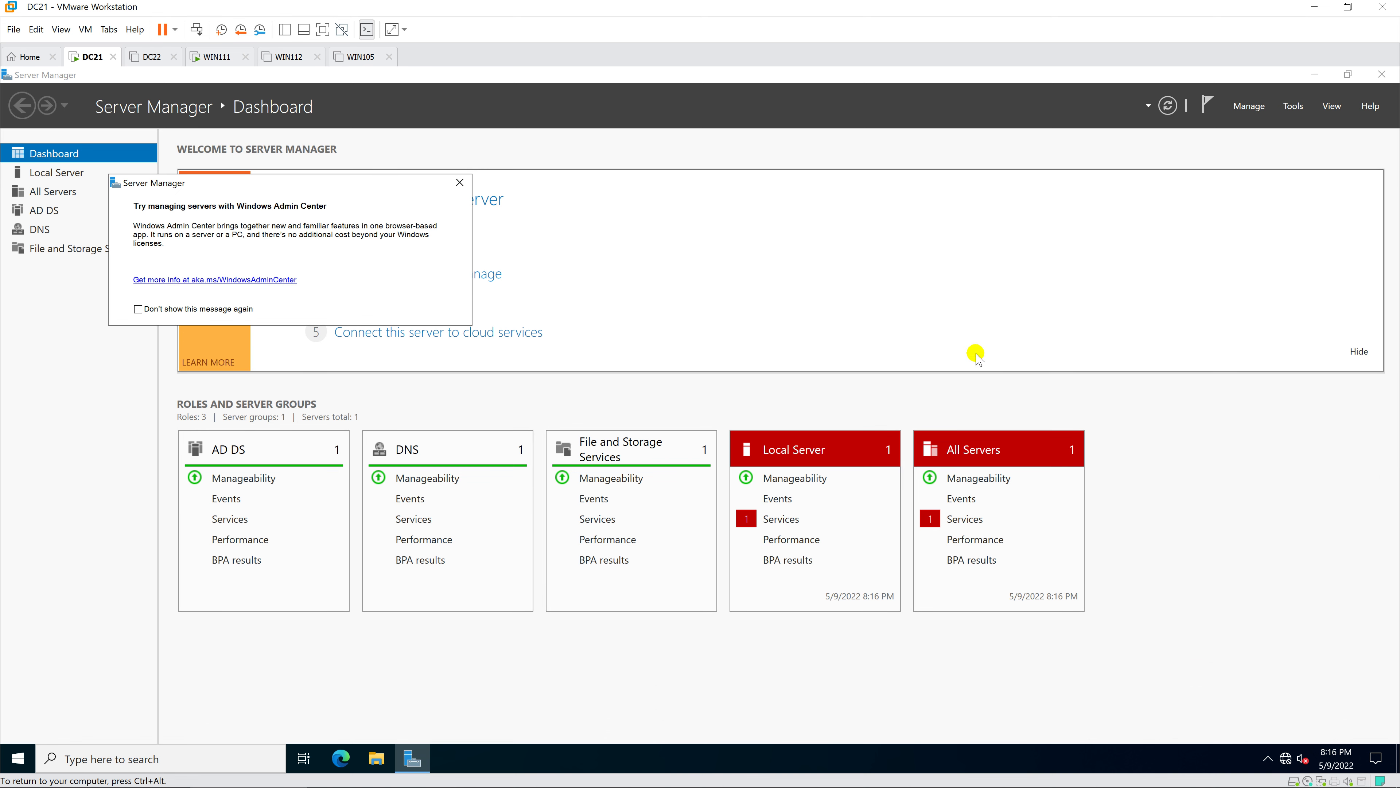
- Dismiss the Windows Admin Center notice and open This PC's About system information
click(460, 182)
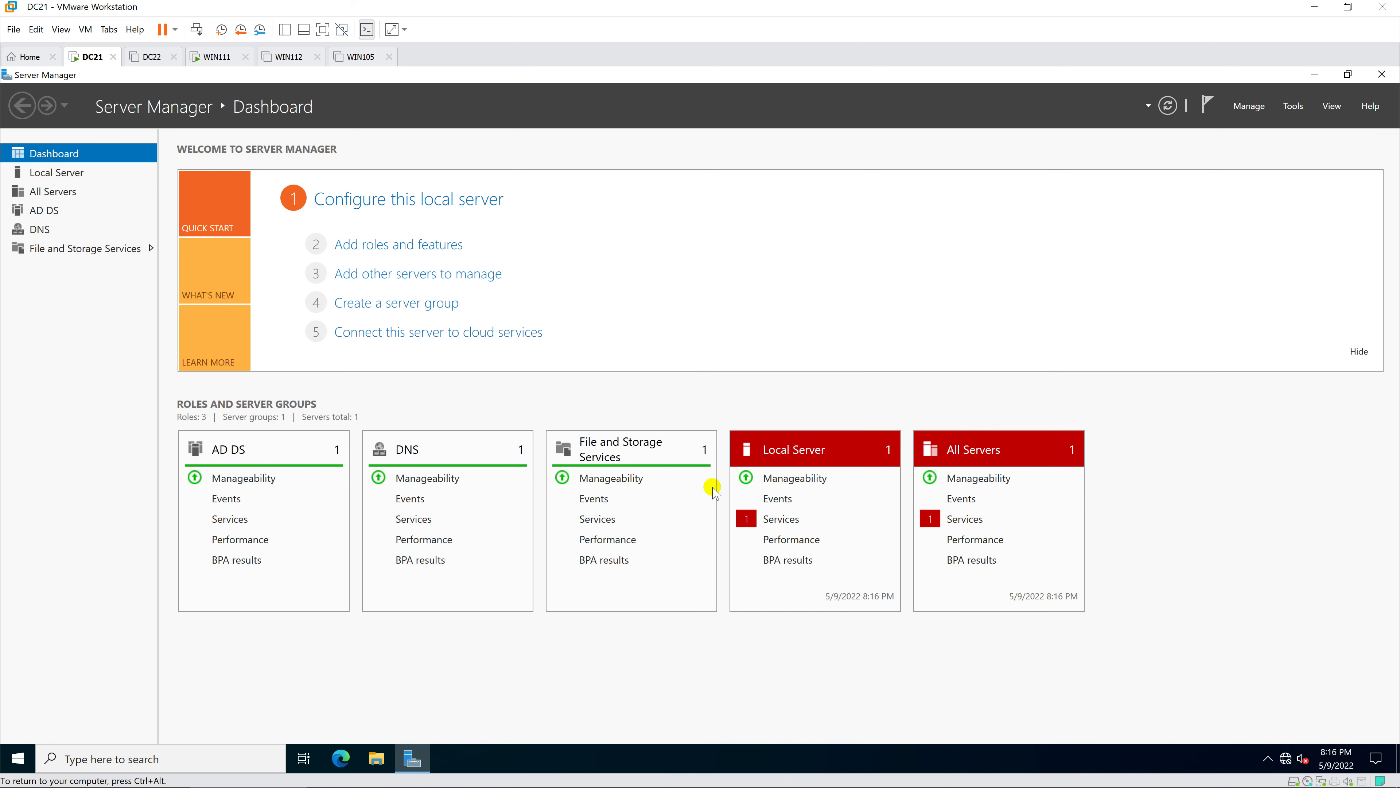
click(386, 760)
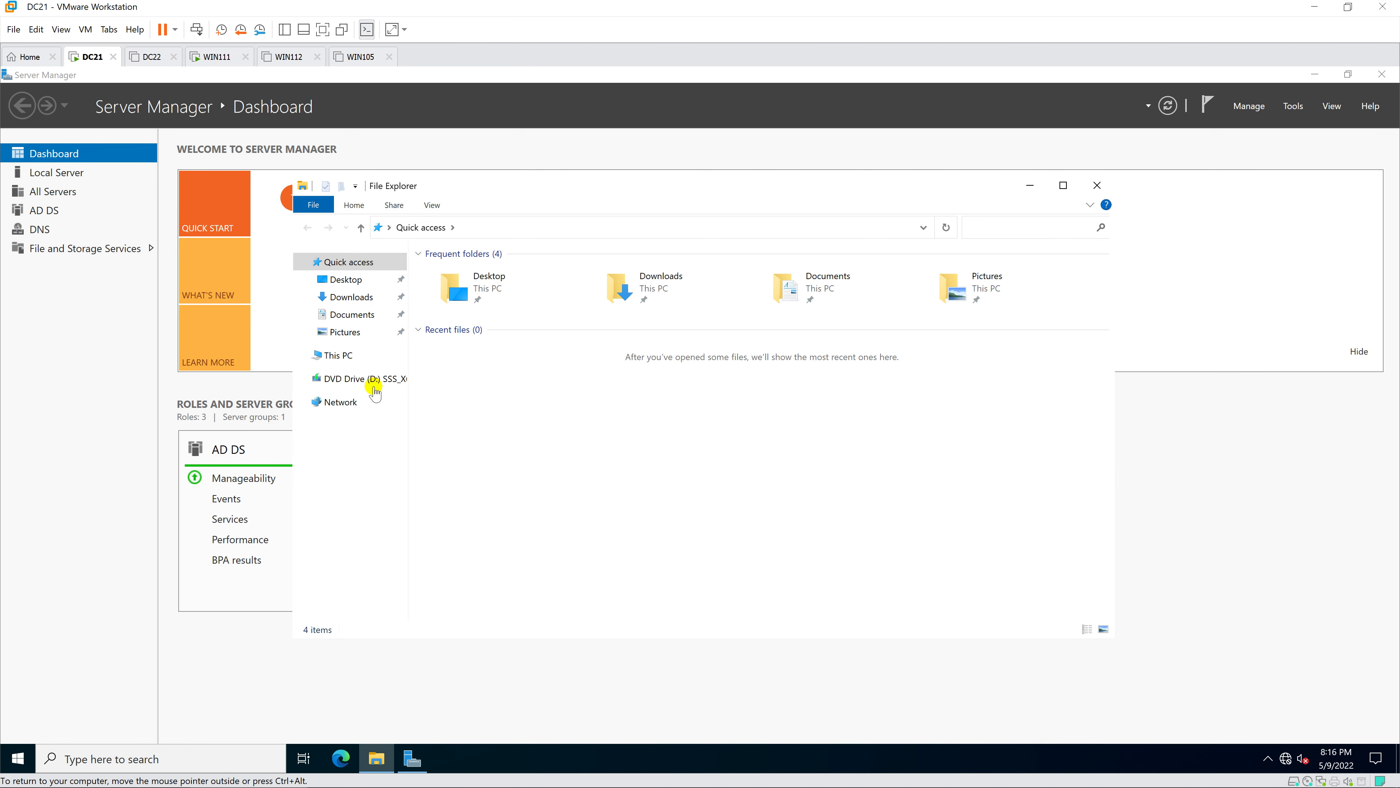
click(351, 355)
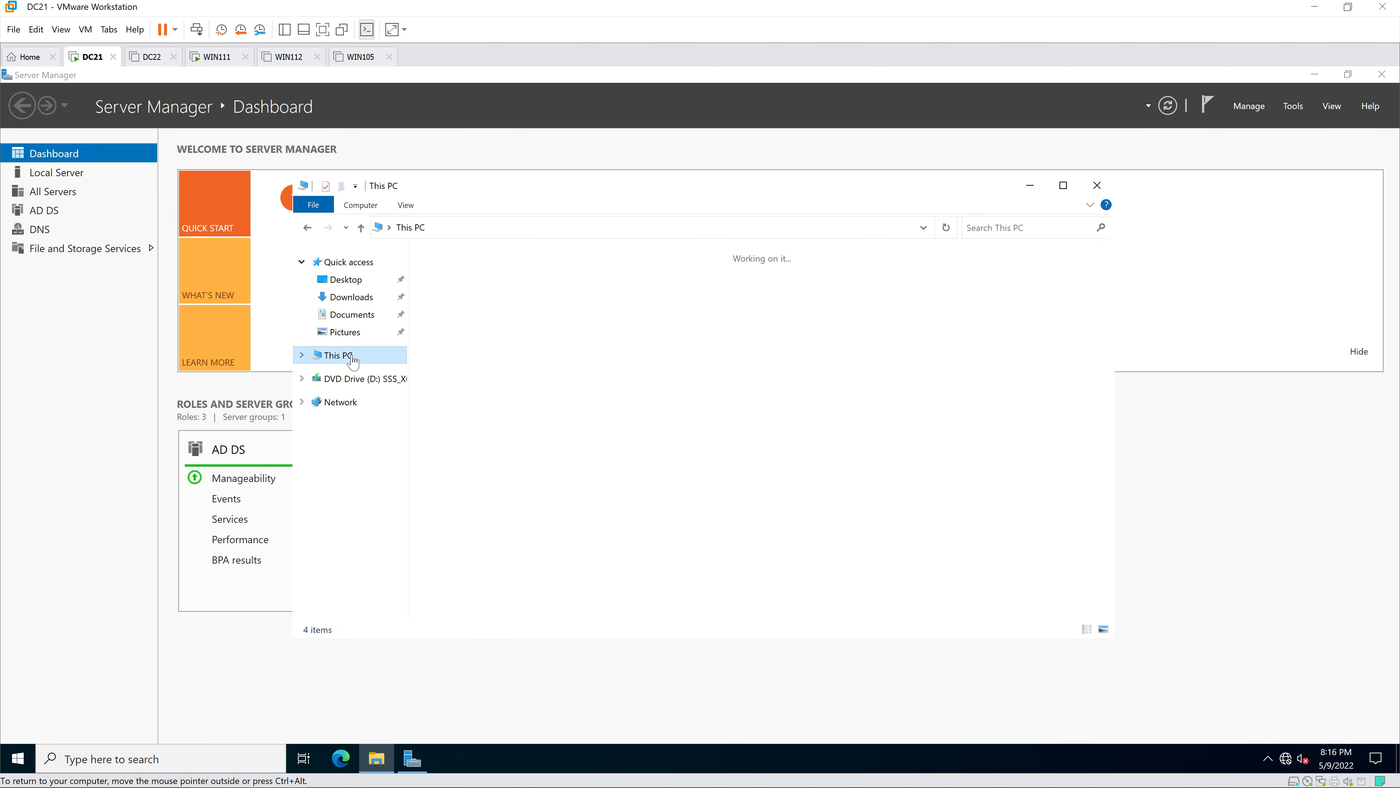
right_click(351, 355)
click(410, 546)
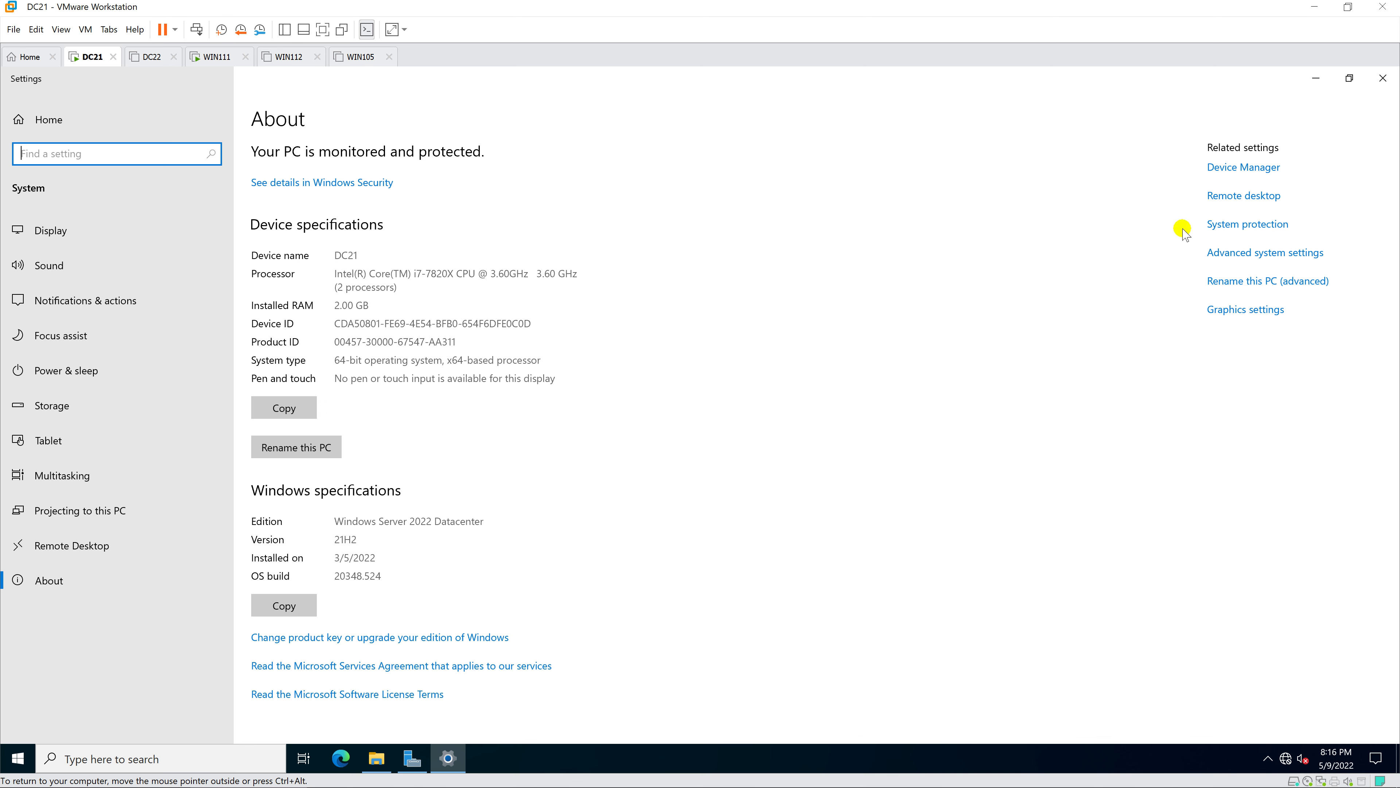
- Switch Enable Remote Desktop on, confirm it, and close Settings
click(1222, 202)
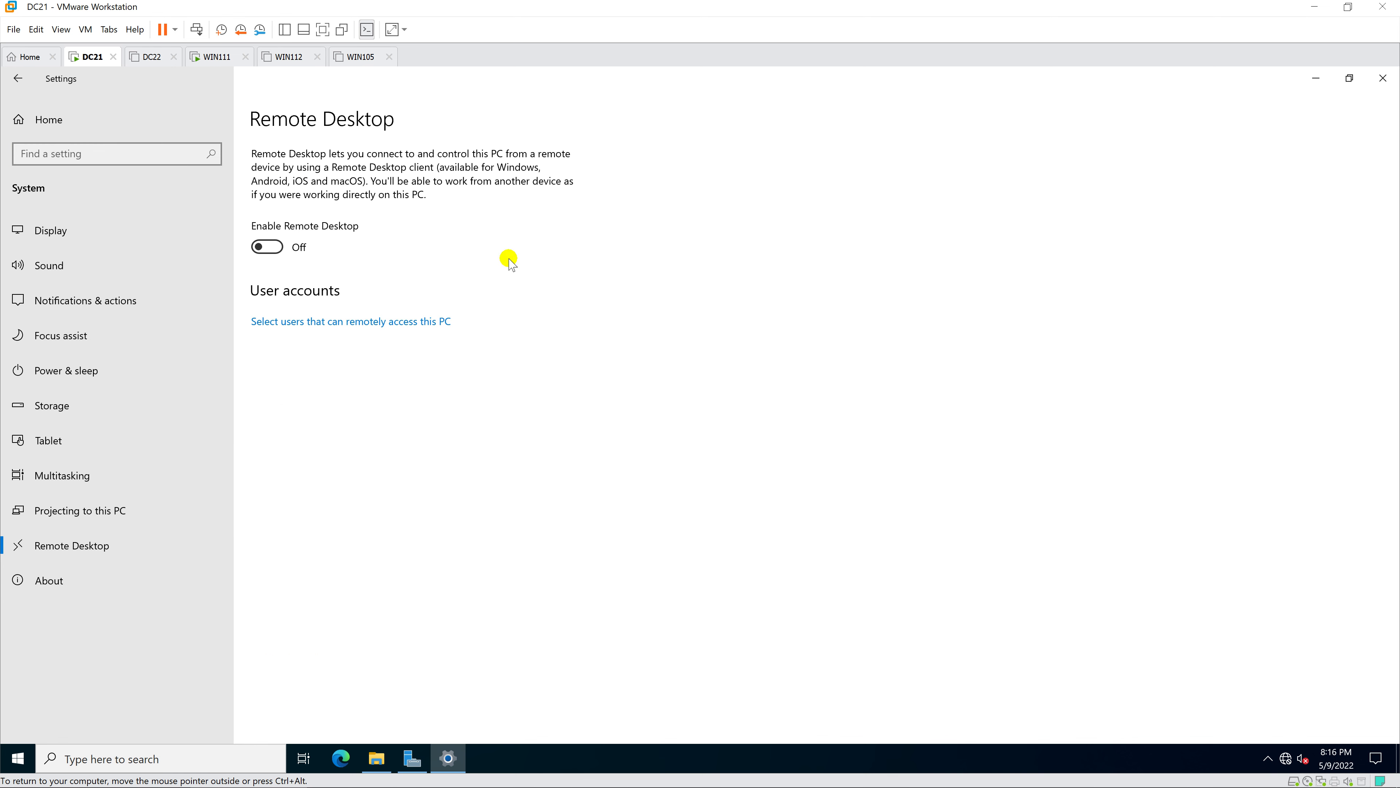
click(268, 248)
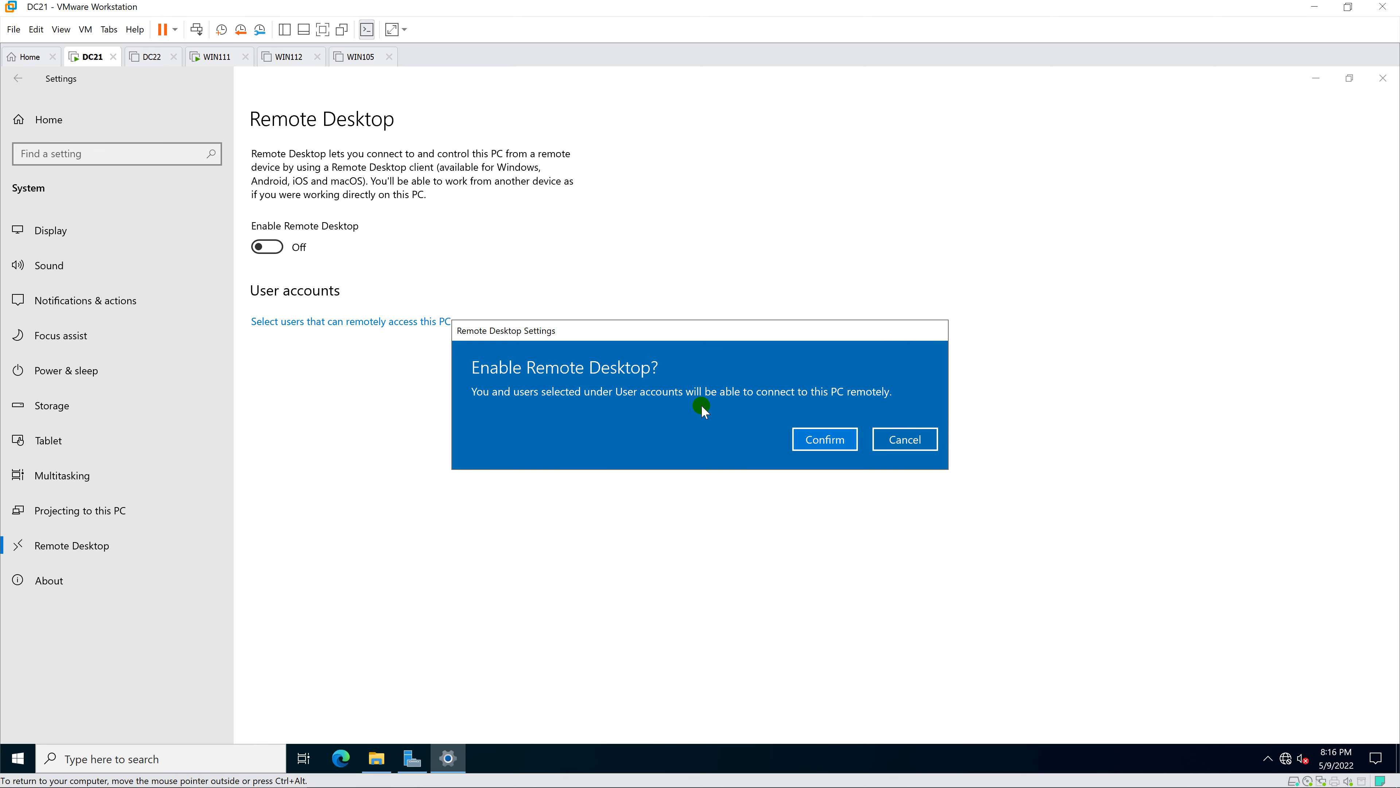
click(813, 435)
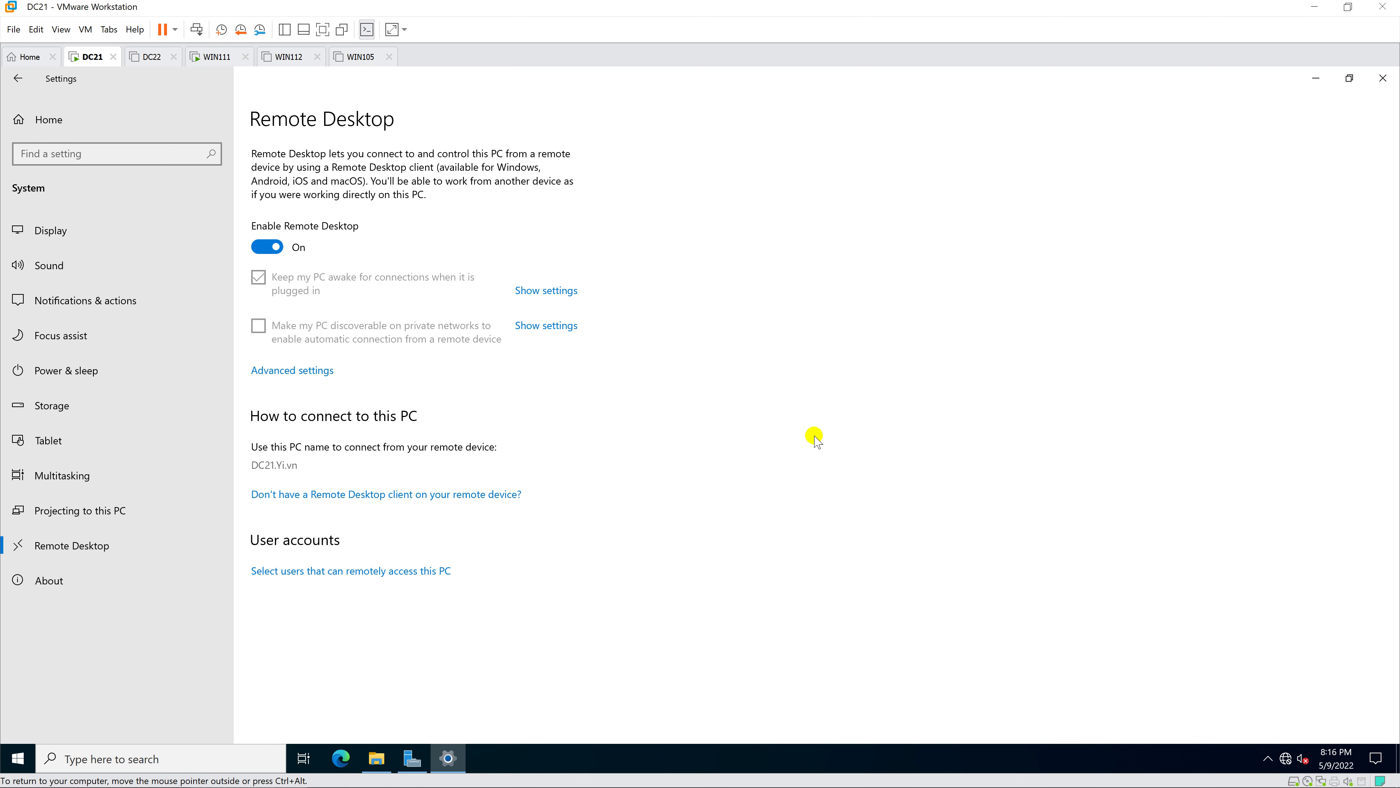
click(1383, 78)
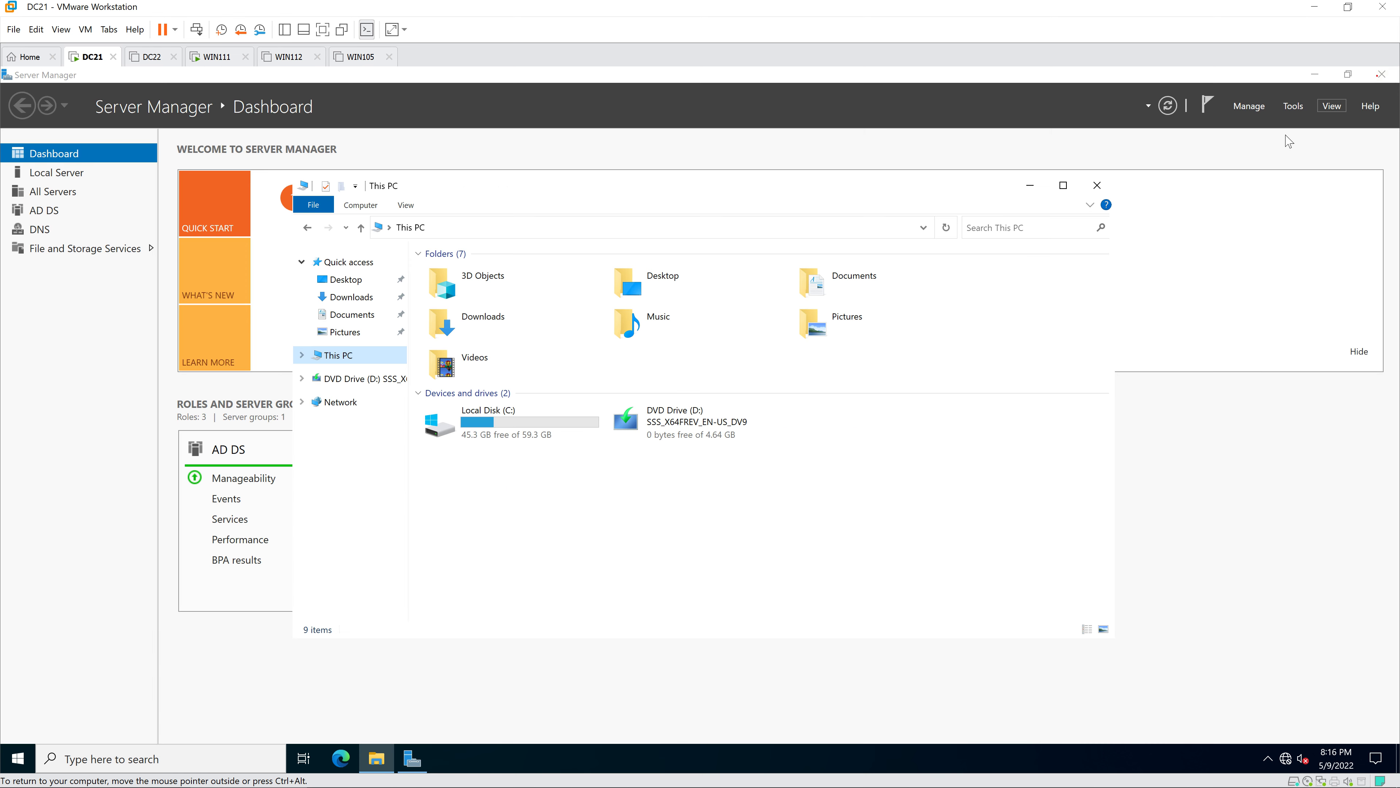
click(1295, 107)
- Launch Active Directory Users and Computers and show the Builtin container's groups
click(1298, 108)
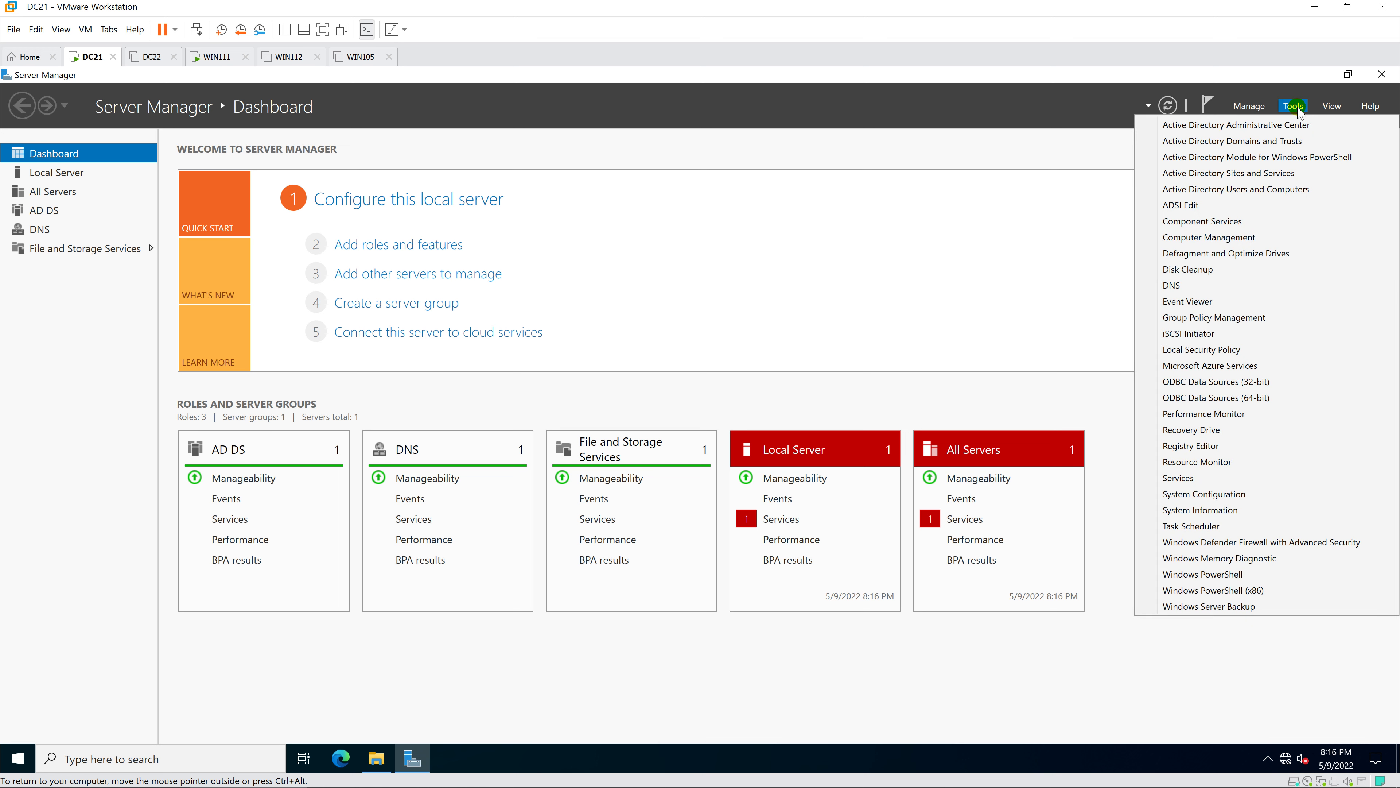
click(1301, 190)
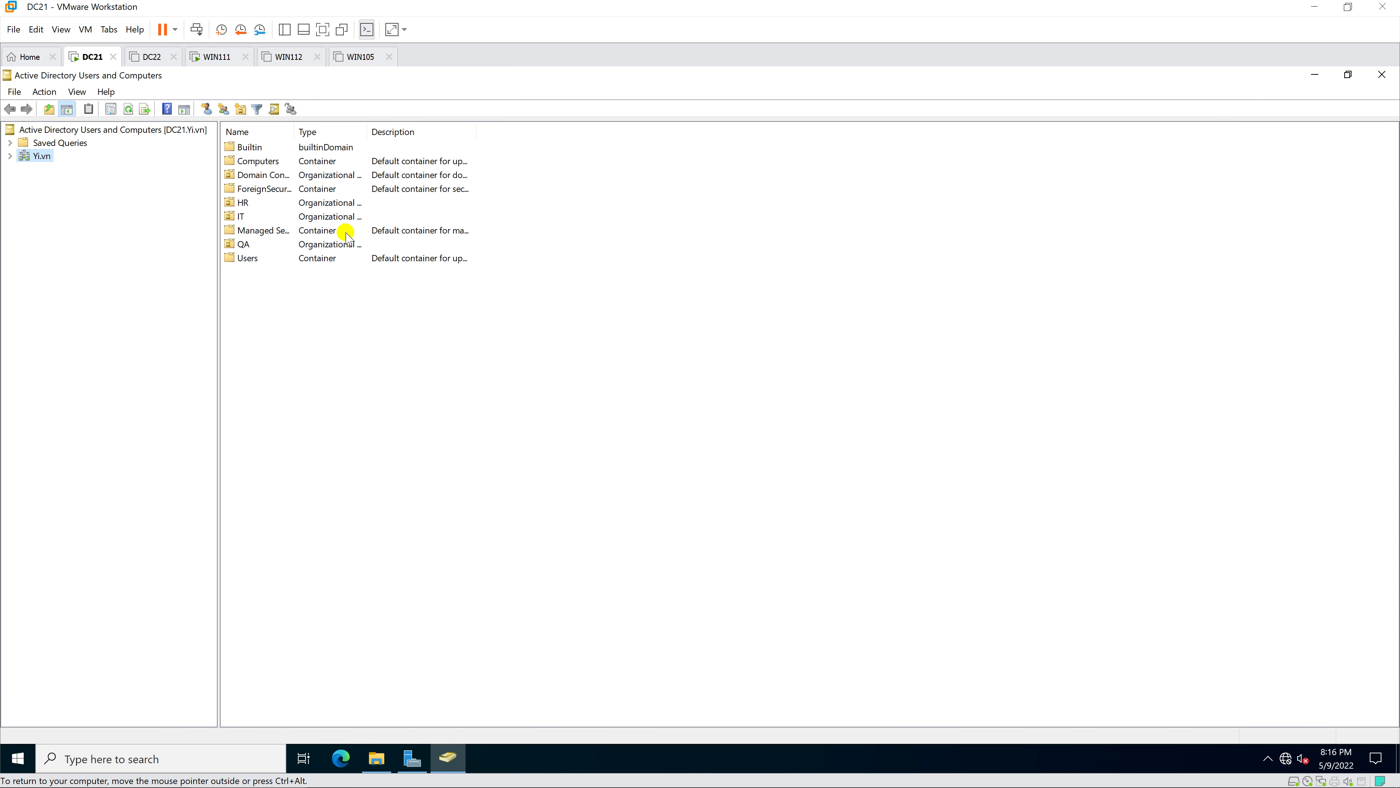
double_click(250, 148)
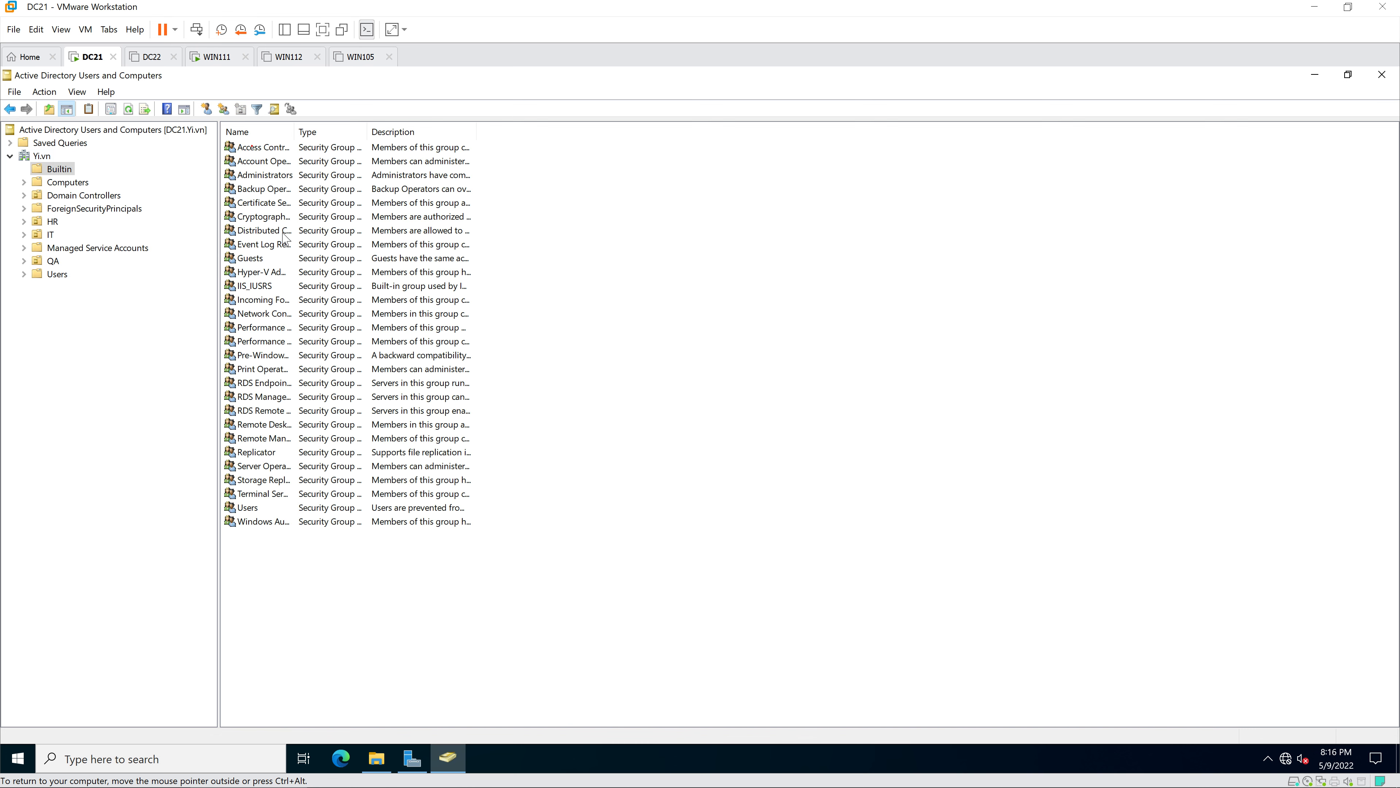
drag(296, 133, 415, 132)
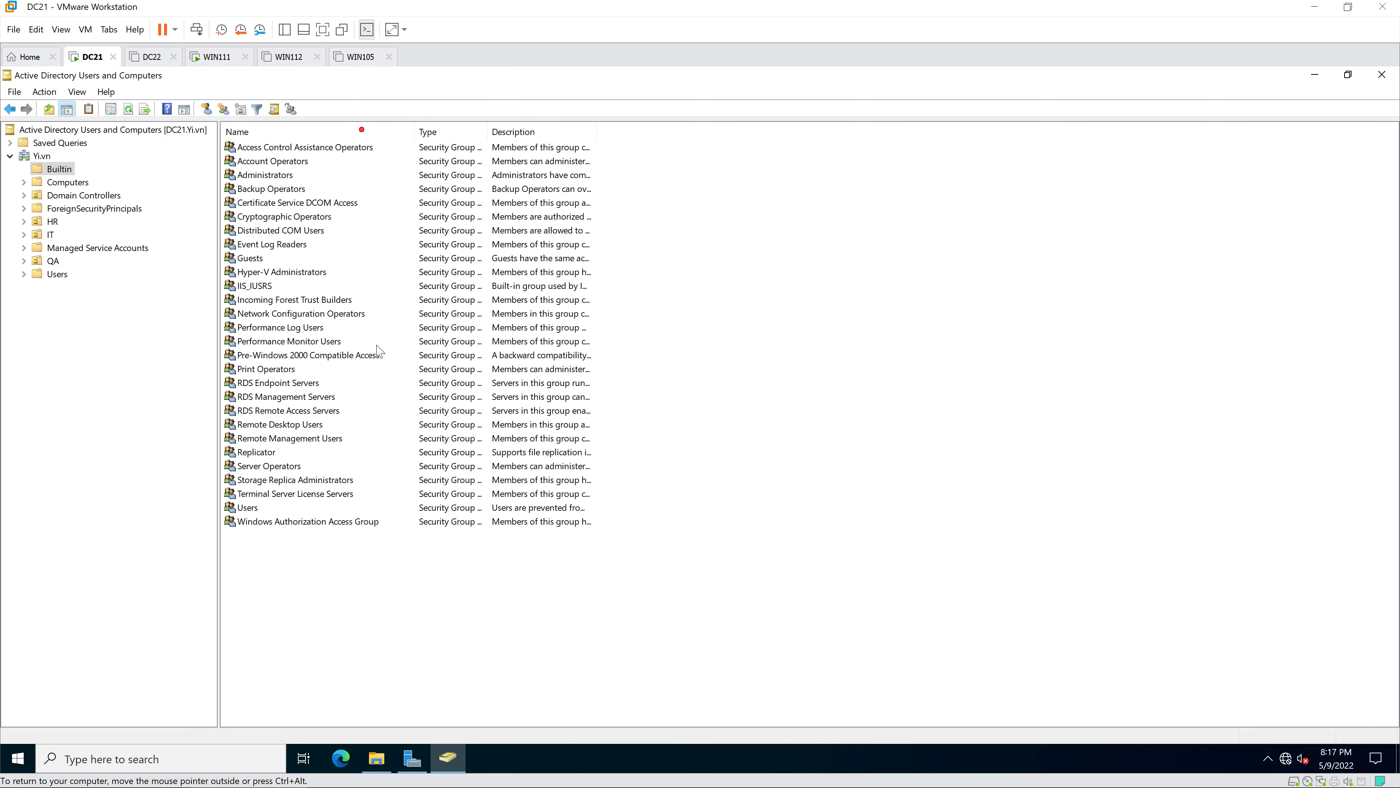
- Add the user 'hiep' to the Remote Desktop Users group's members
double_click(284, 426)
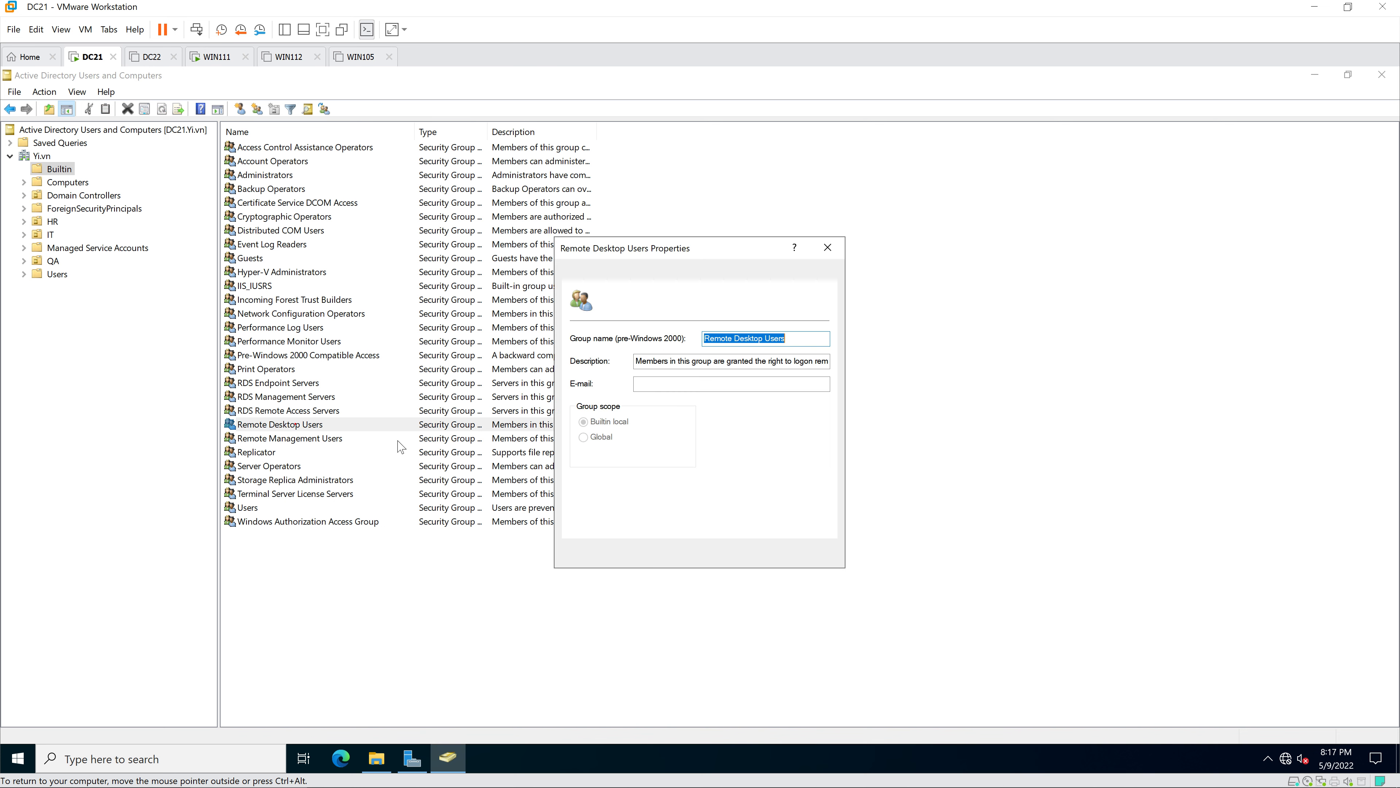
click(616, 272)
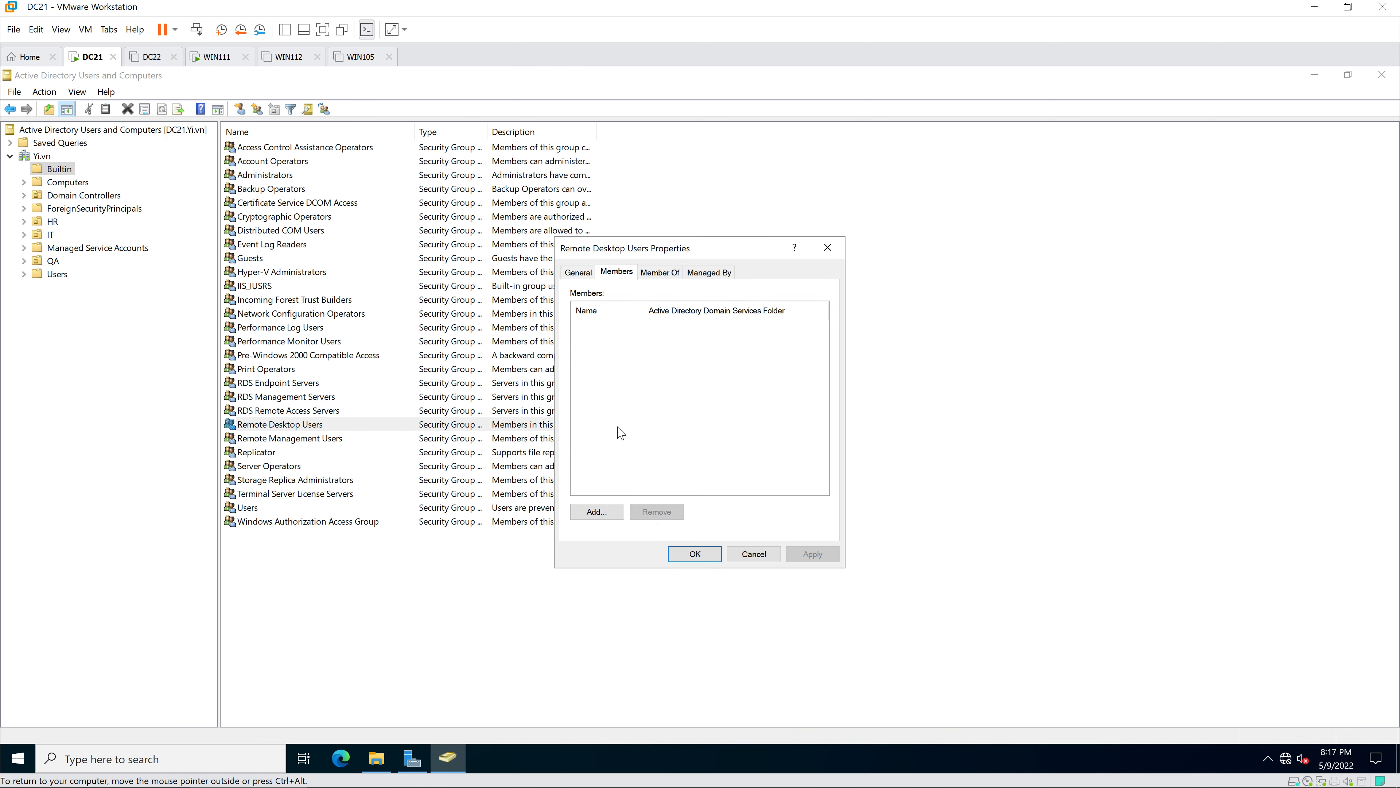
click(598, 512)
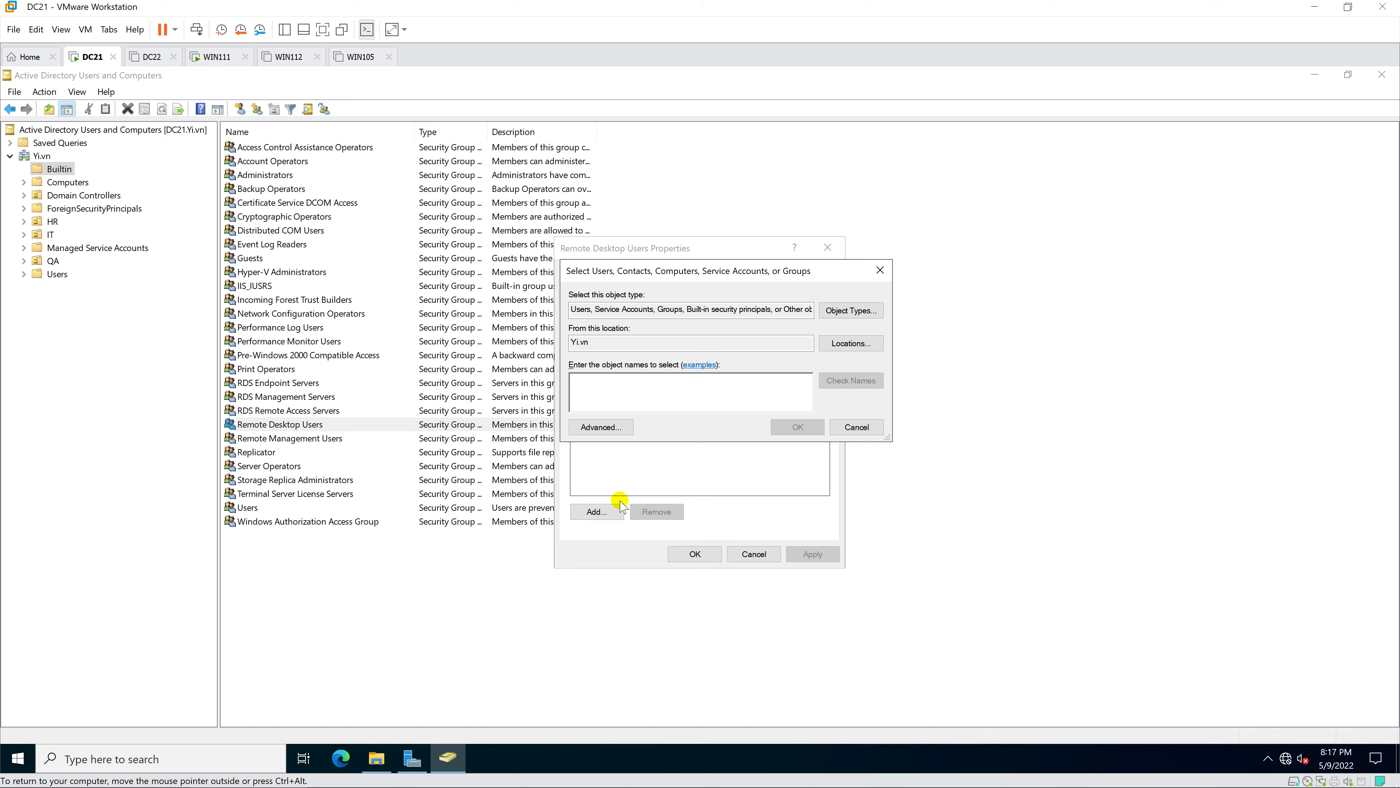
text(hiepit)
key(Return)
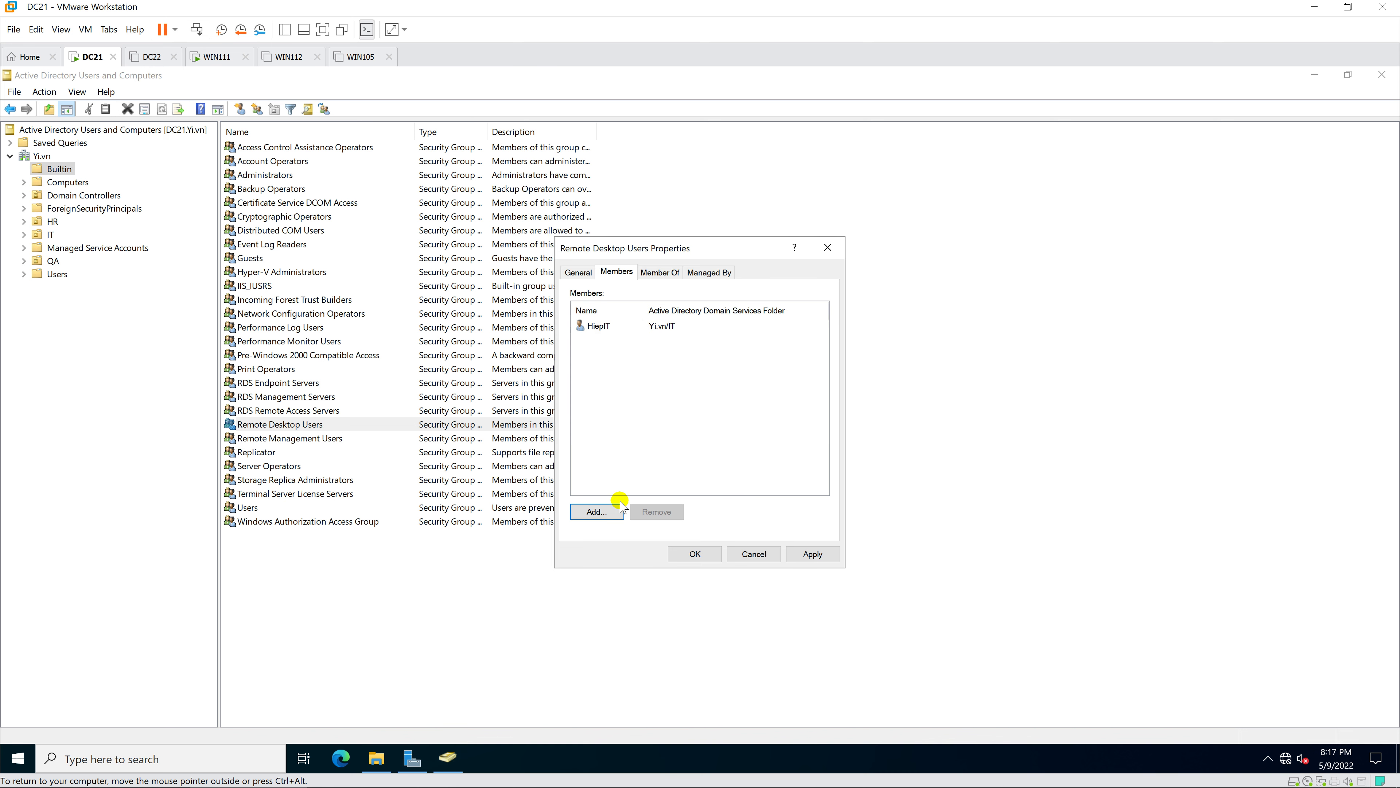
click(693, 554)
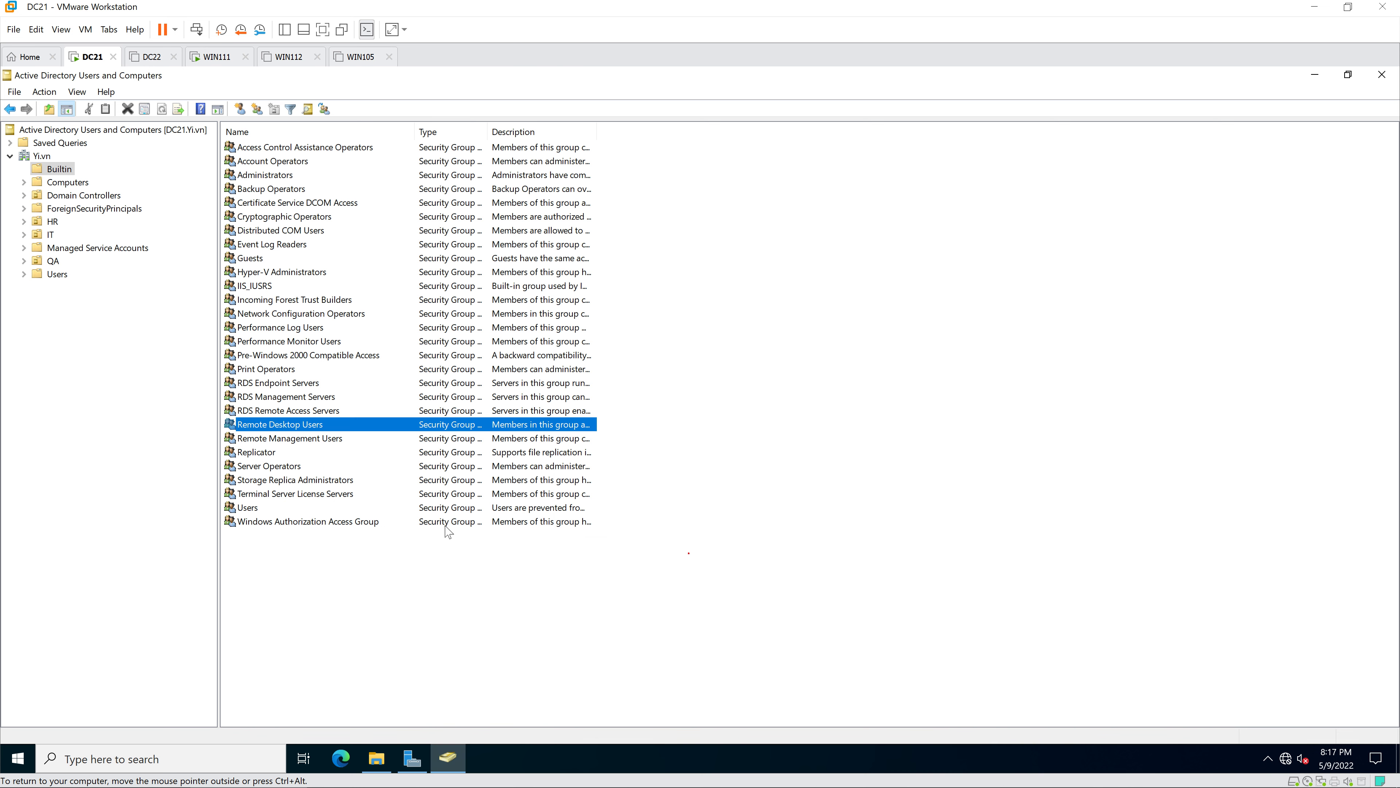
click(293, 467)
- Add 'hiep' as a Server Operators member and close Active Directory Users and Computers
double_click(291, 467)
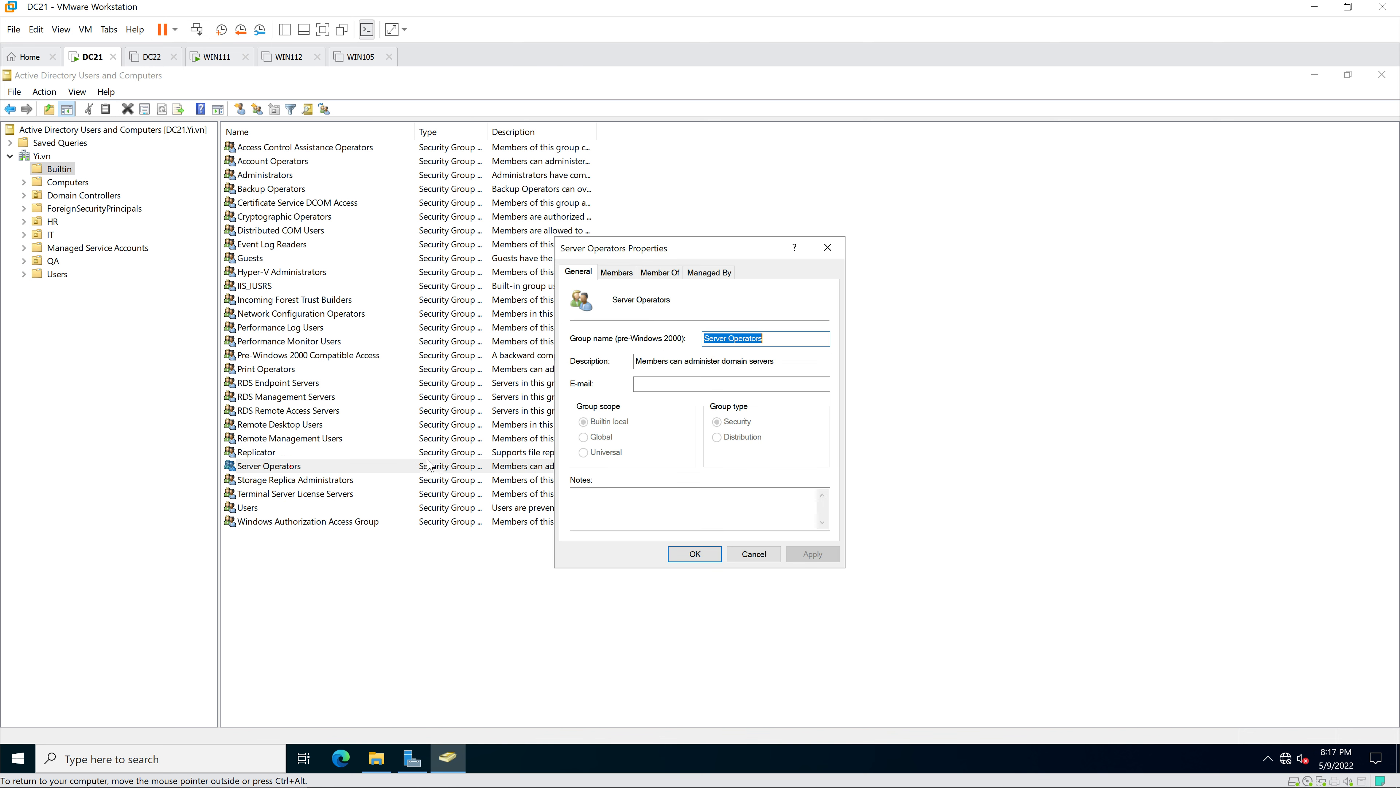
click(616, 273)
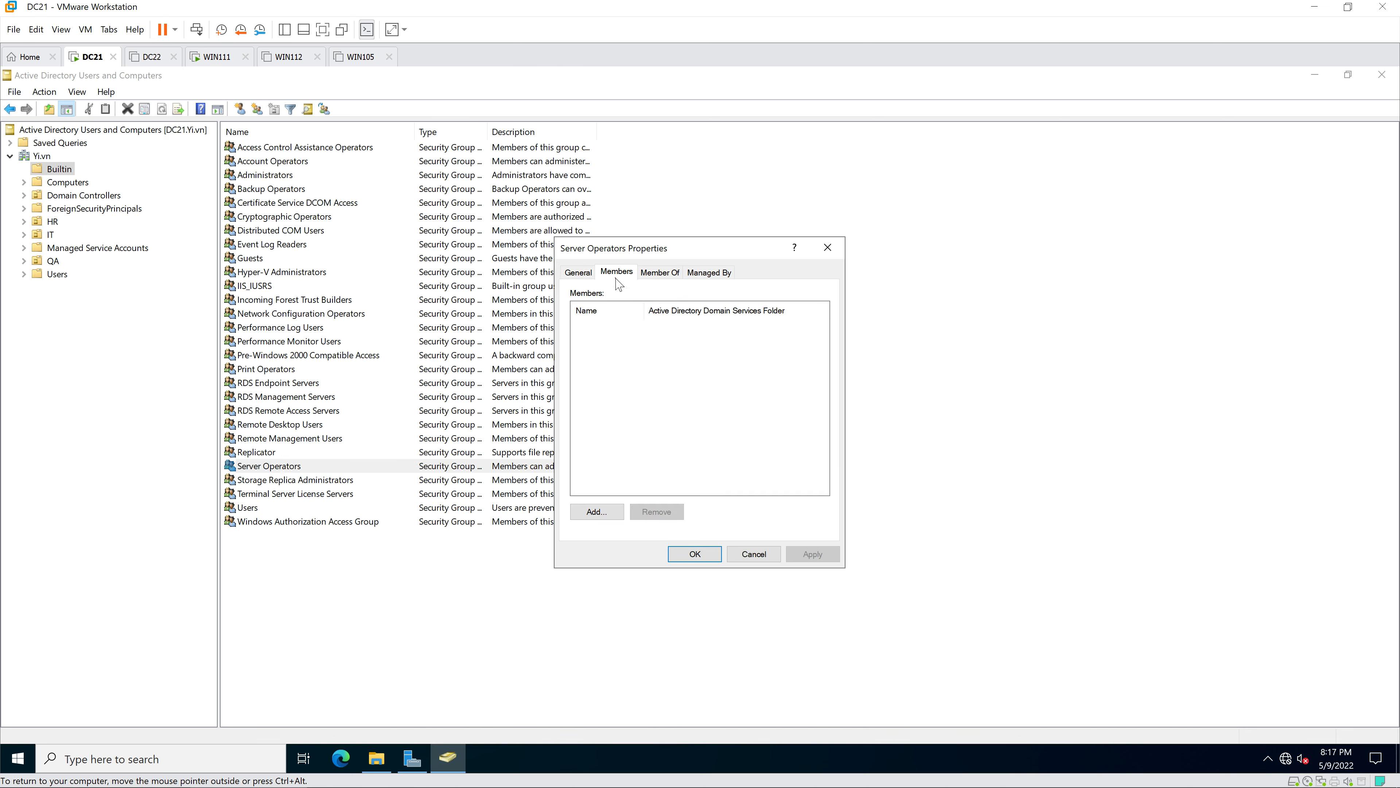
click(596, 511)
text(h)
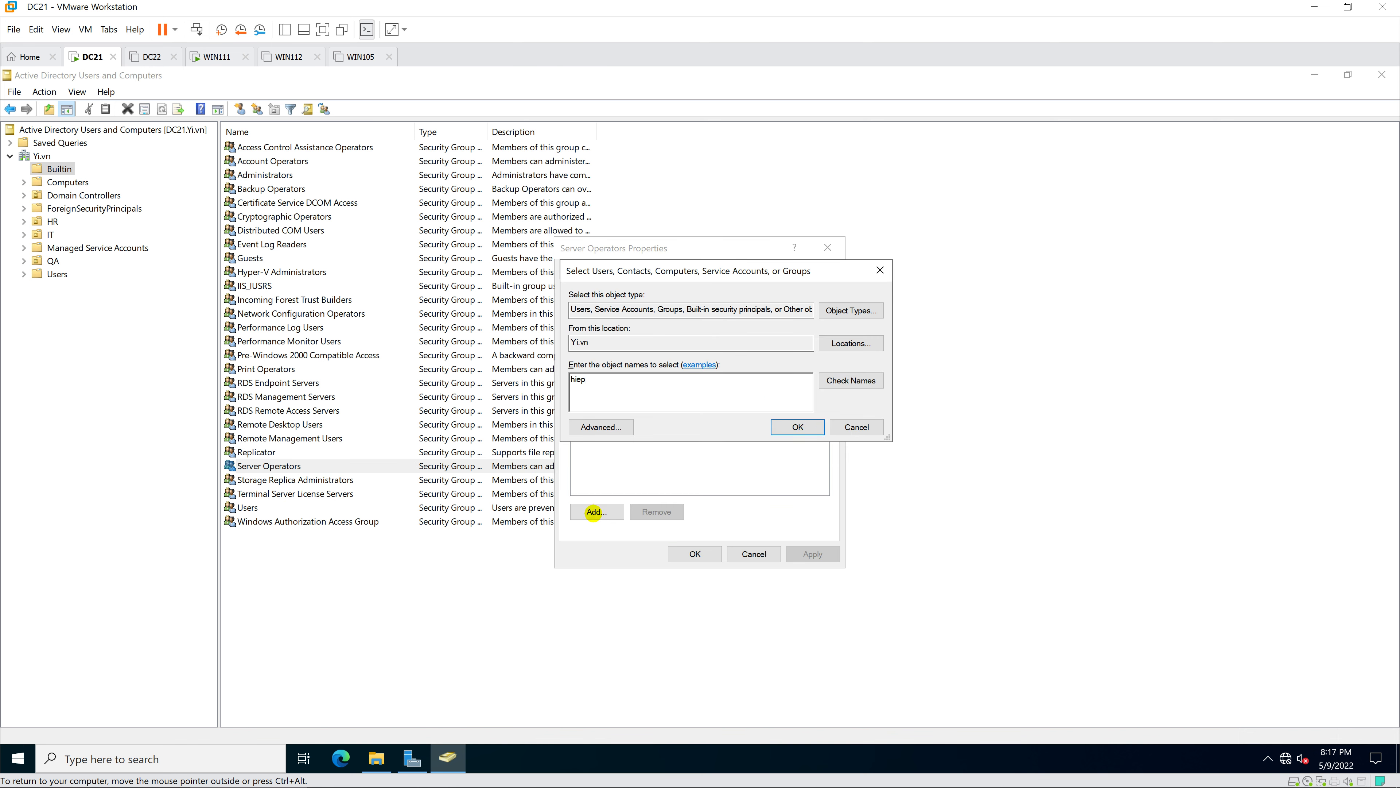
text(iep)
key(Return)
click(695, 554)
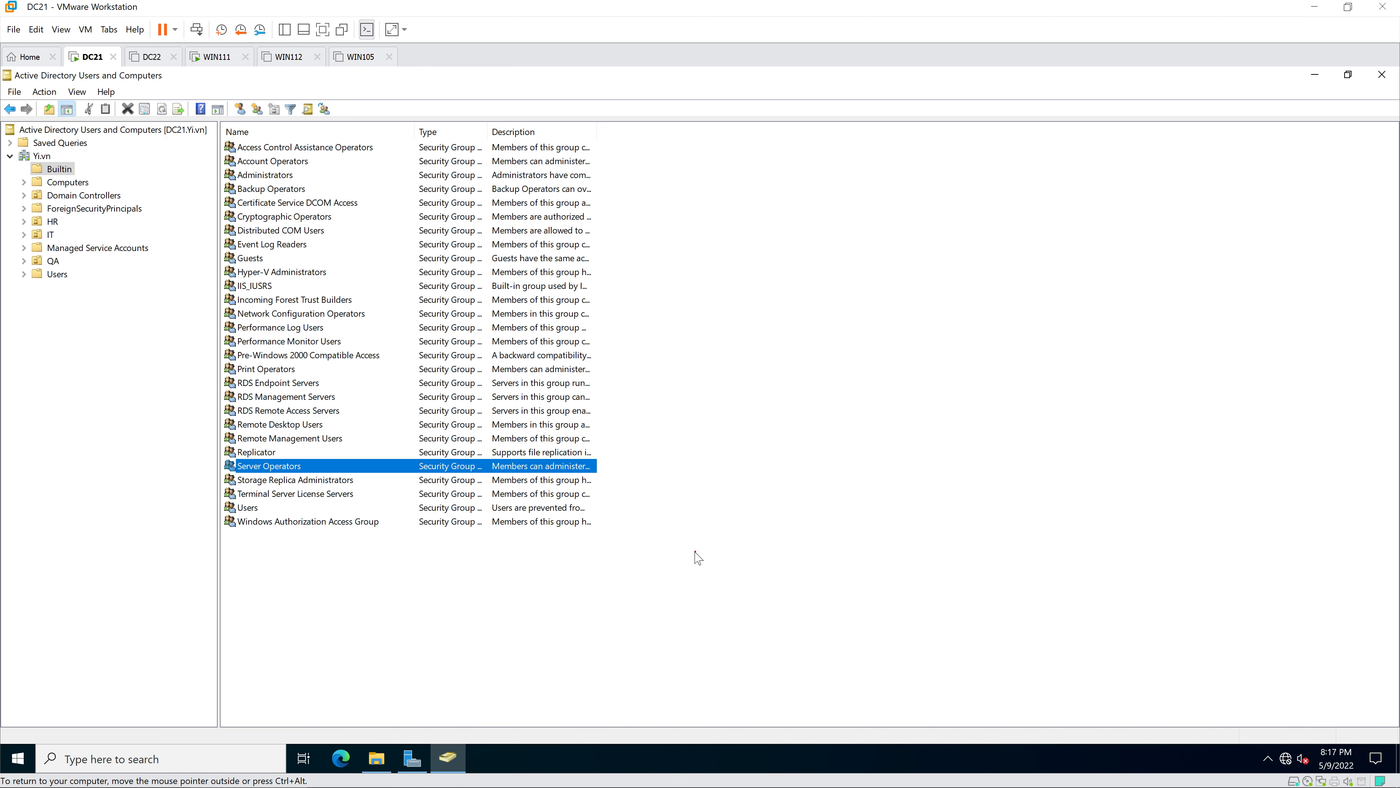
click(1382, 76)
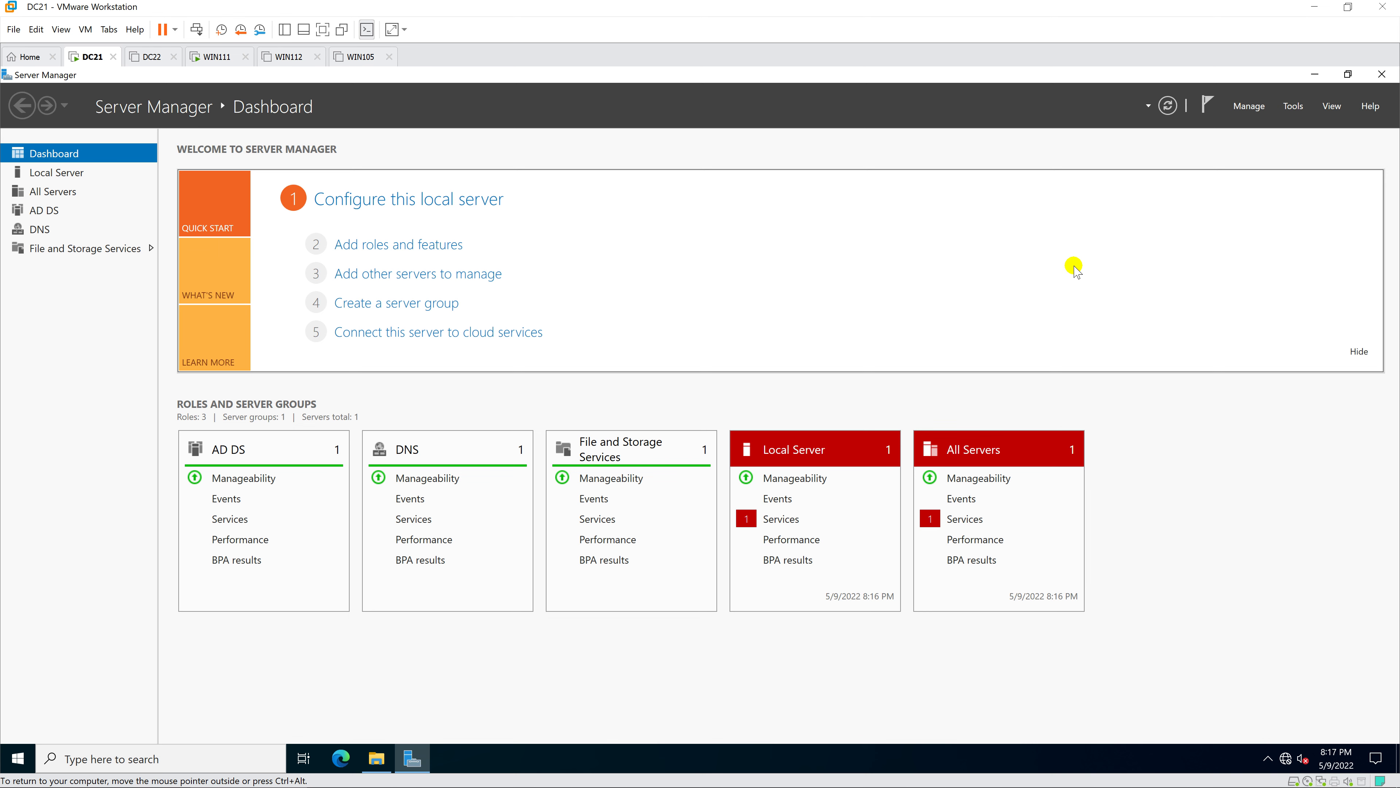
- Launch Group Policy Management maximized with a wider console tree
click(1294, 106)
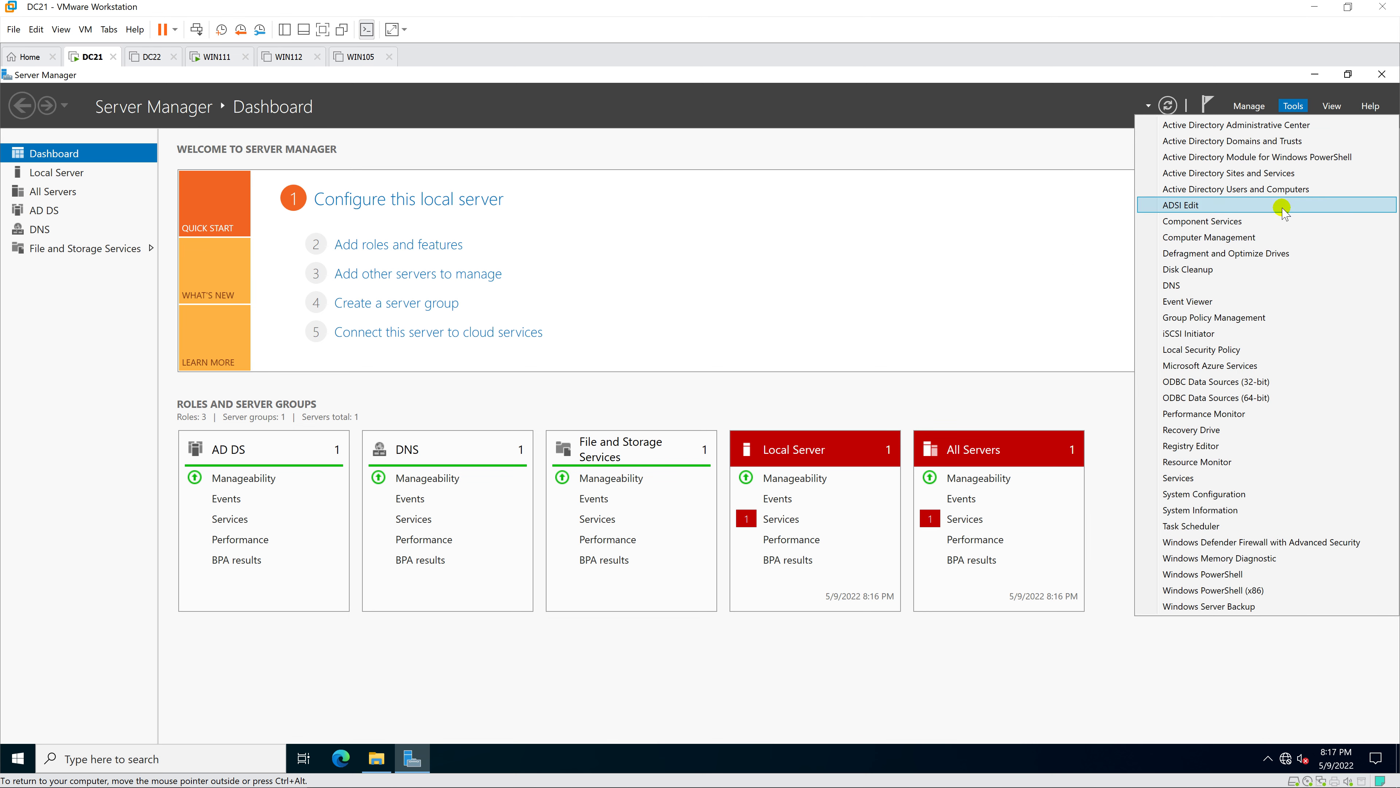
click(1257, 317)
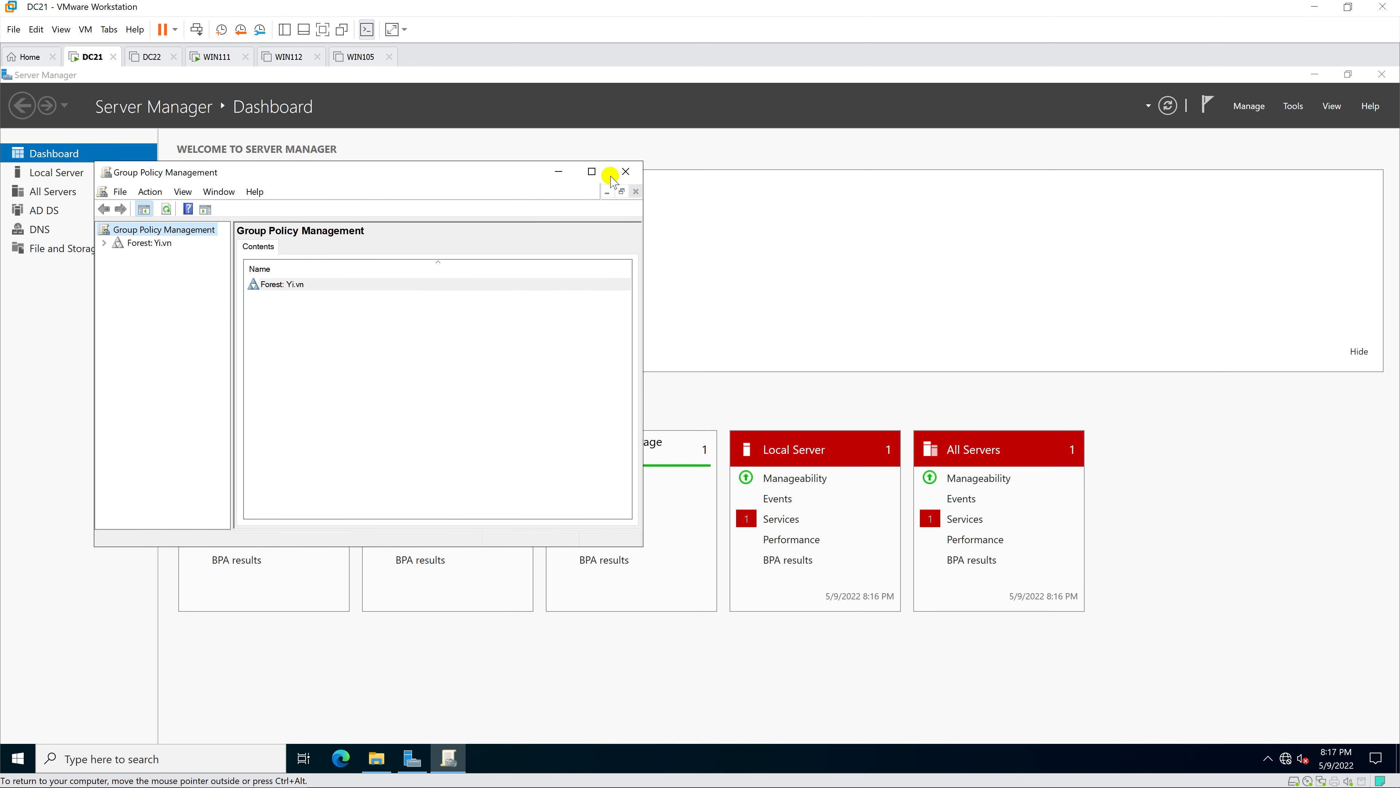
click(591, 171)
drag(135, 304, 209, 303)
- Expand Forest > Domains > Yi.vn and edit the Default Domain Policy
double_click(20, 145)
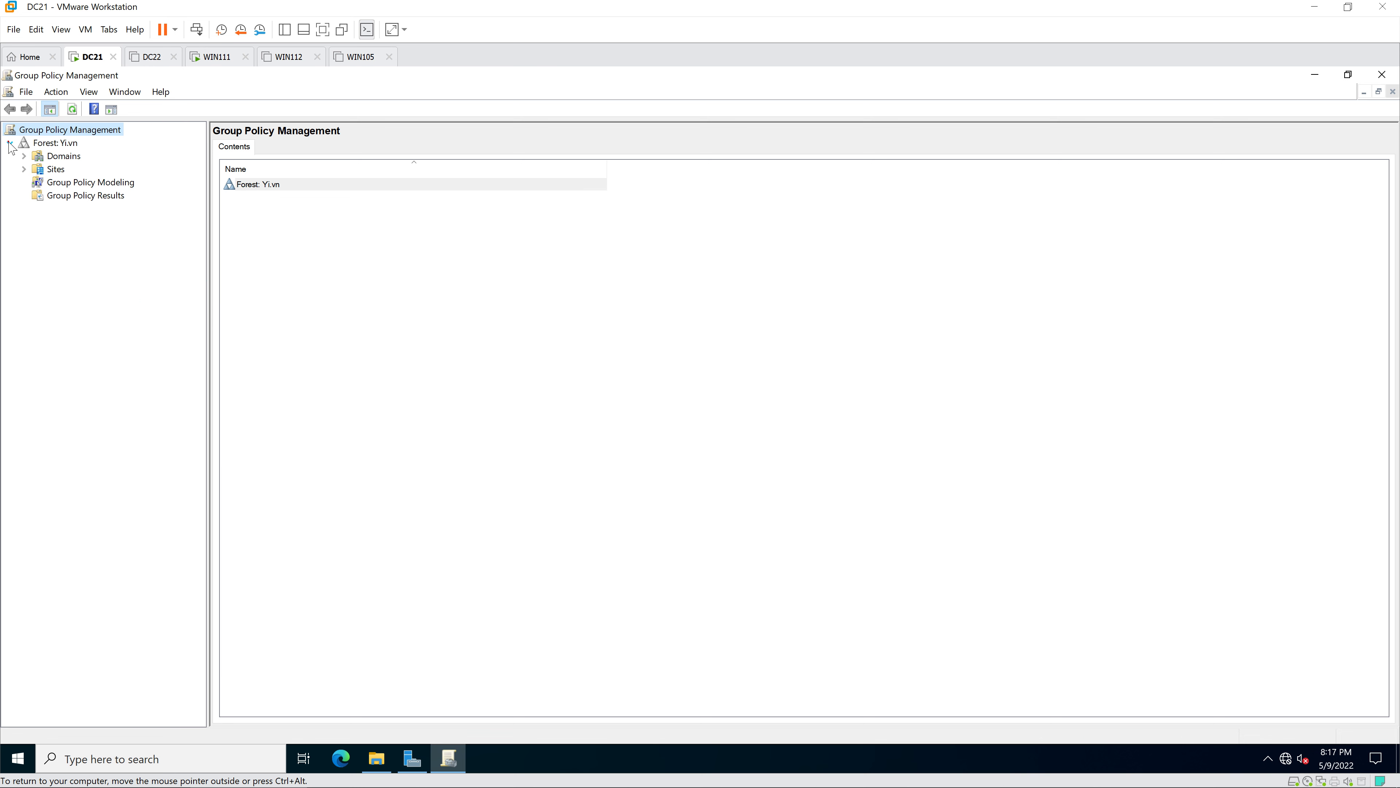
click(24, 156)
click(38, 170)
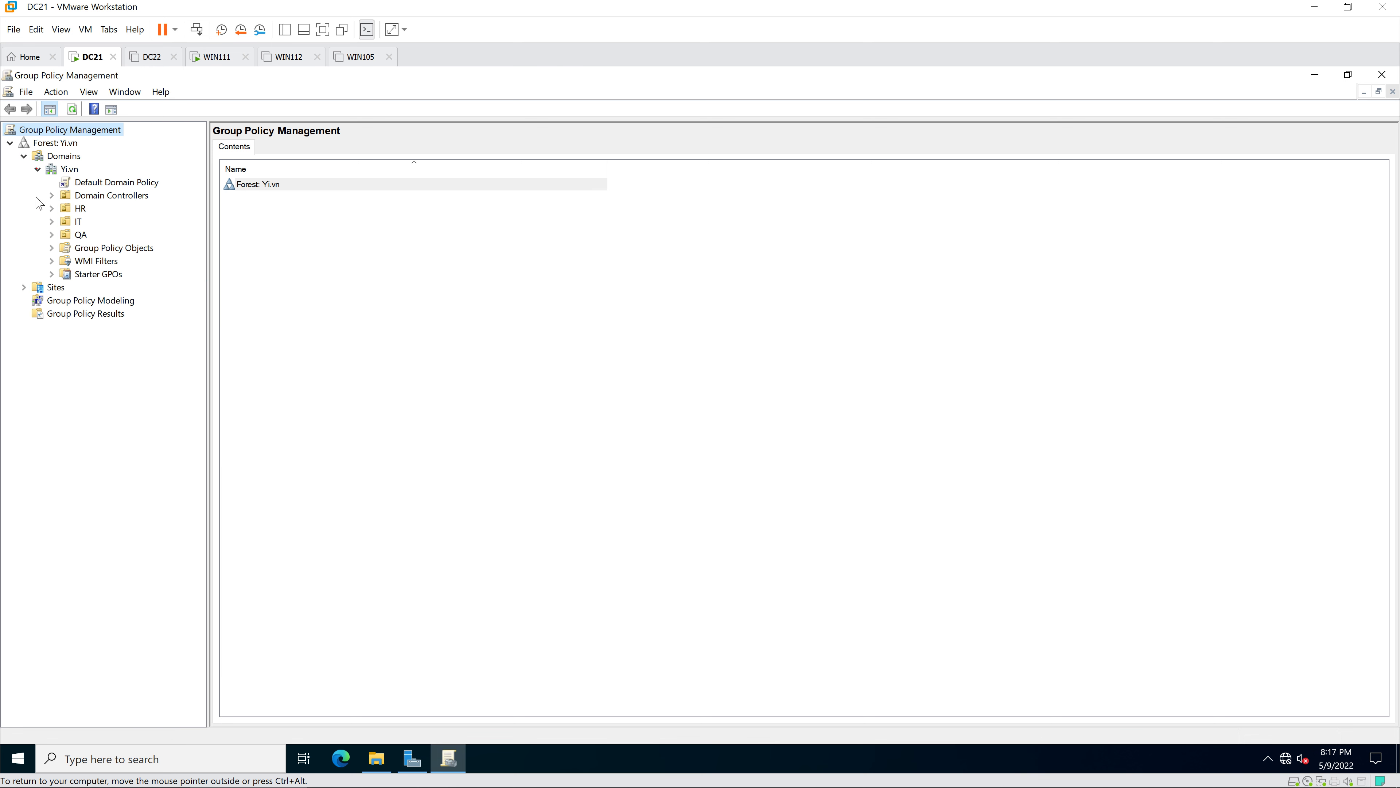
click(113, 182)
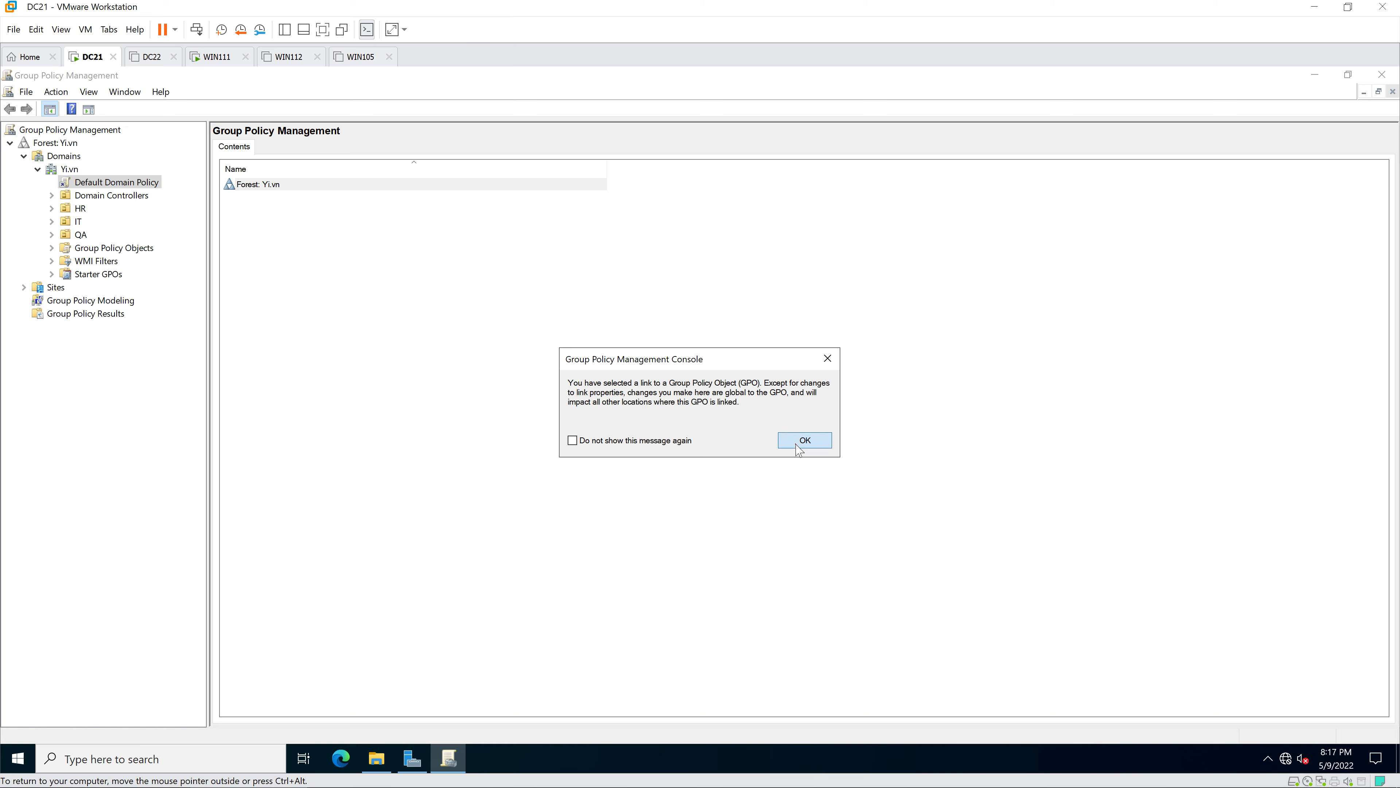
click(804, 440)
right_click(146, 189)
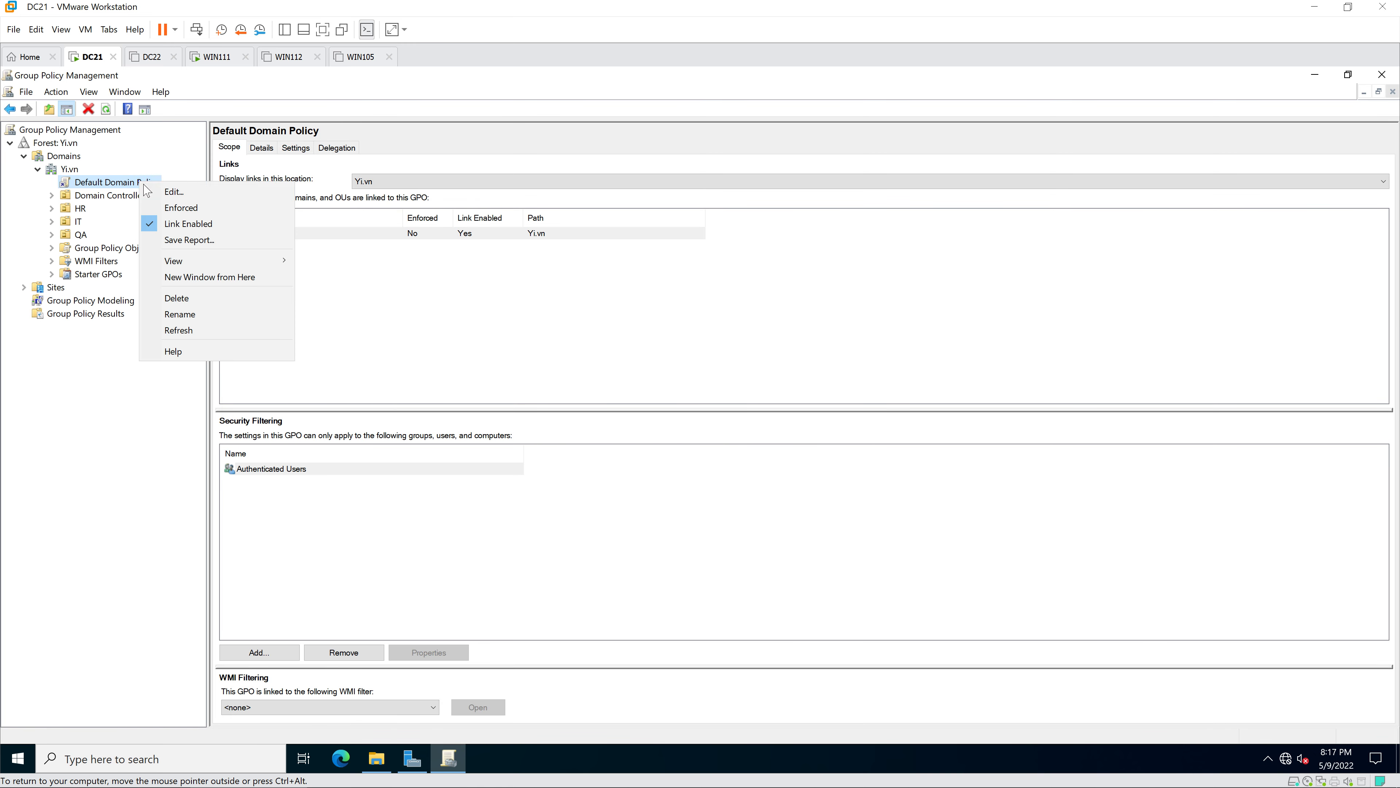
click(186, 193)
- Maximize the editor and expand Computer Configuration > Policies > Windows Settings > Security Settings
click(588, 138)
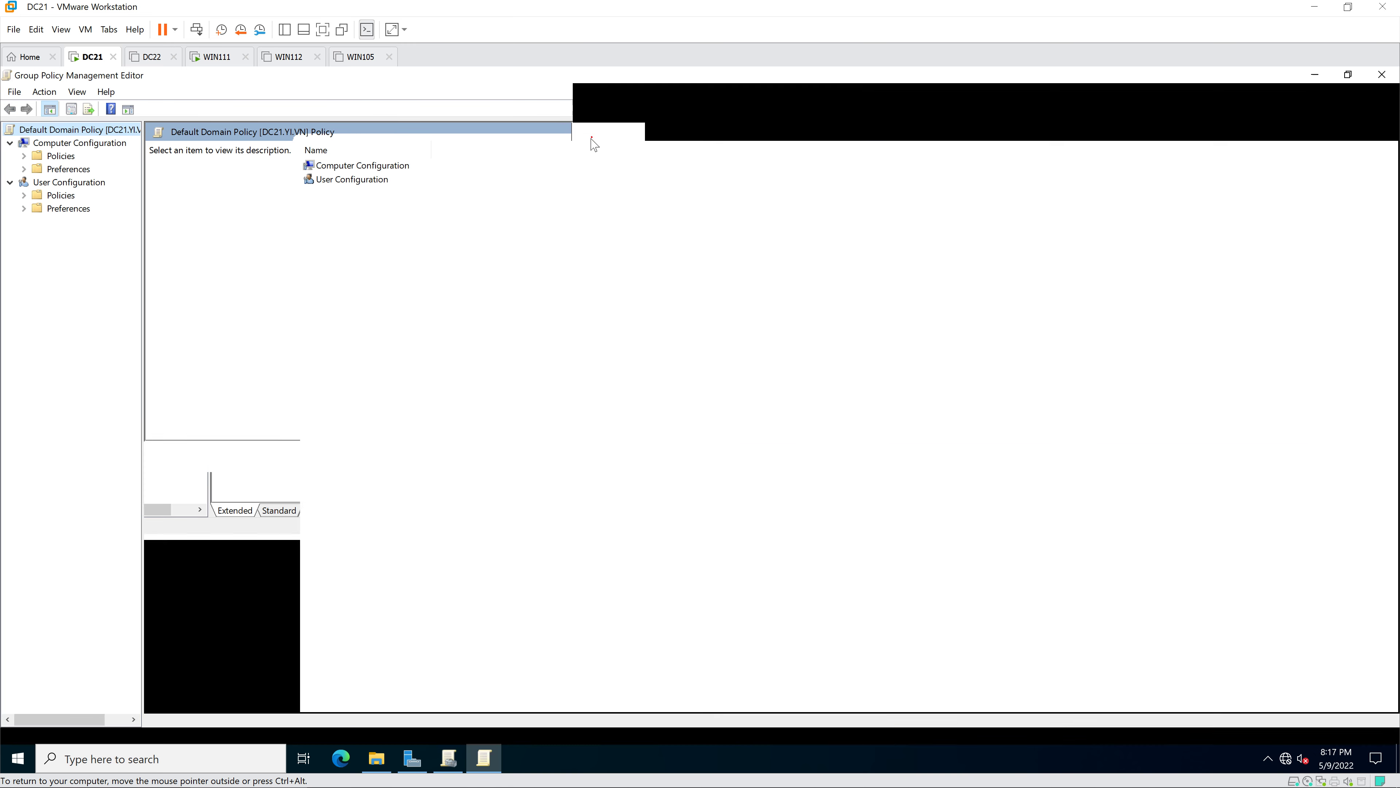
drag(156, 296, 207, 299)
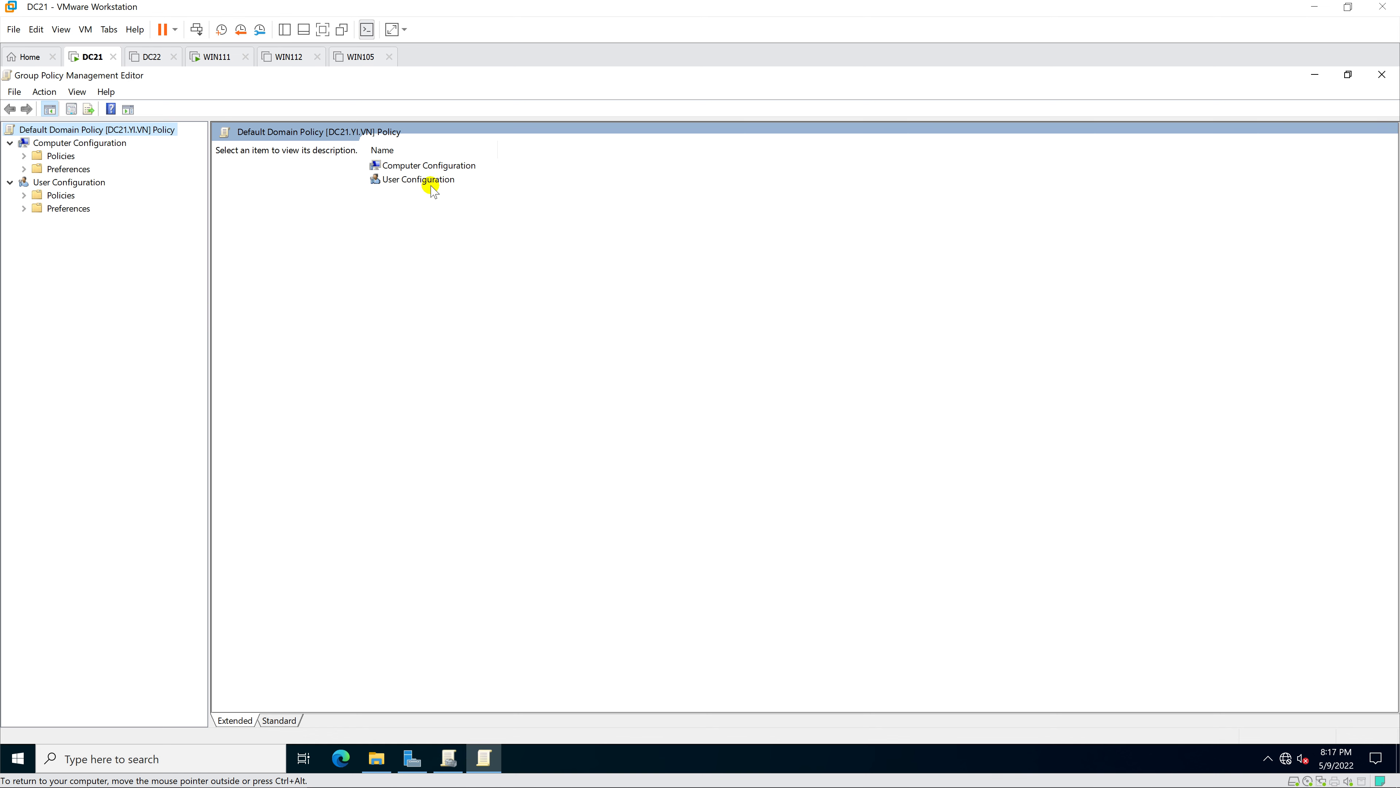
double_click(444, 166)
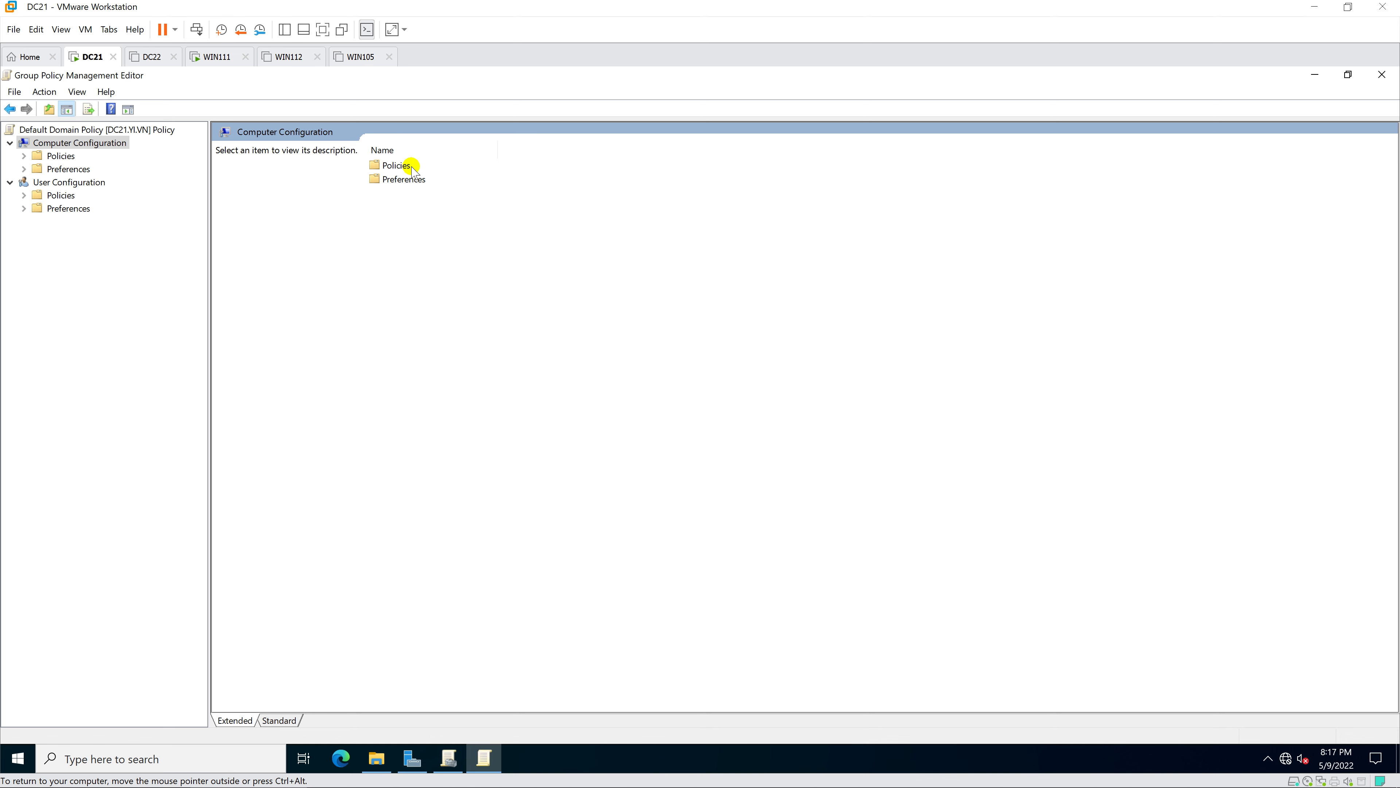
click(411, 166)
click(413, 166)
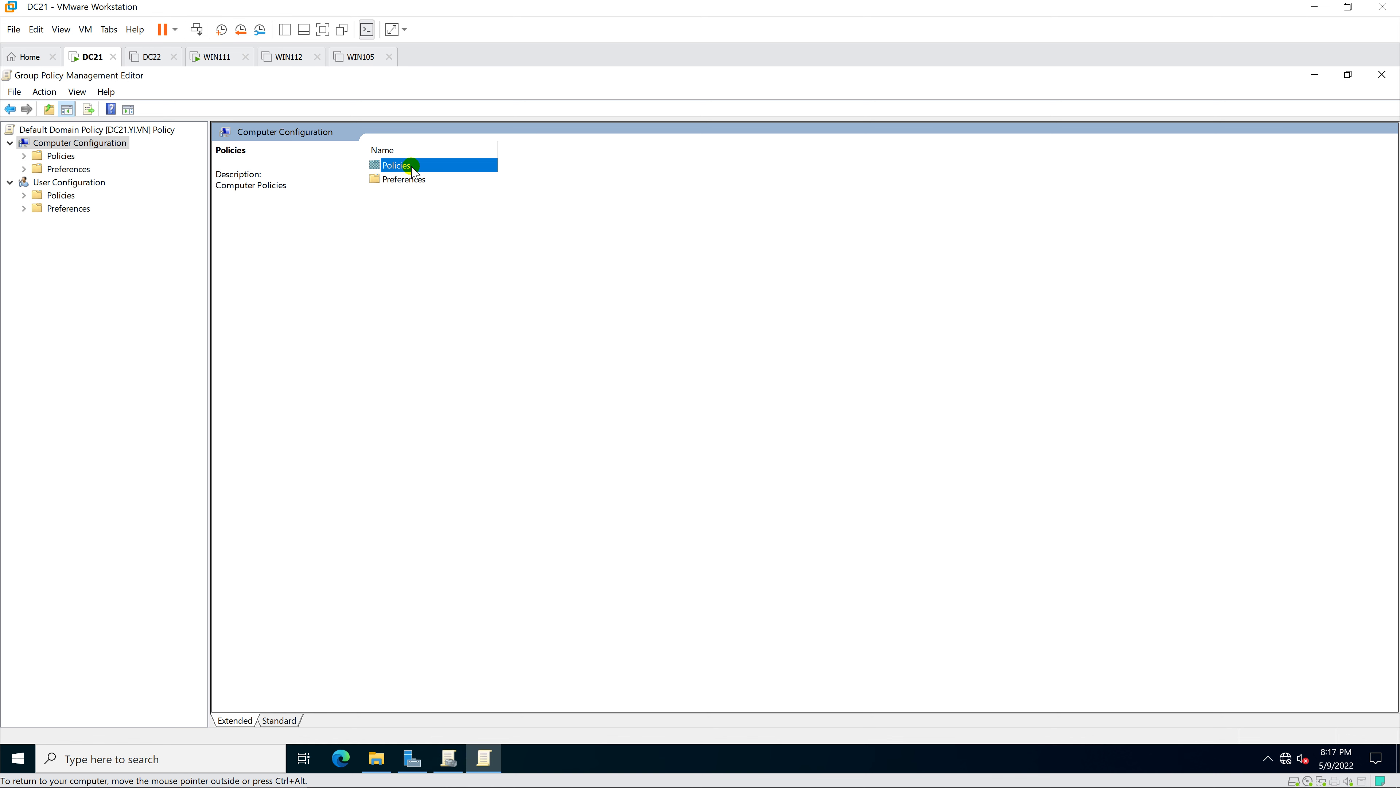
double_click(412, 166)
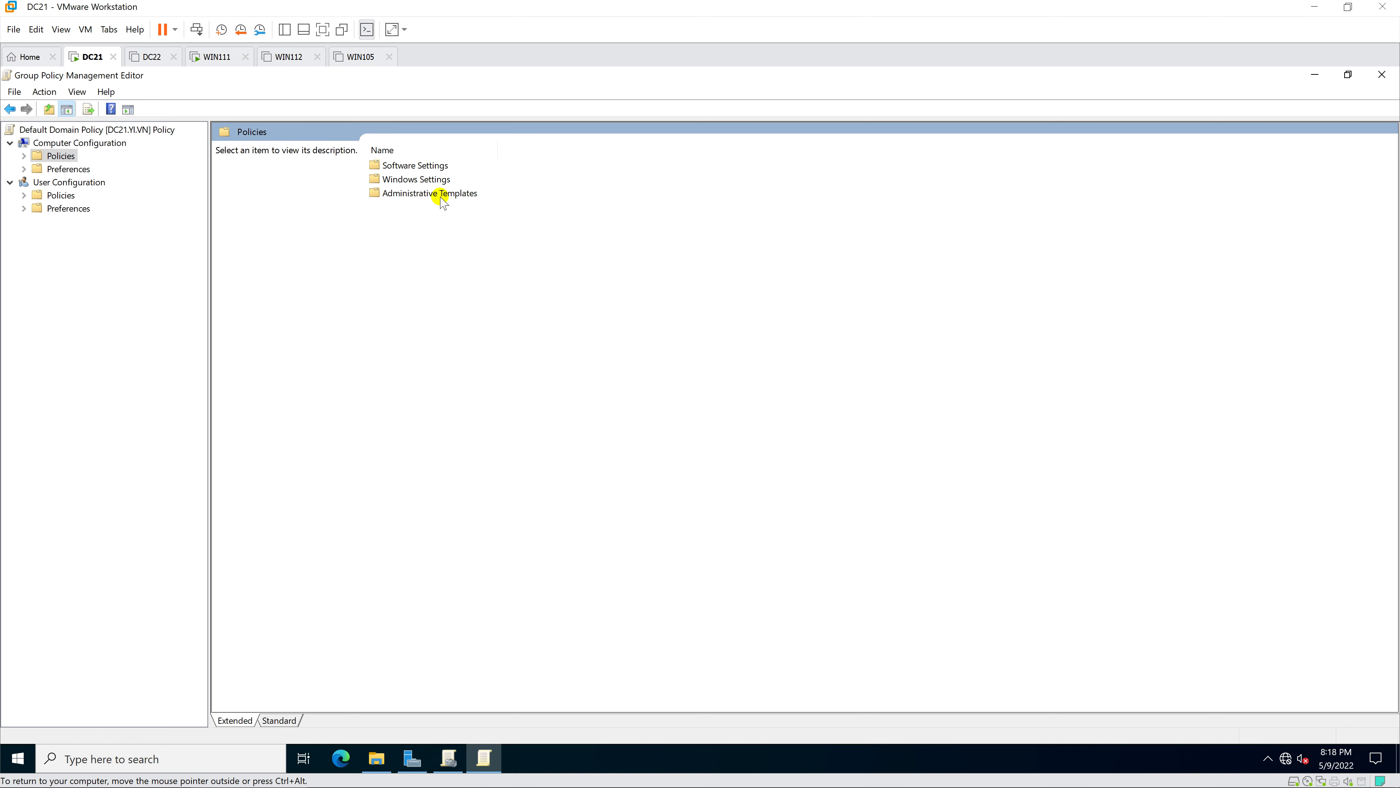
double_click(440, 180)
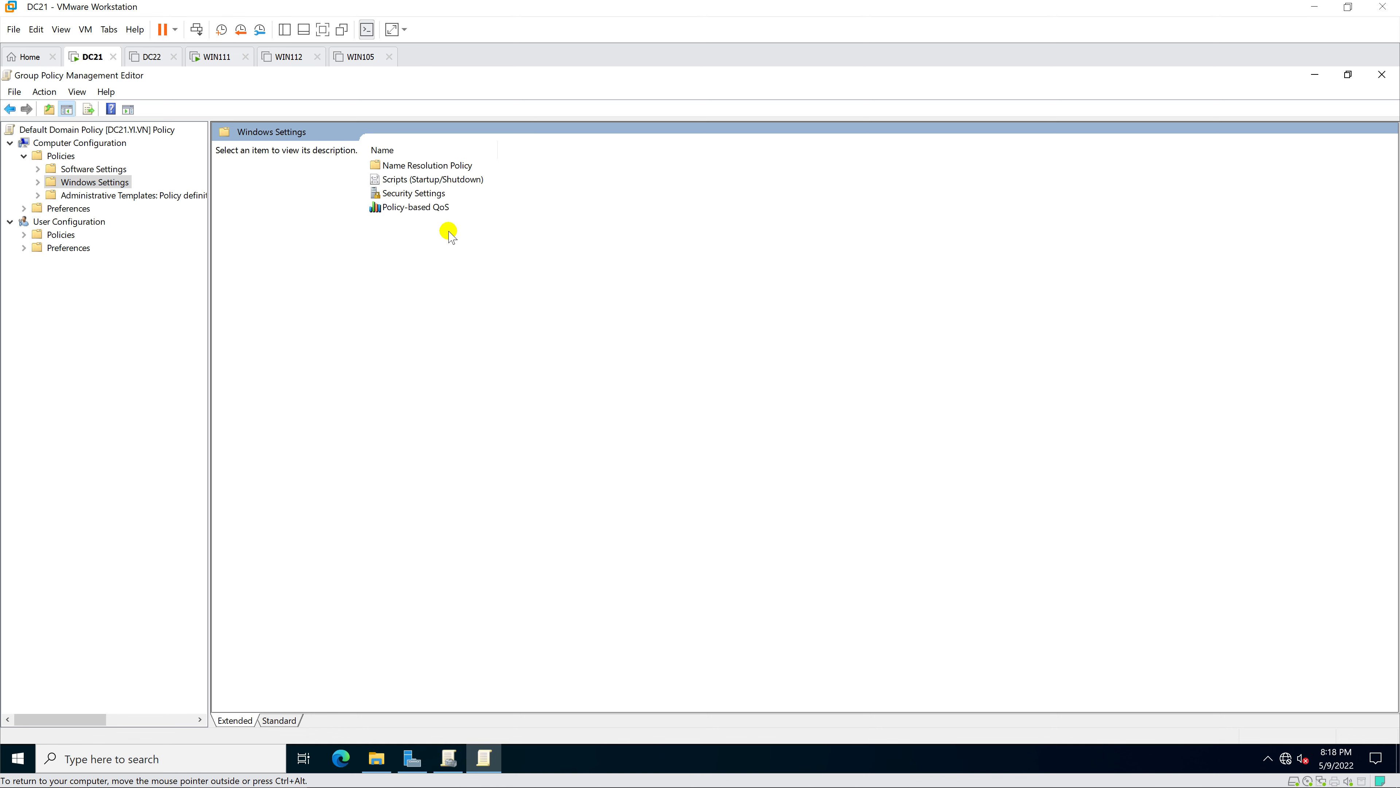
double_click(422, 192)
click(464, 302)
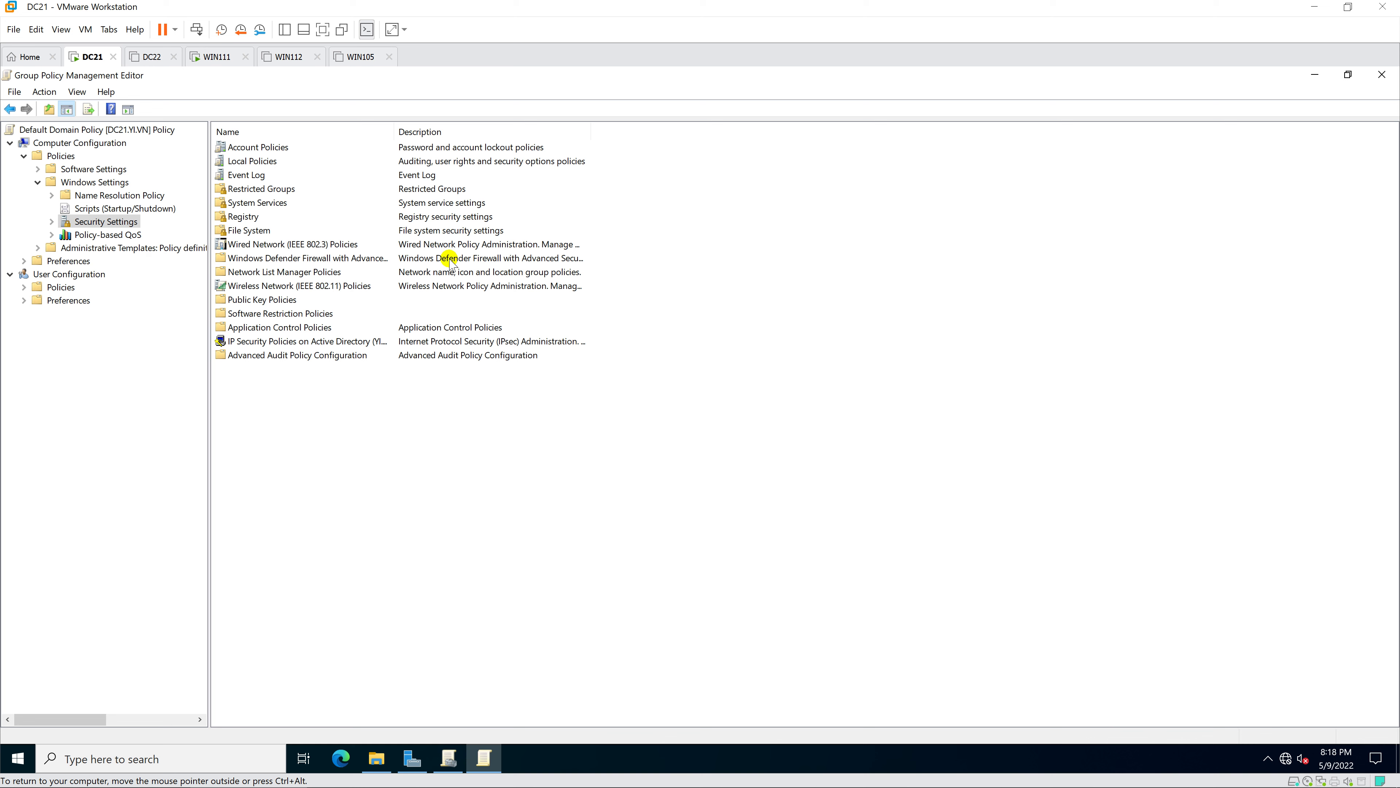
- In Local Policies > User Rights Assignment, open Allow log on through Remote Desktop Services
double_click(264, 160)
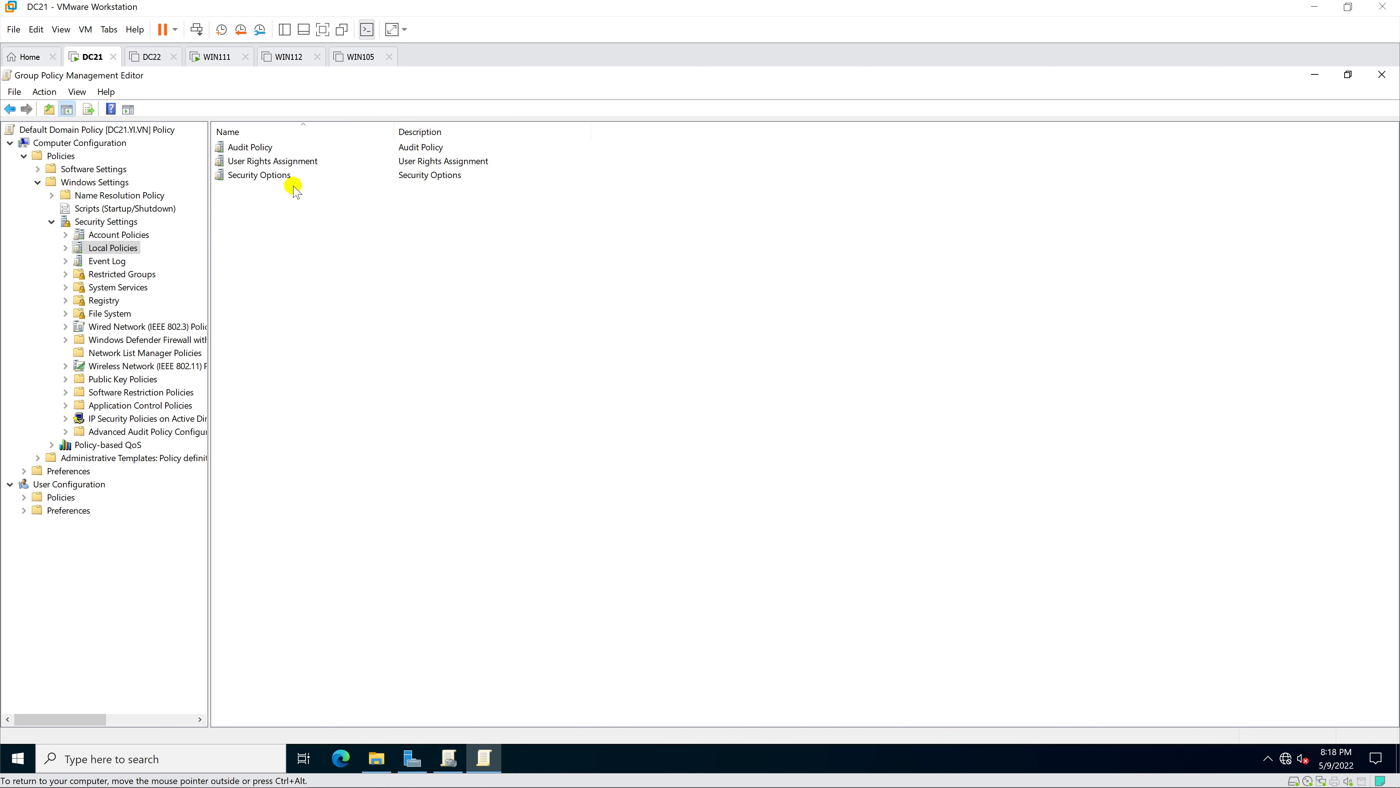
double_click(297, 161)
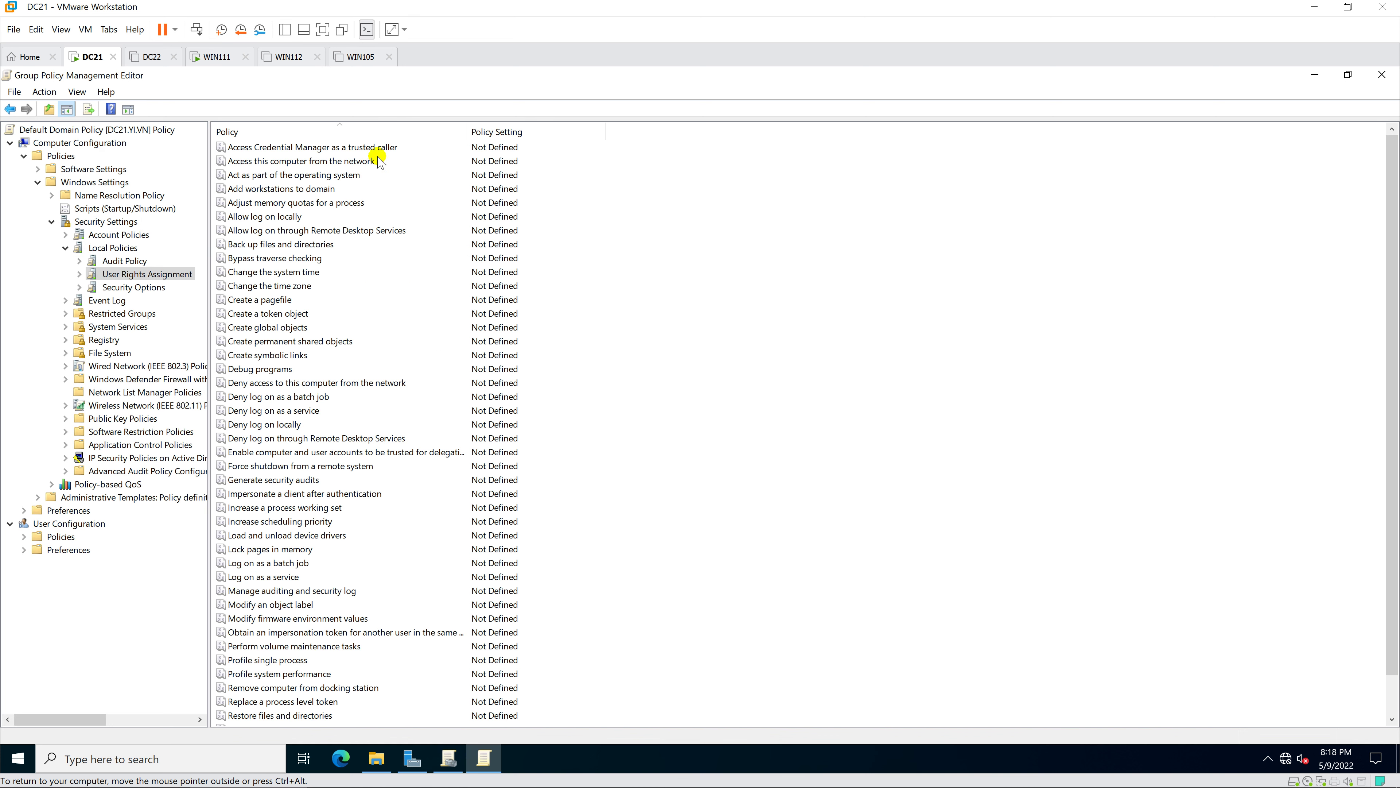
click(373, 133)
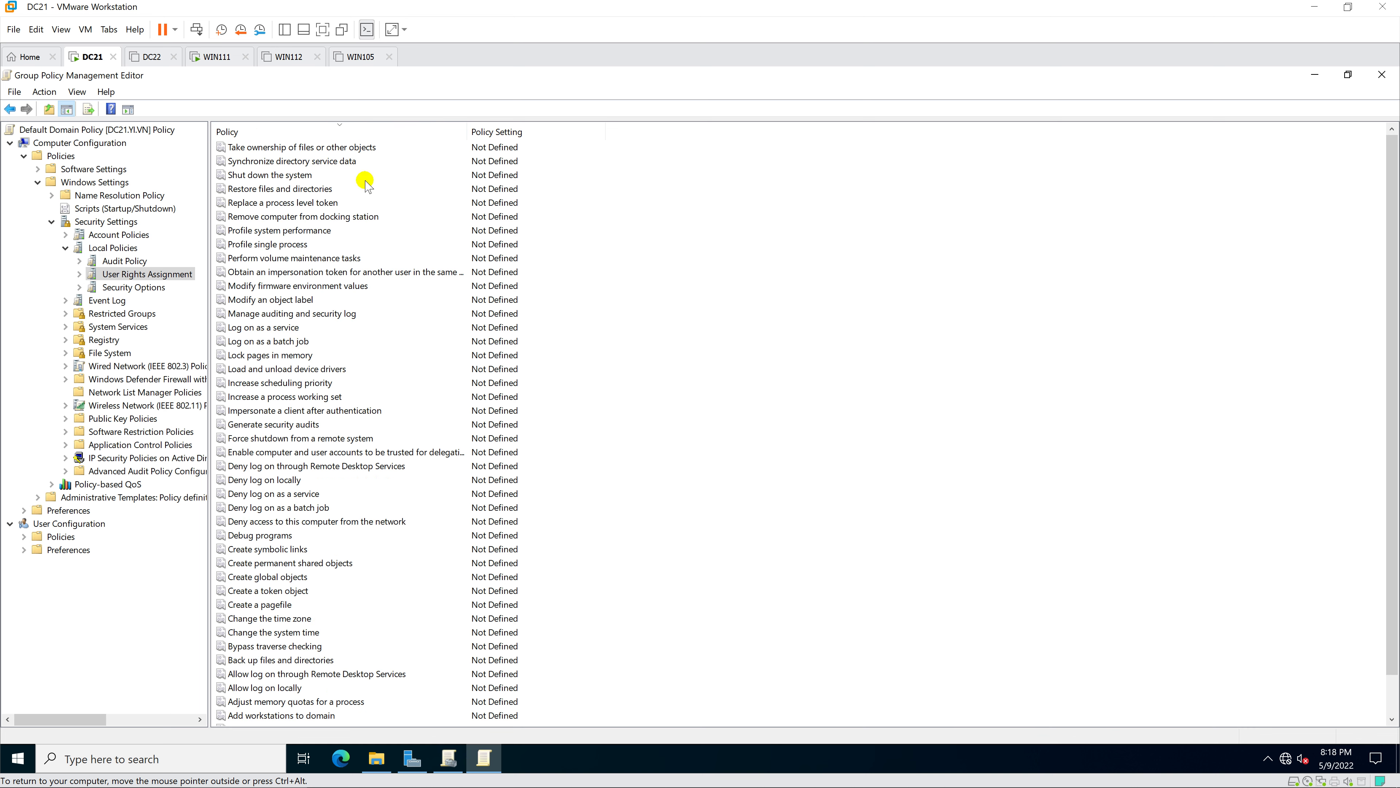
click(369, 137)
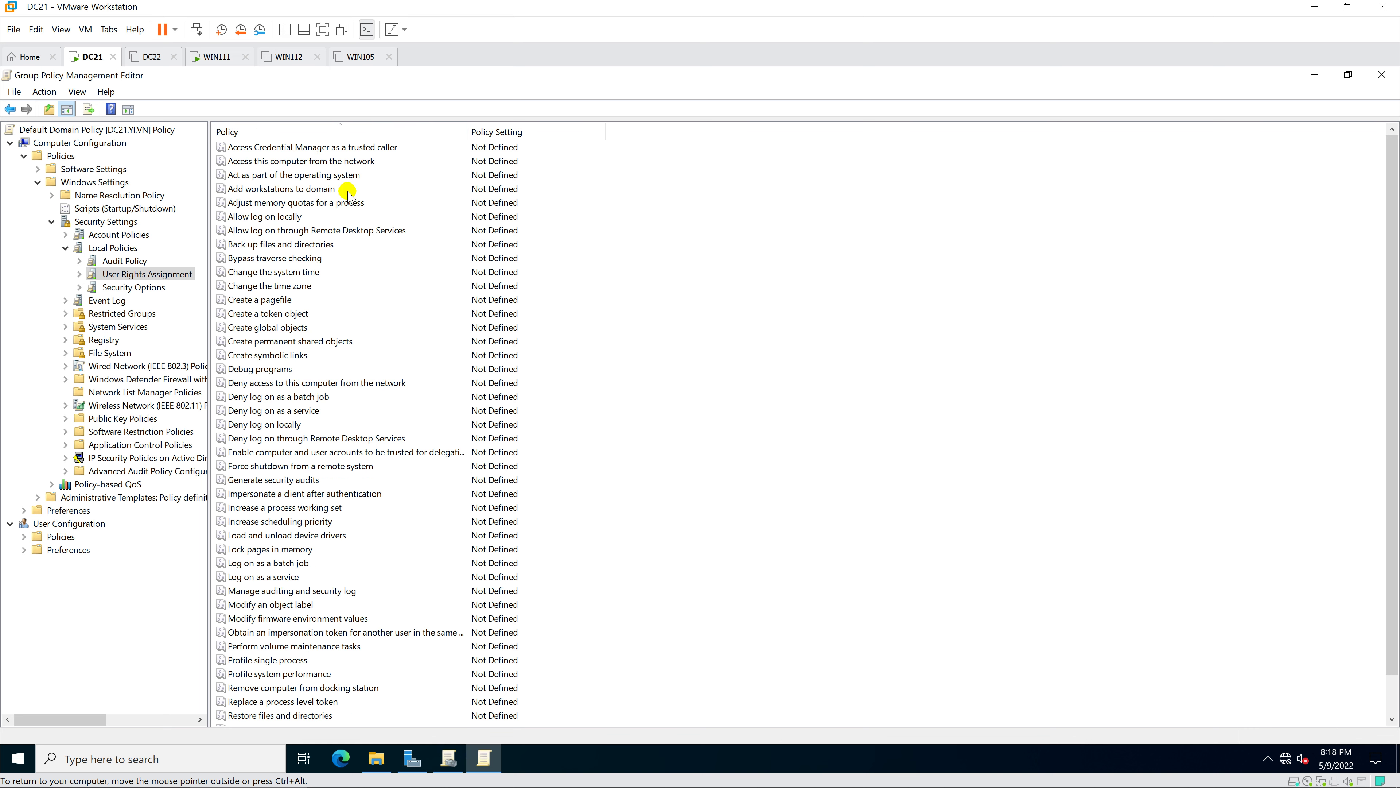
click(398, 233)
double_click(423, 231)
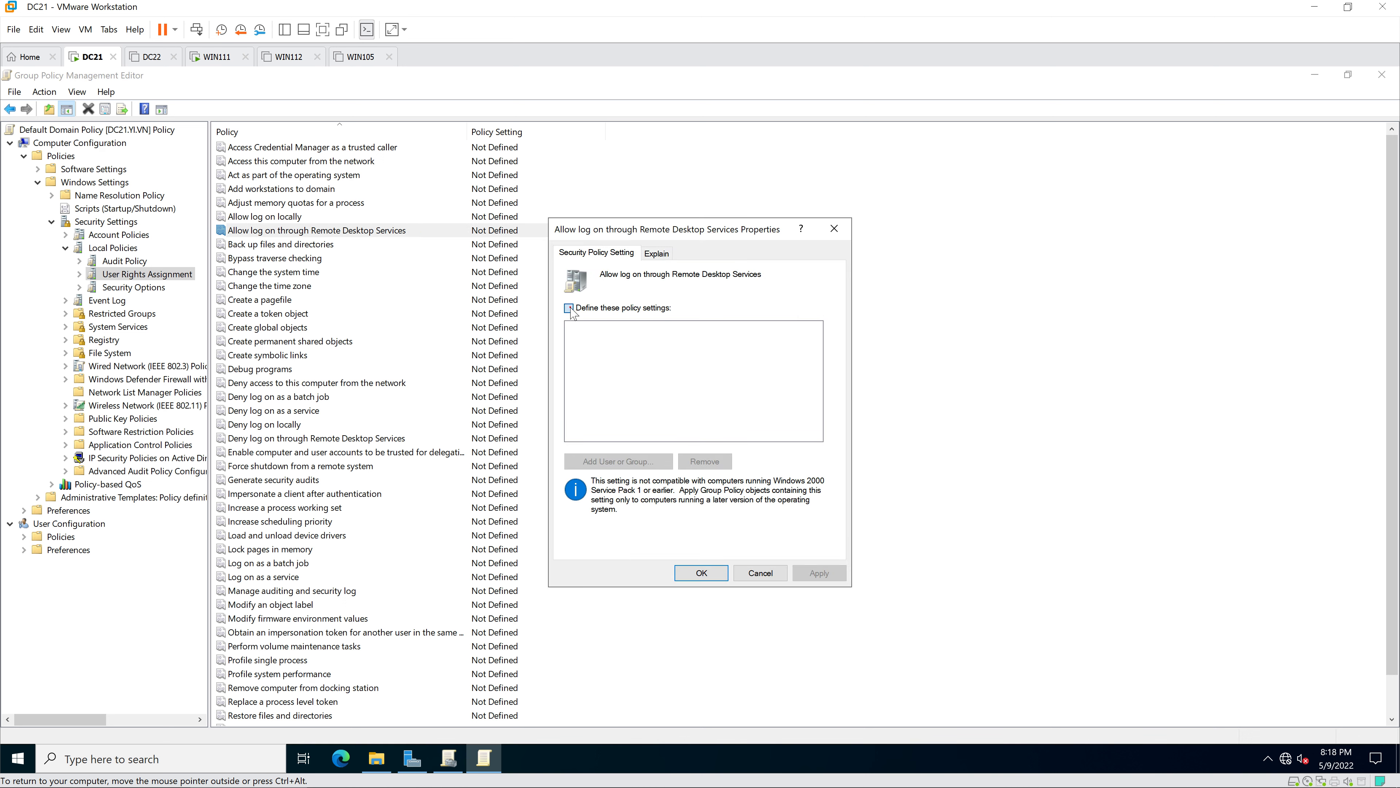
- Define the right for the administrators group and IT user, then close both policy consoles
click(571, 309)
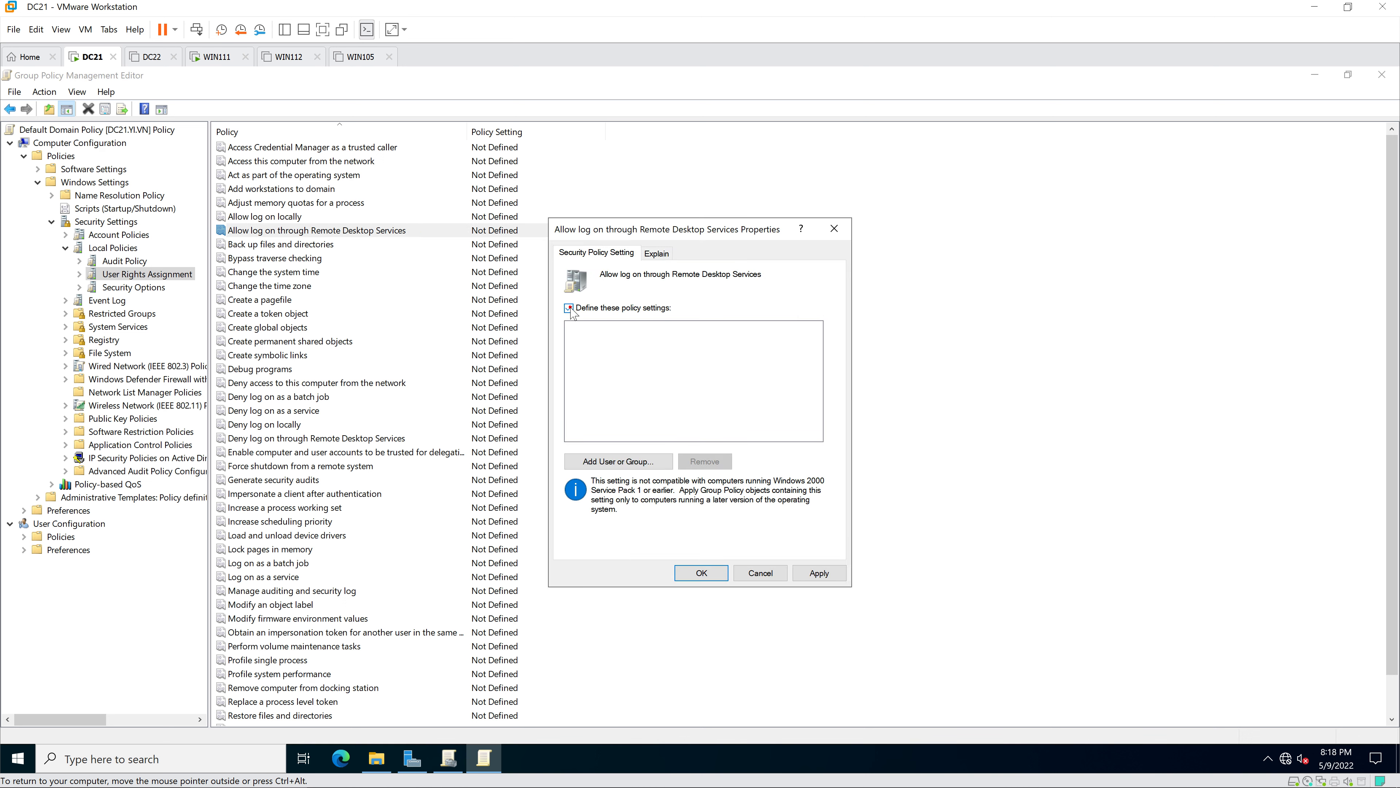
click(646, 462)
text(administrators;hiepit)
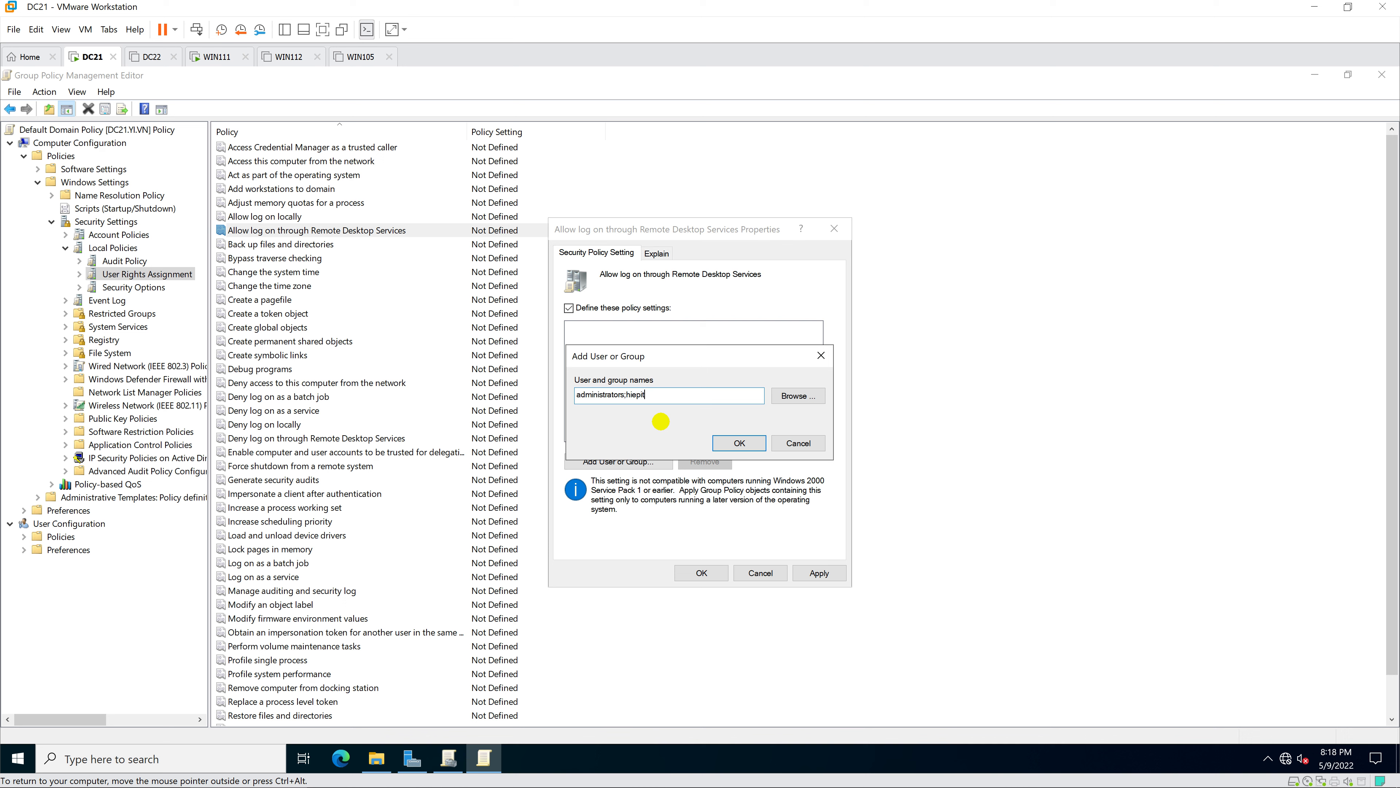
key(Return)
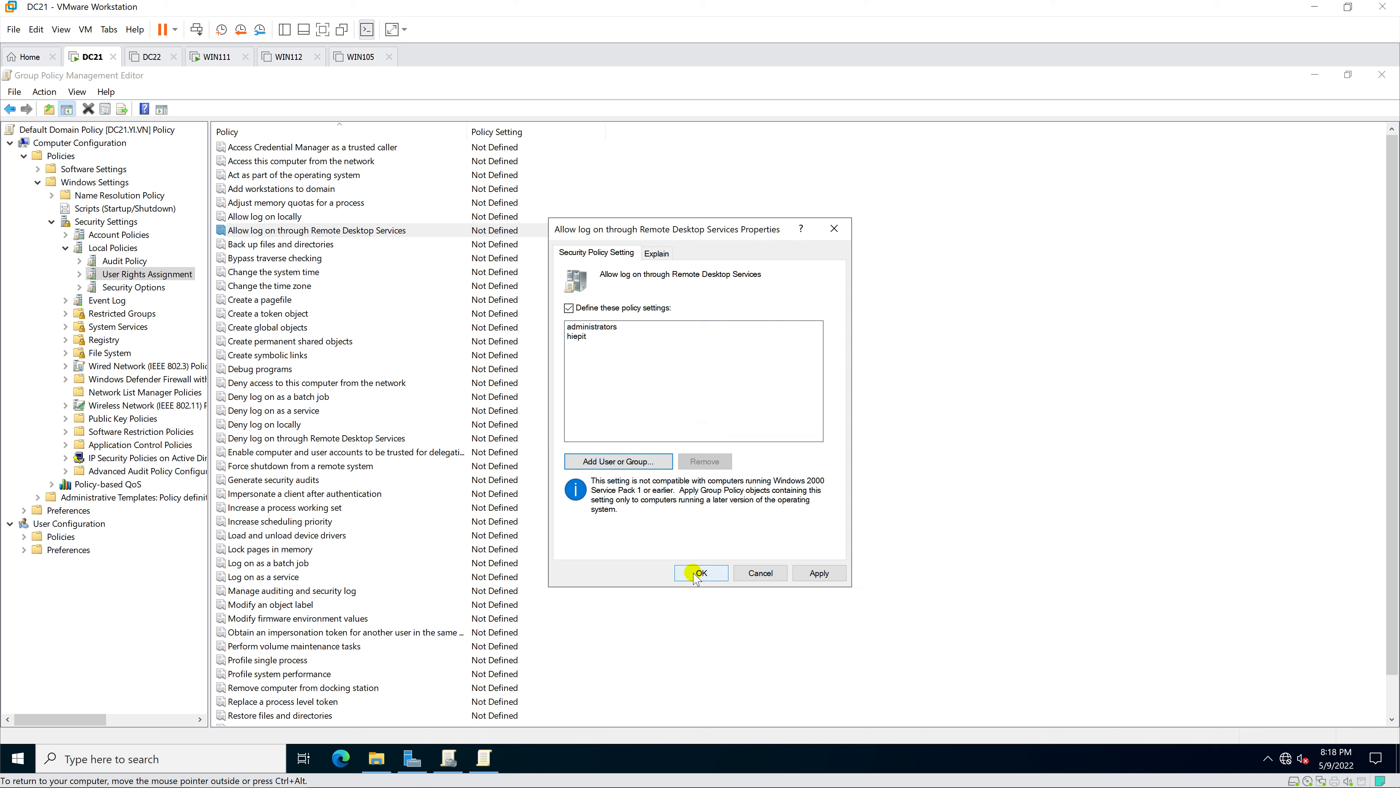
click(697, 574)
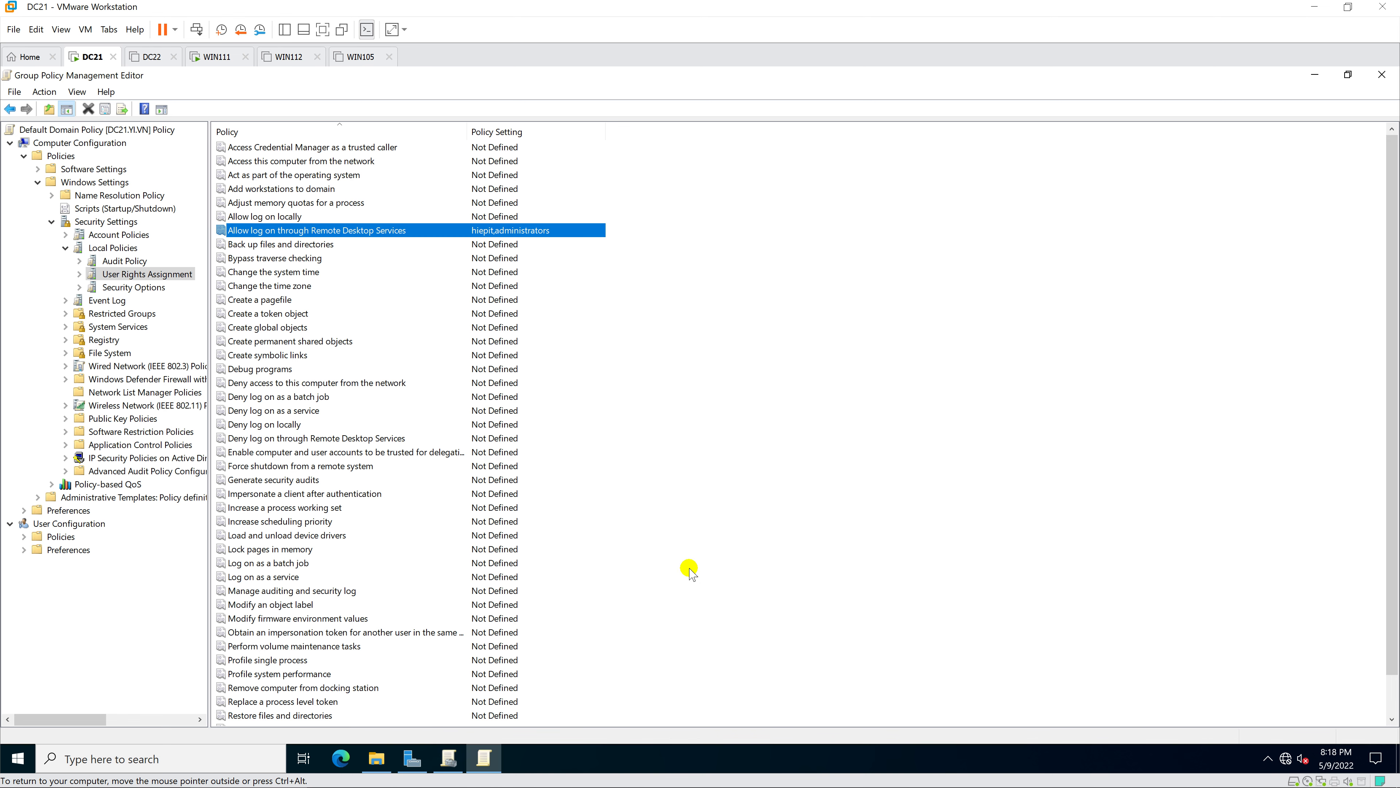
click(1382, 76)
click(1382, 75)
- Close Server Manager and This PC, then start Command Prompt as administrator
click(1383, 74)
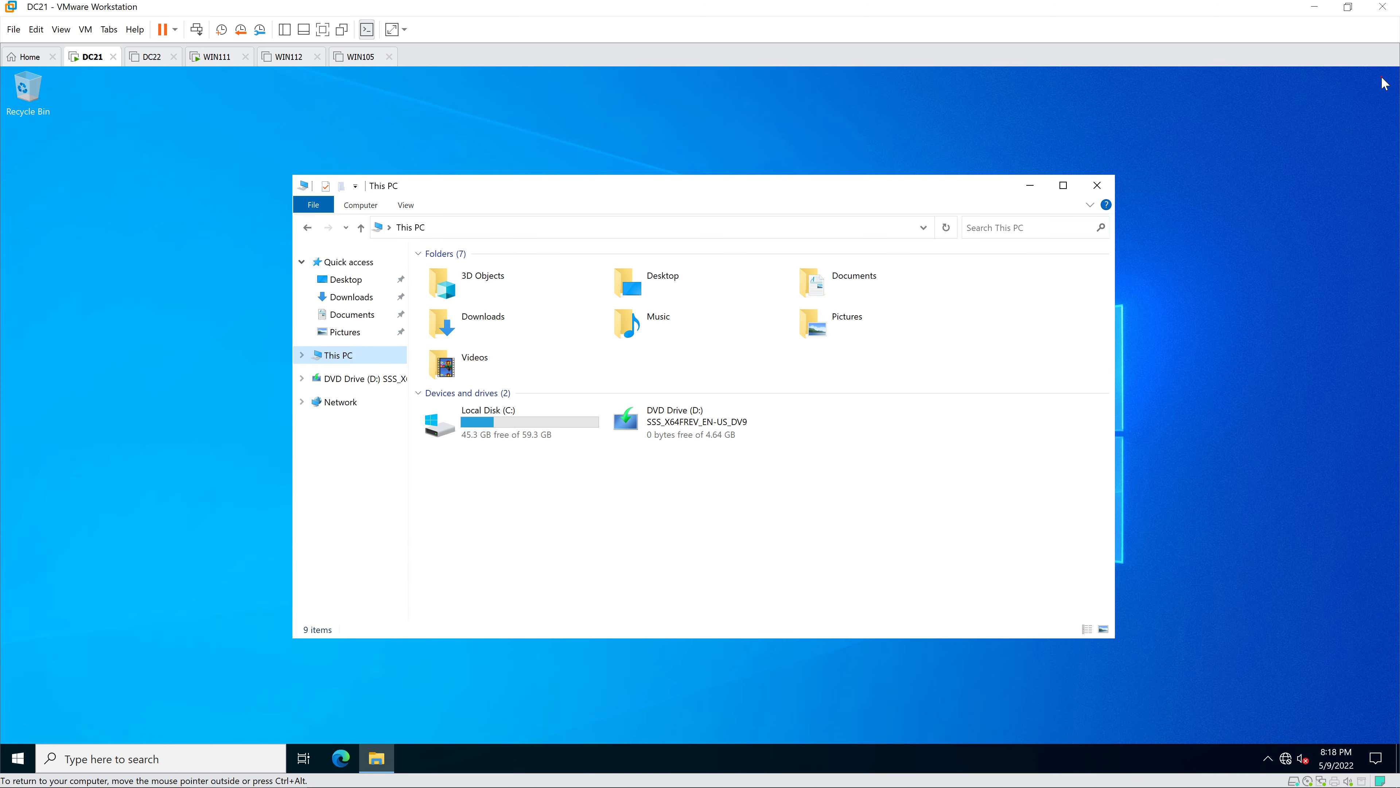
click(1099, 182)
key(super)
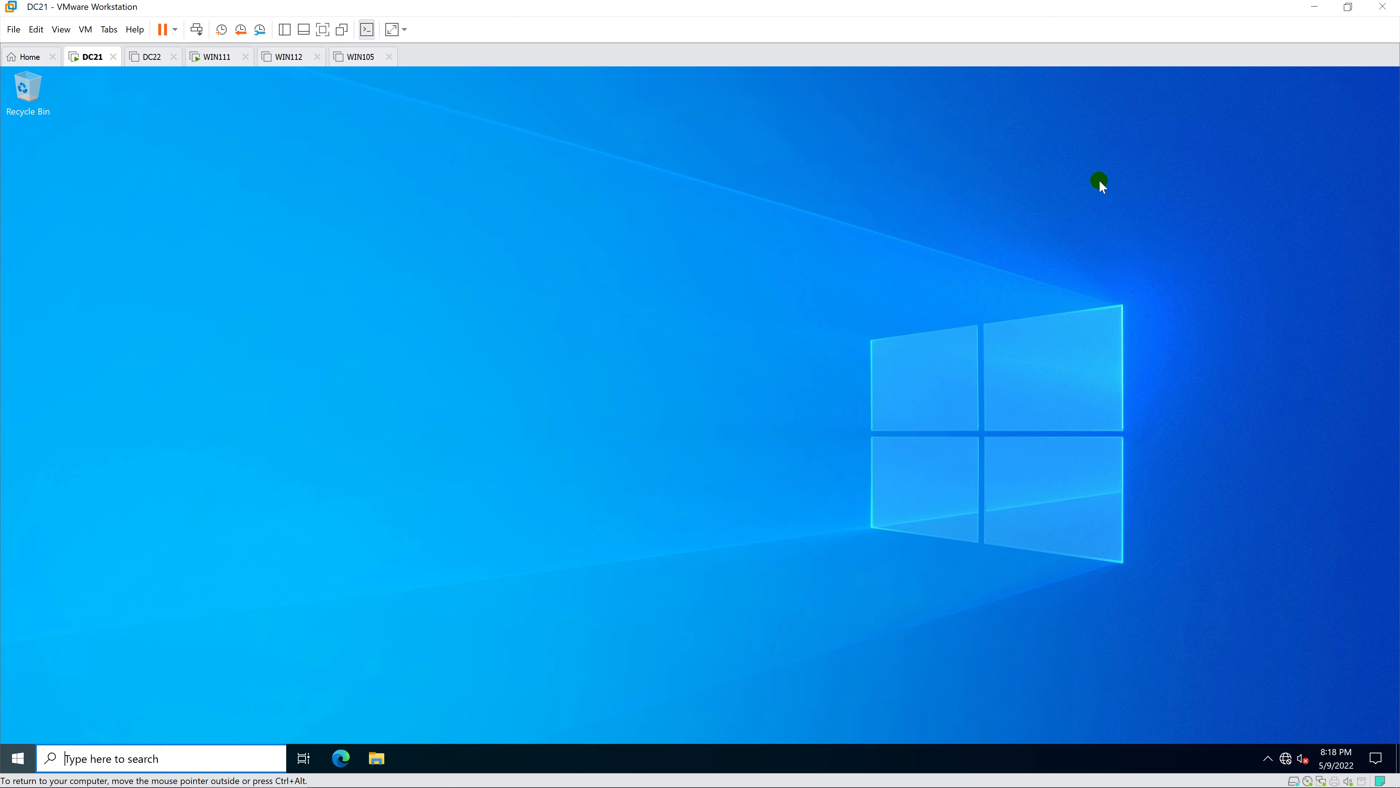
text(cmd)
key(ctrl+shift+Return)
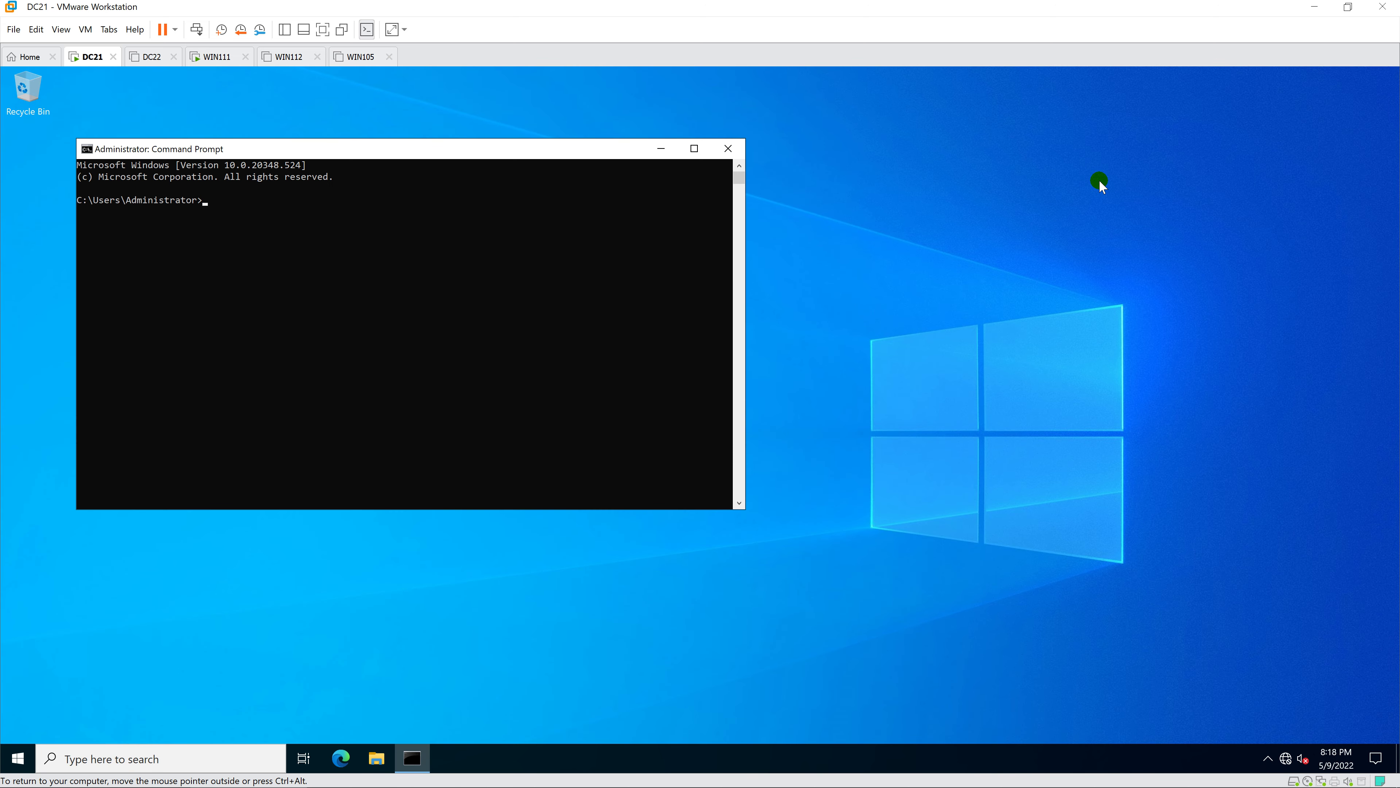
- Run gpupdate /force and close Command Prompt once it completes
text(gpupdate /force)
key(Return)
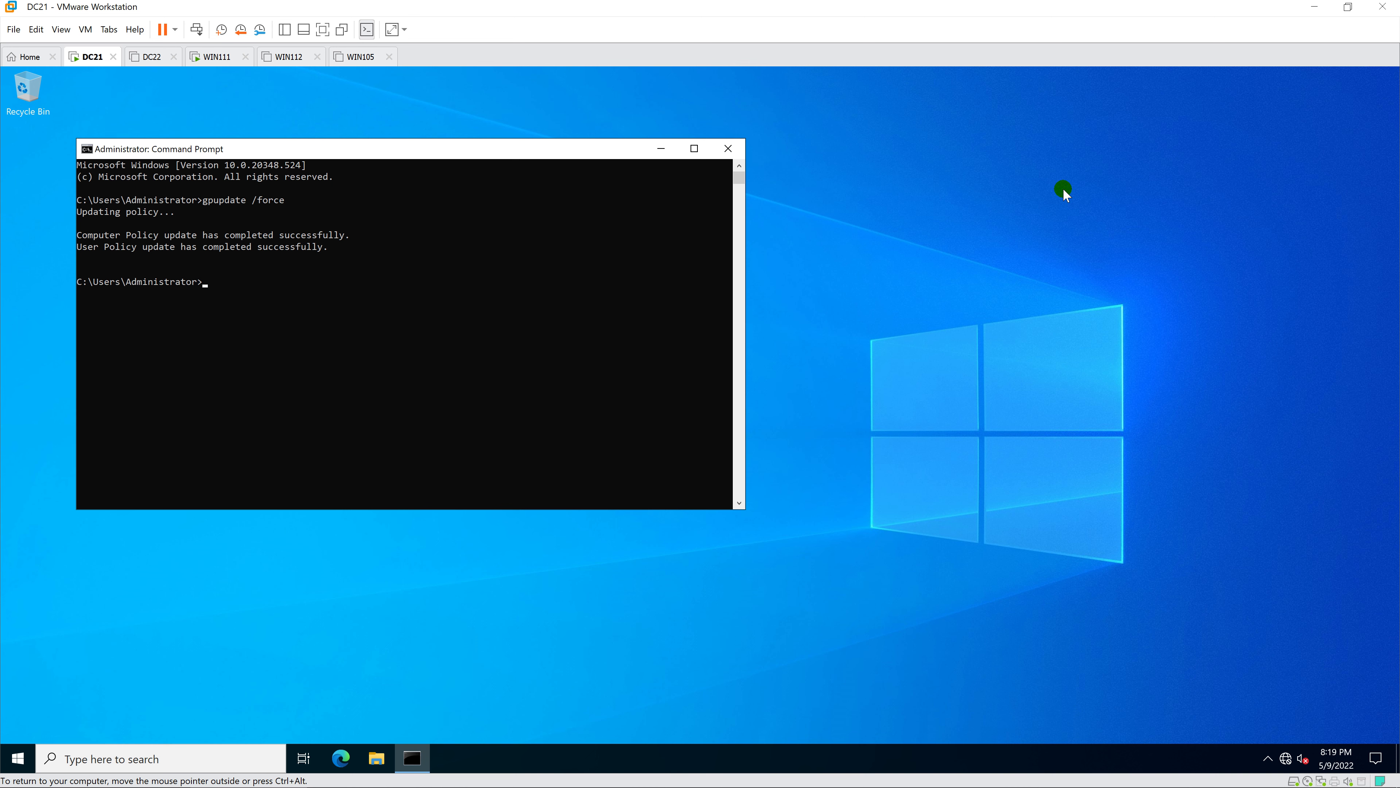
click(728, 148)
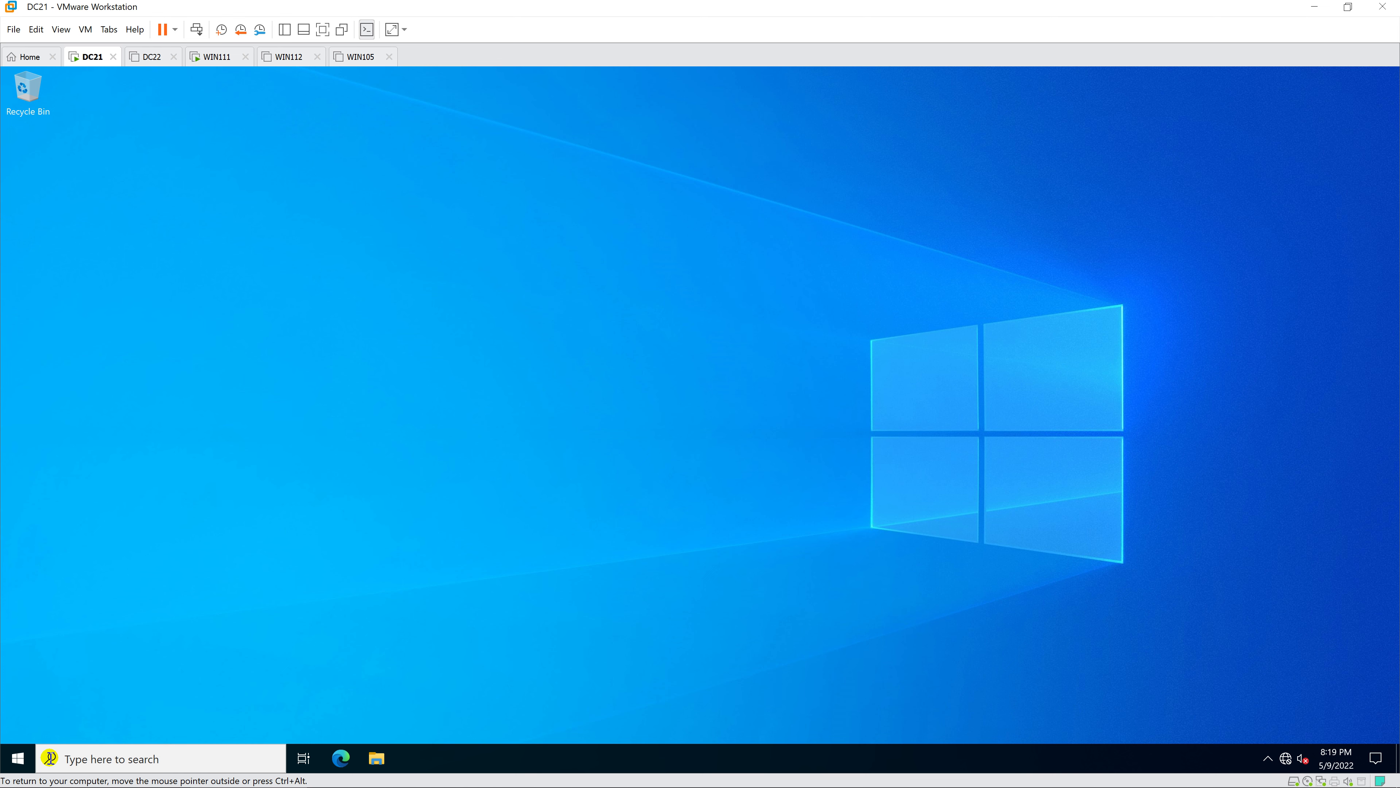
- Reopen Server Manager from Start and launch Active Directory Users and Computers
click(17, 758)
click(279, 367)
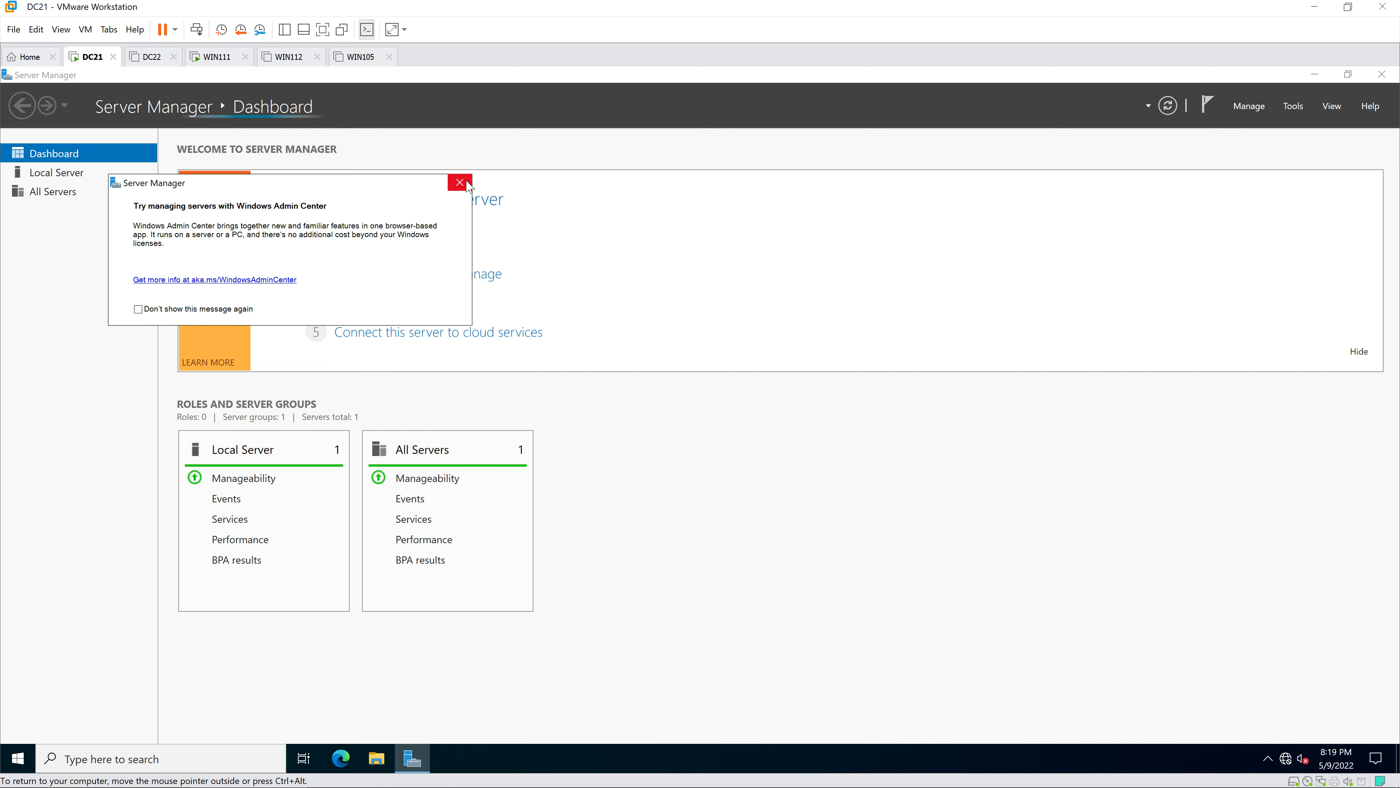
click(459, 182)
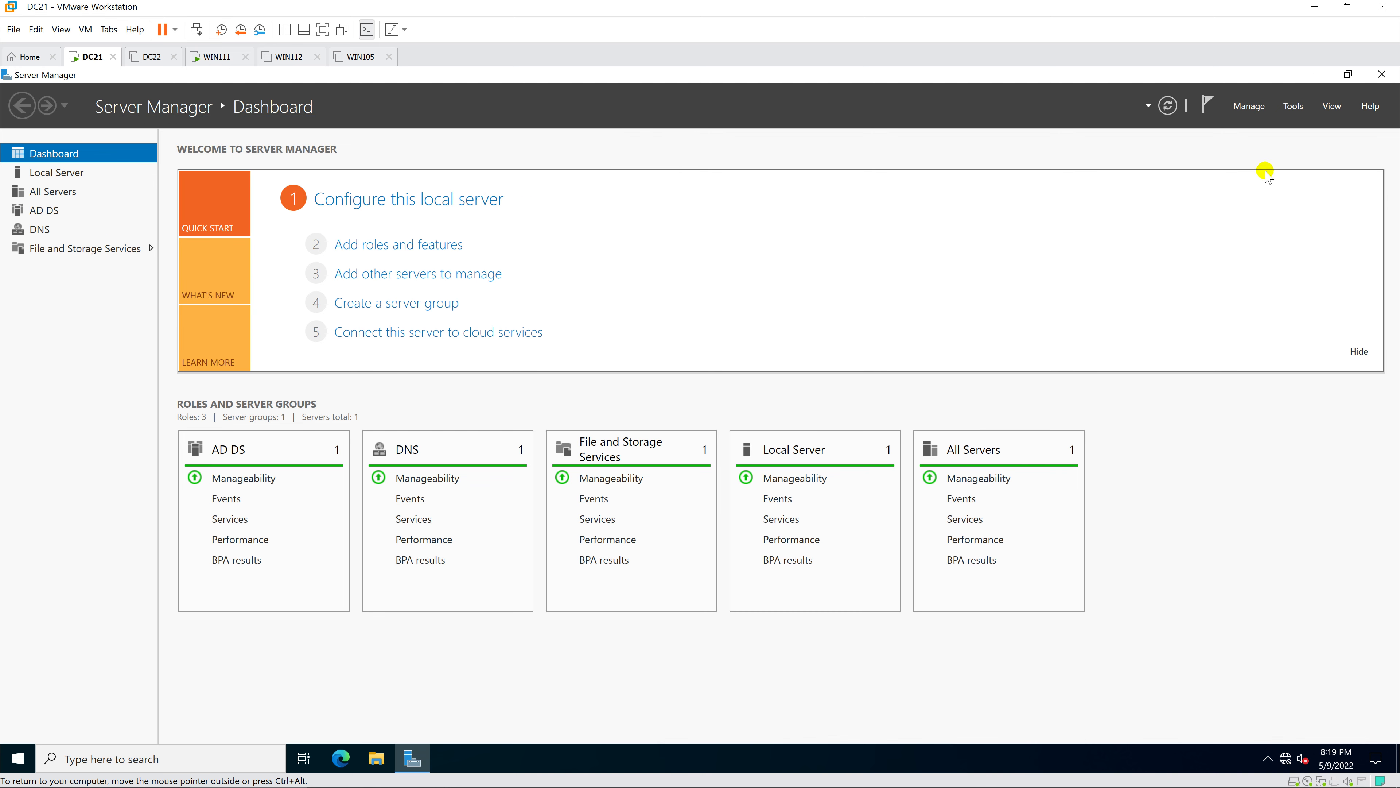
click(1292, 106)
click(1279, 190)
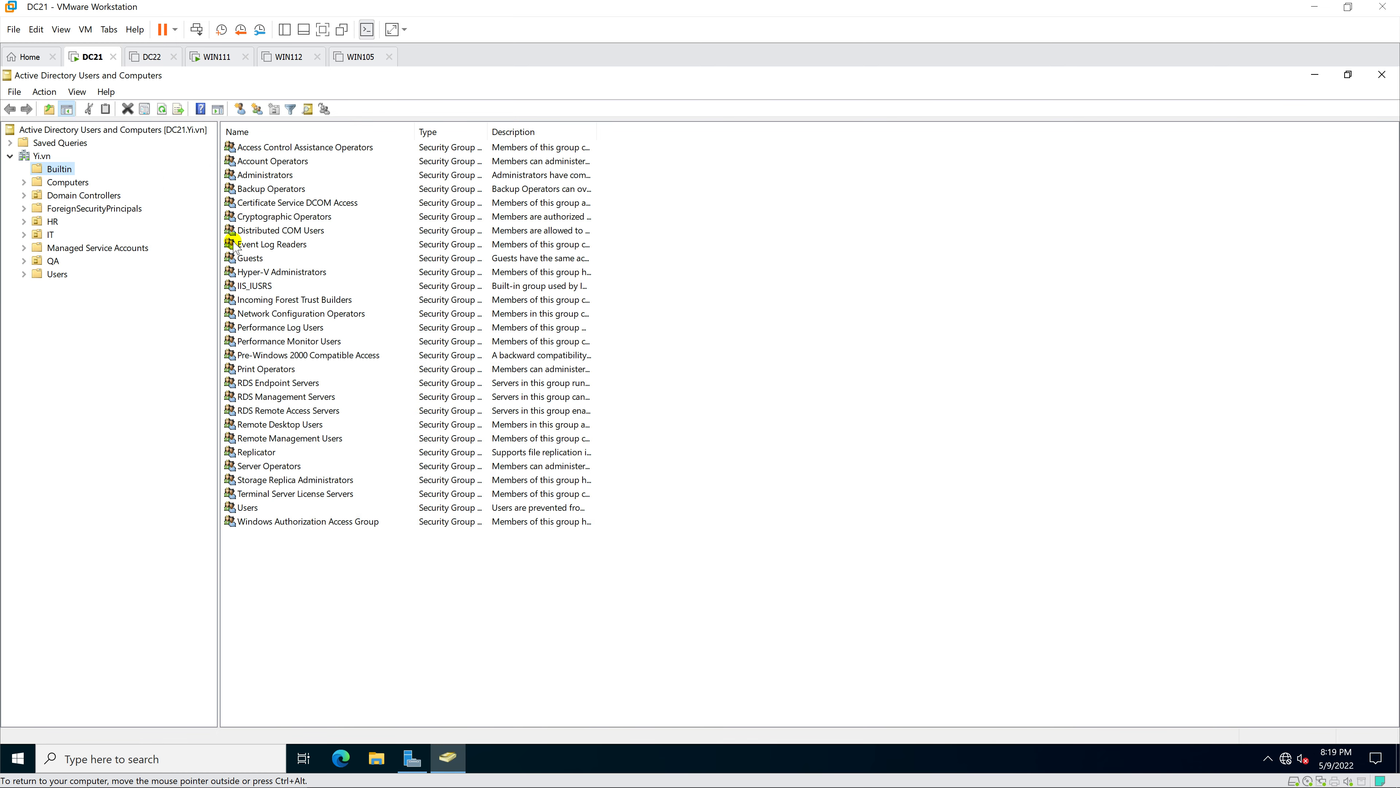
- Select the HR organizational unit and start Delegate Control on it
click(52, 221)
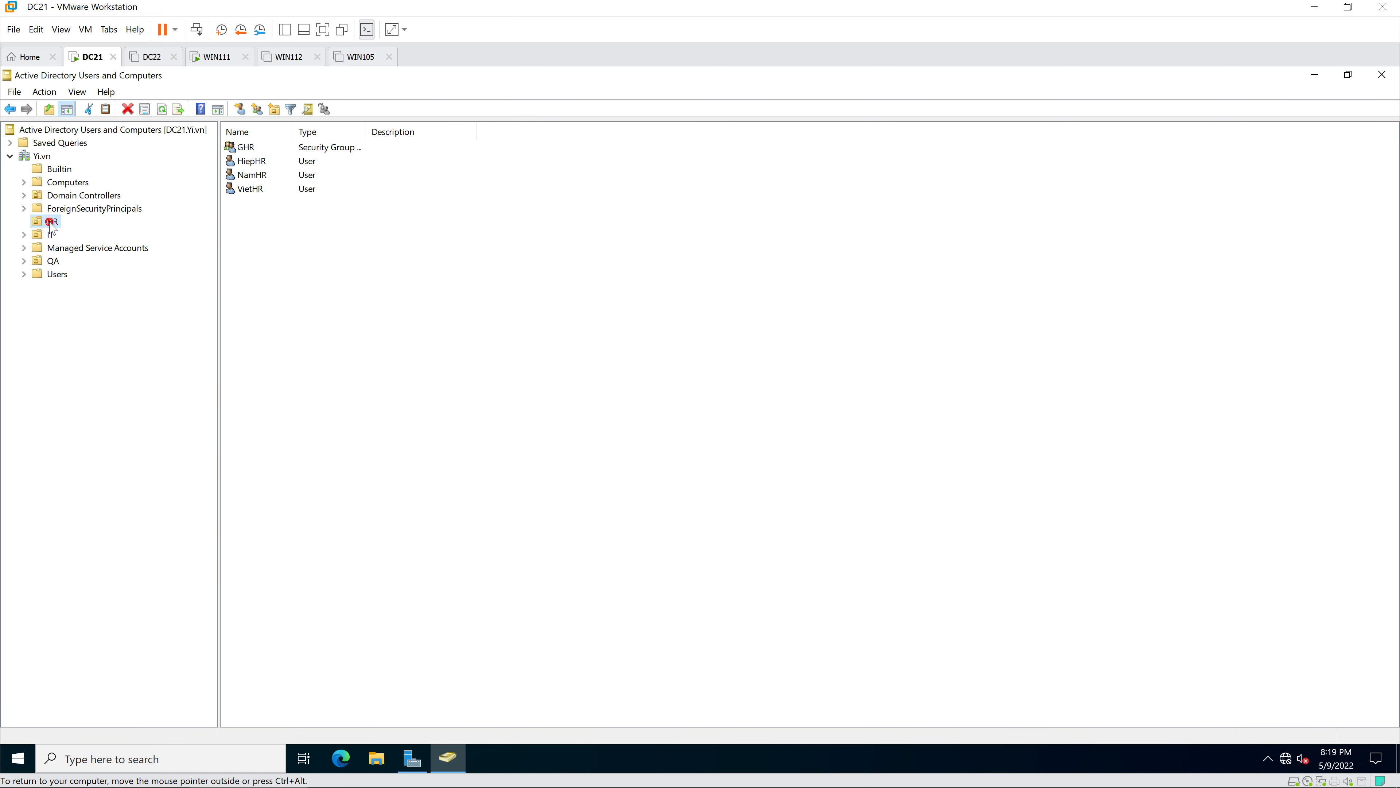
right_click(51, 222)
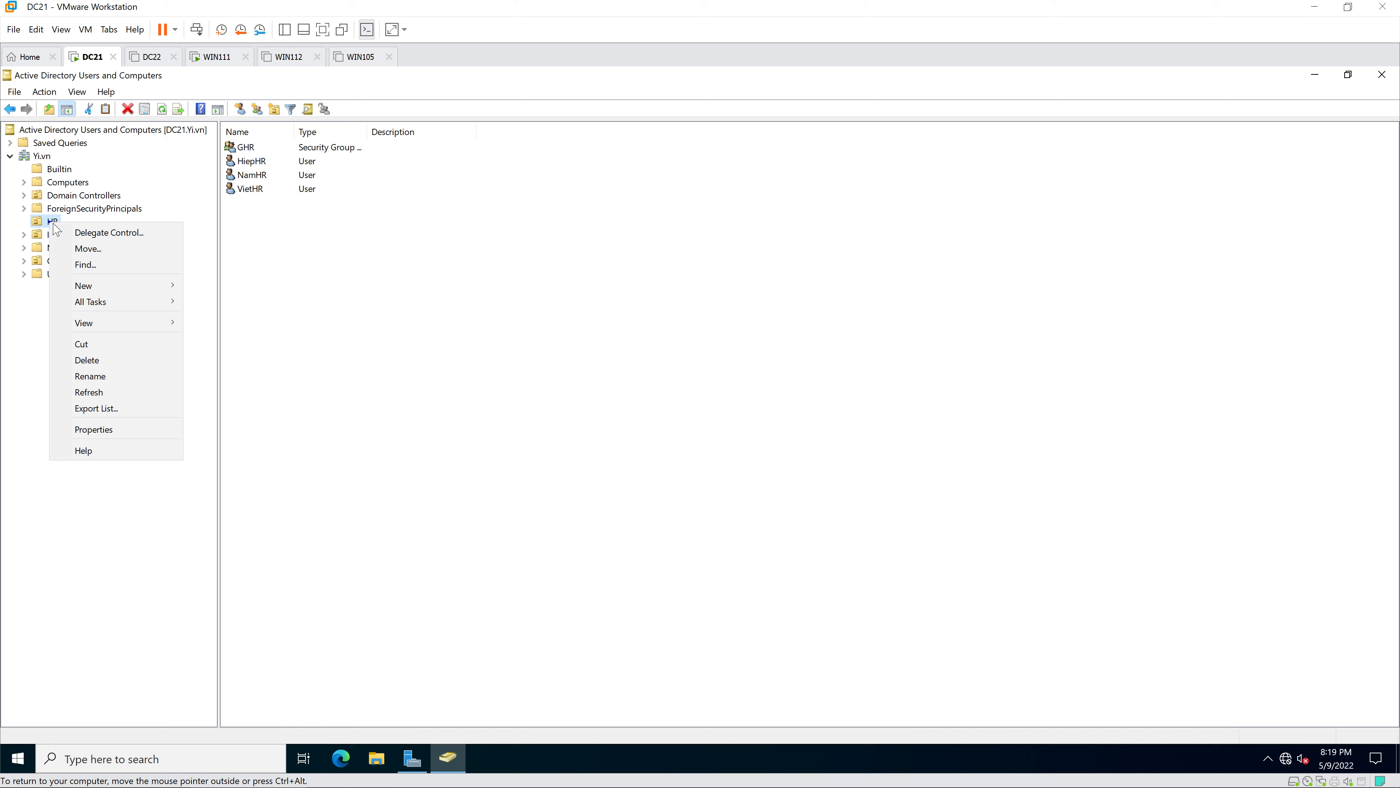
click(104, 235)
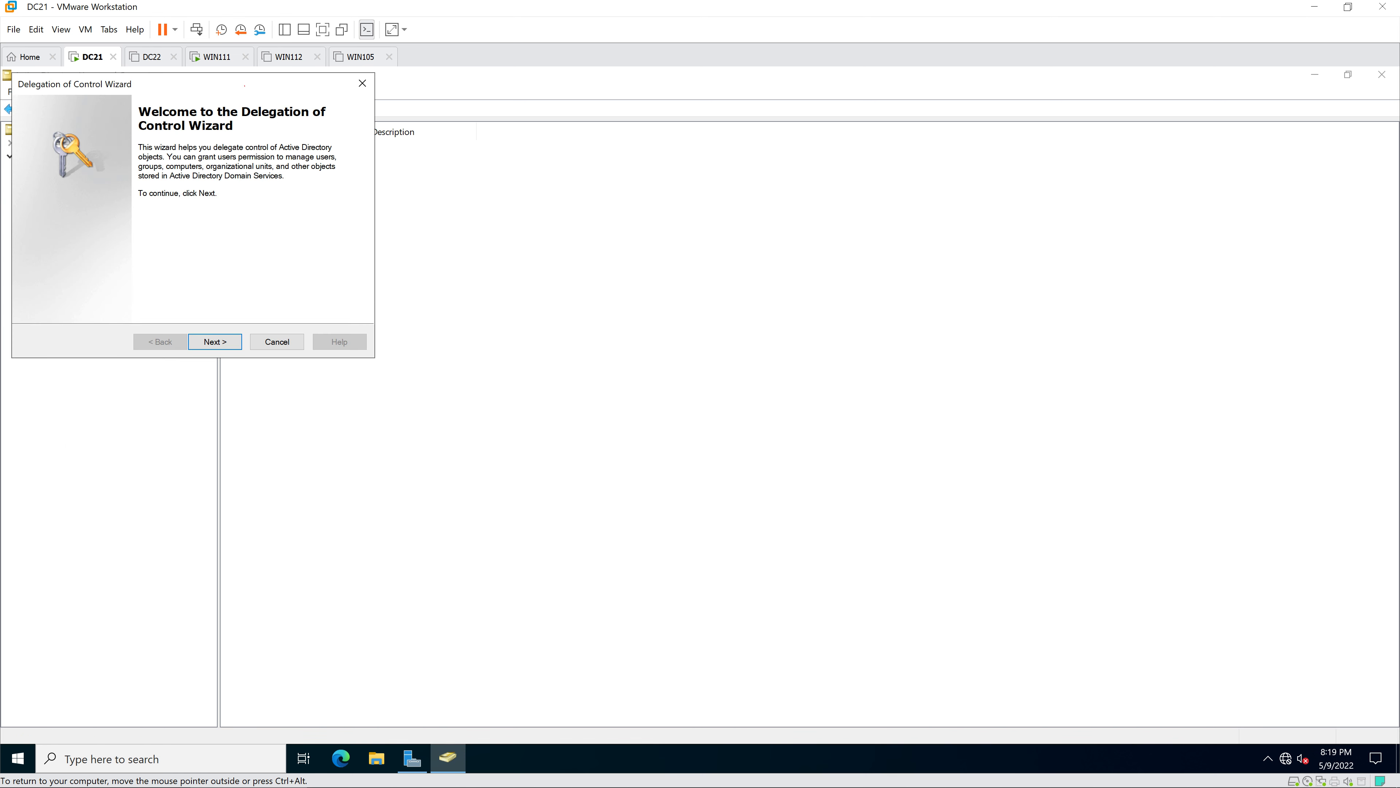
- Add 'hiep' as the delegate and choose 'Create a custom task to delegate'
drag(247, 91, 717, 269)
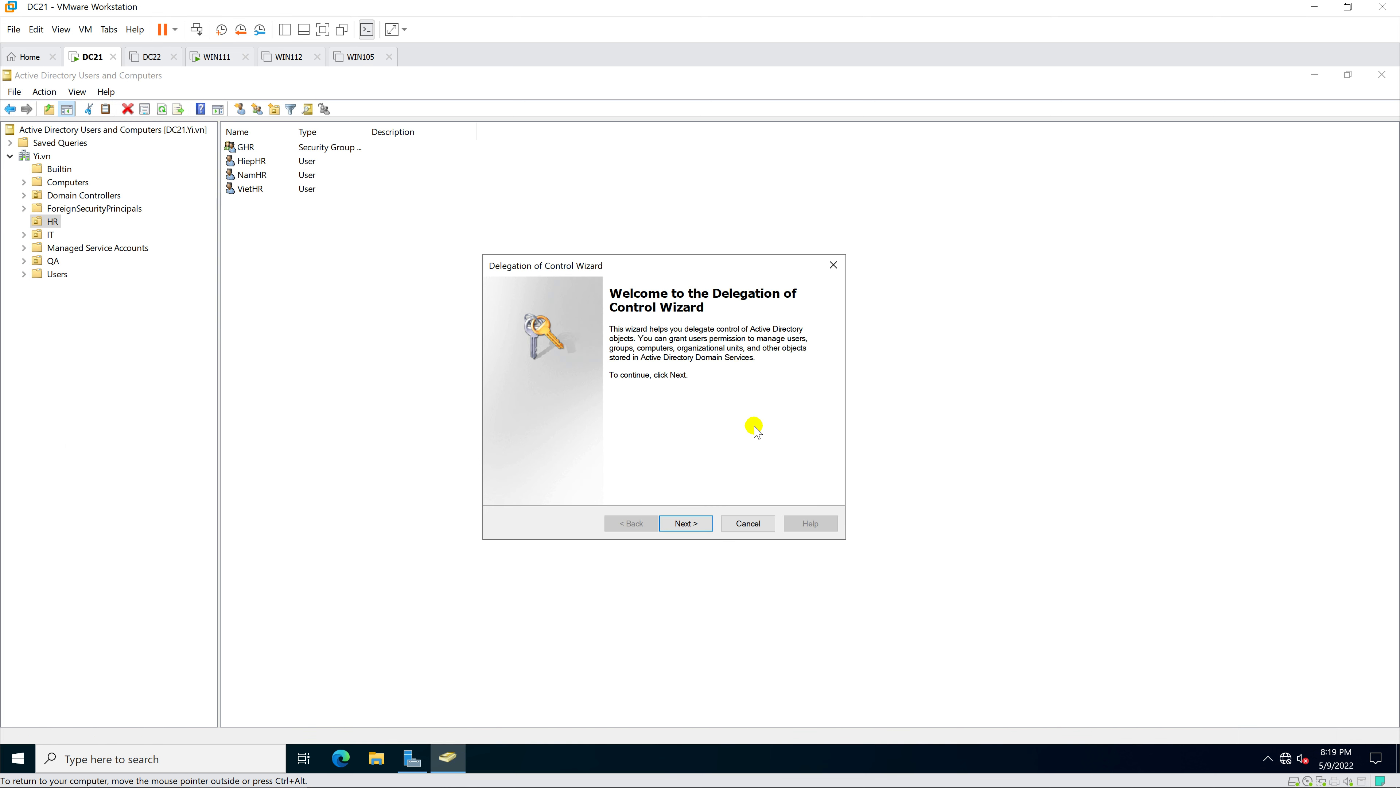
click(696, 525)
click(726, 454)
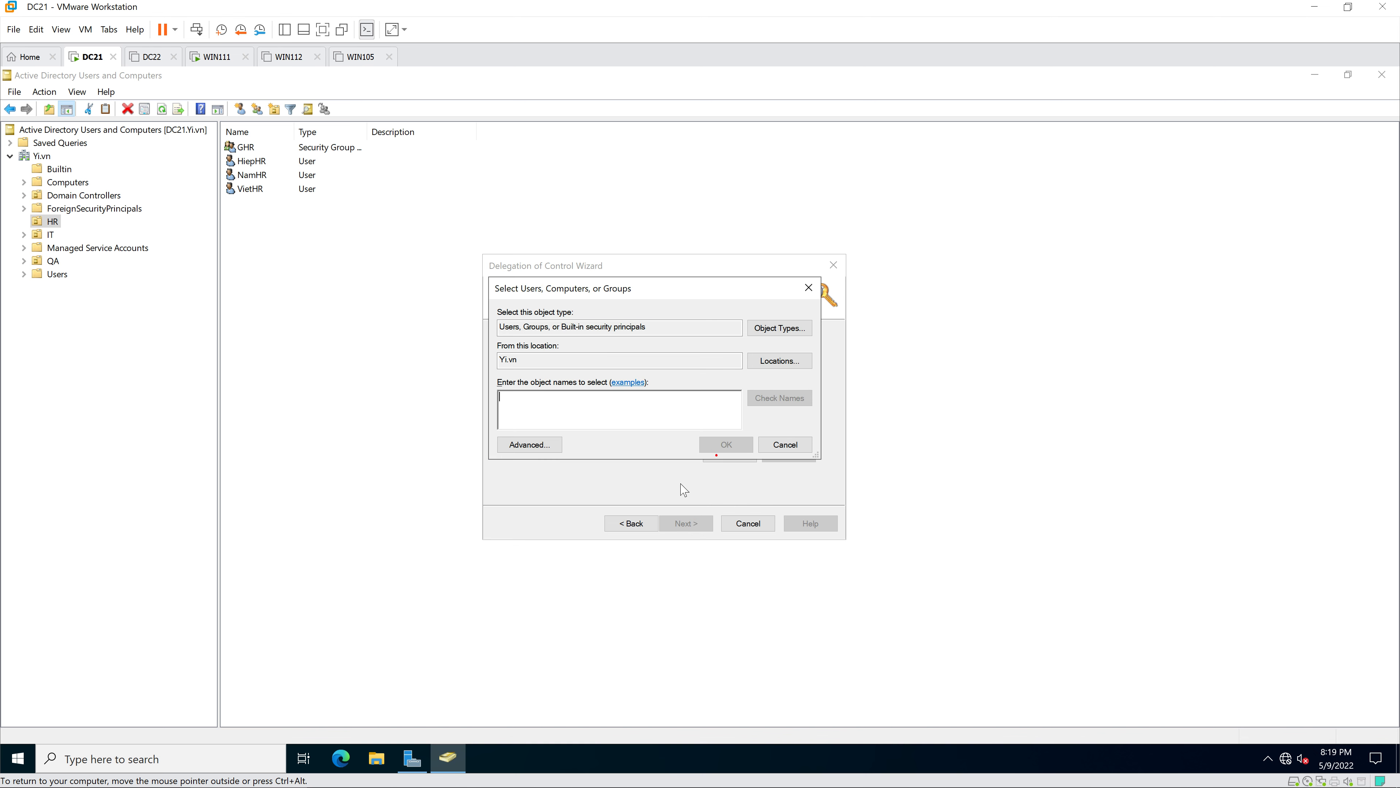
text(hiepit)
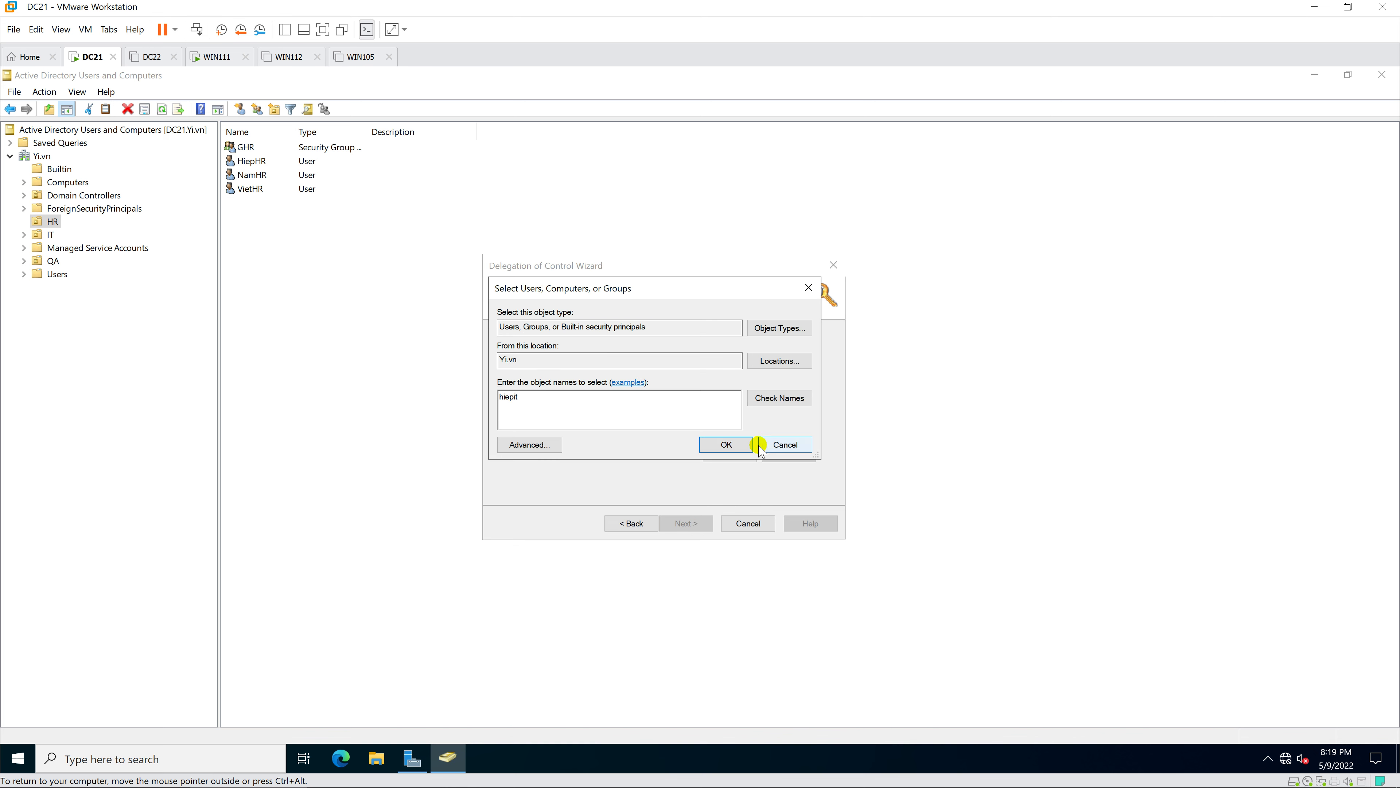
click(726, 445)
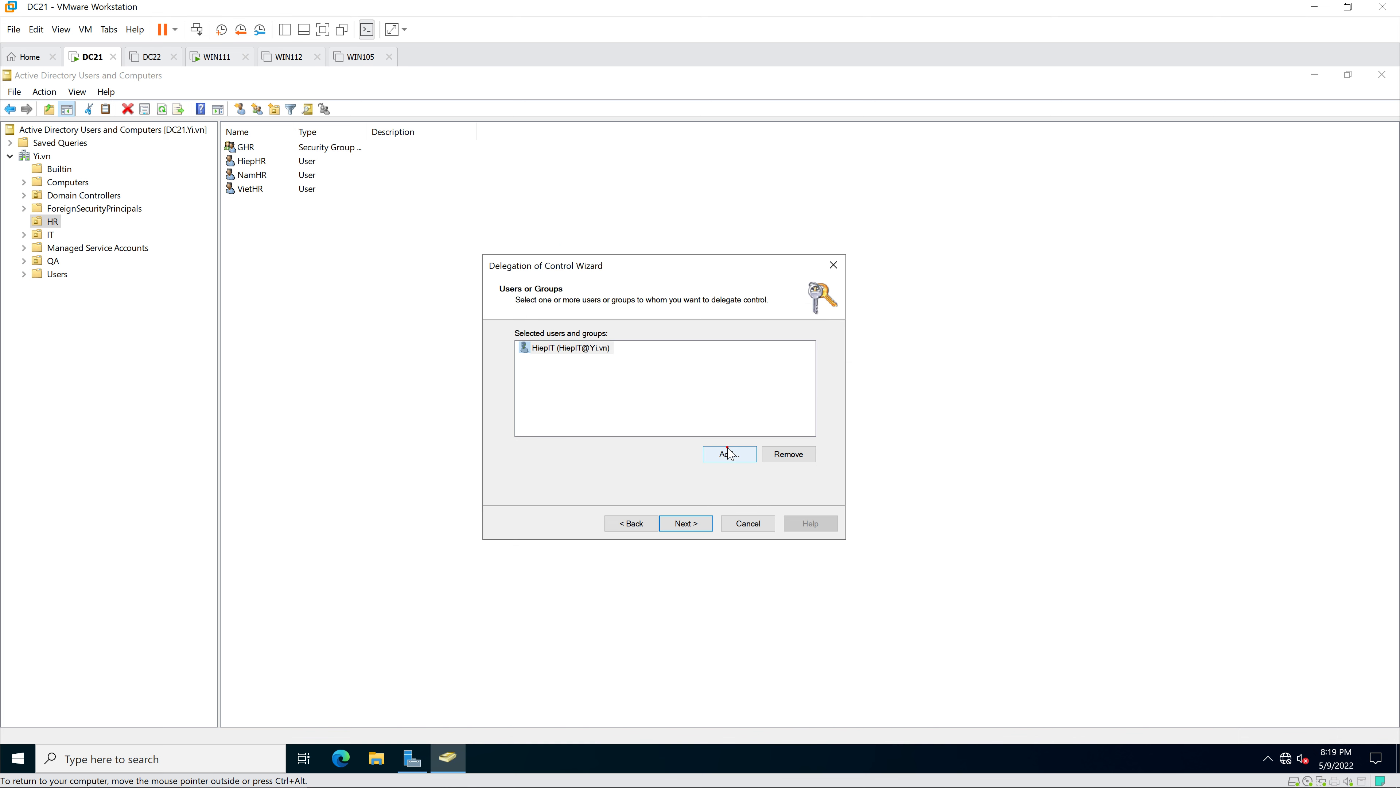
click(686, 523)
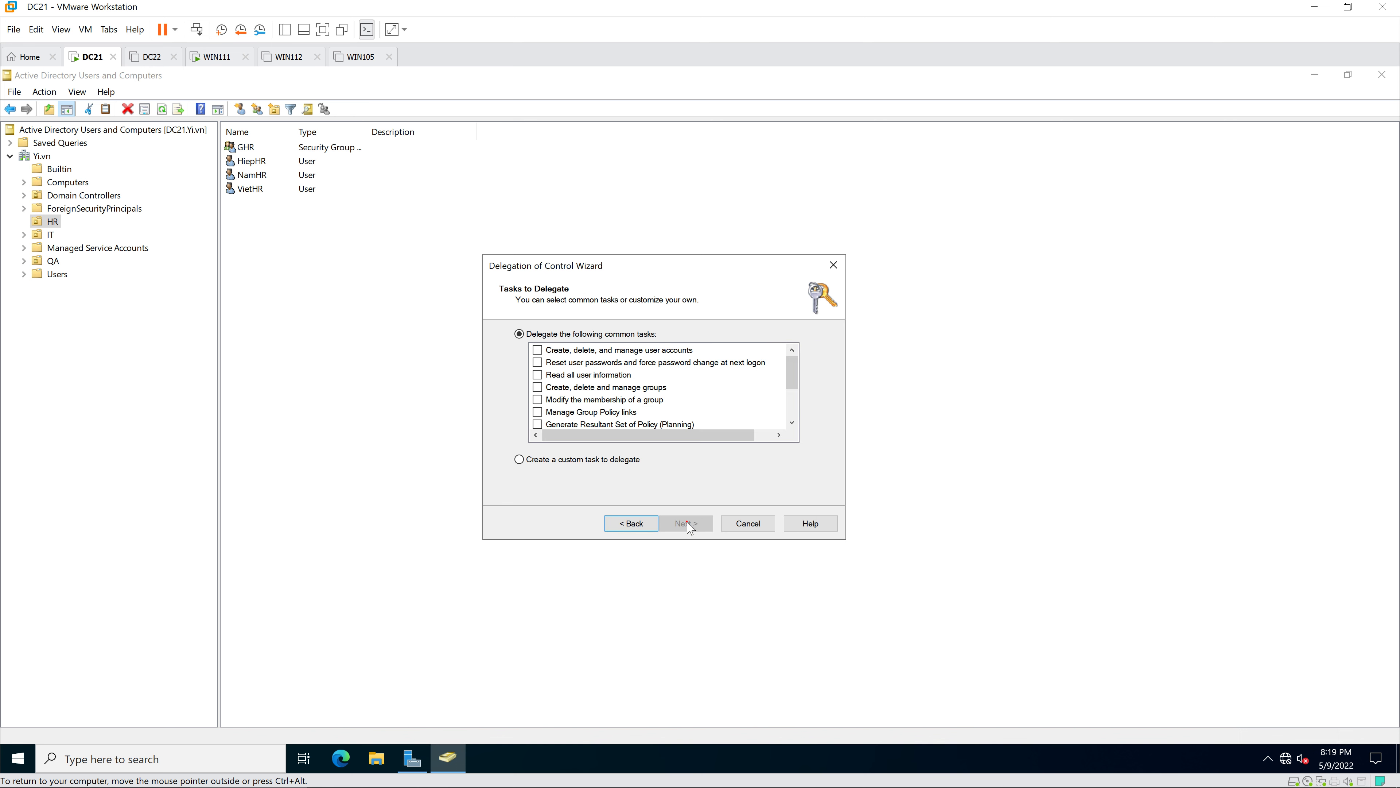
click(520, 460)
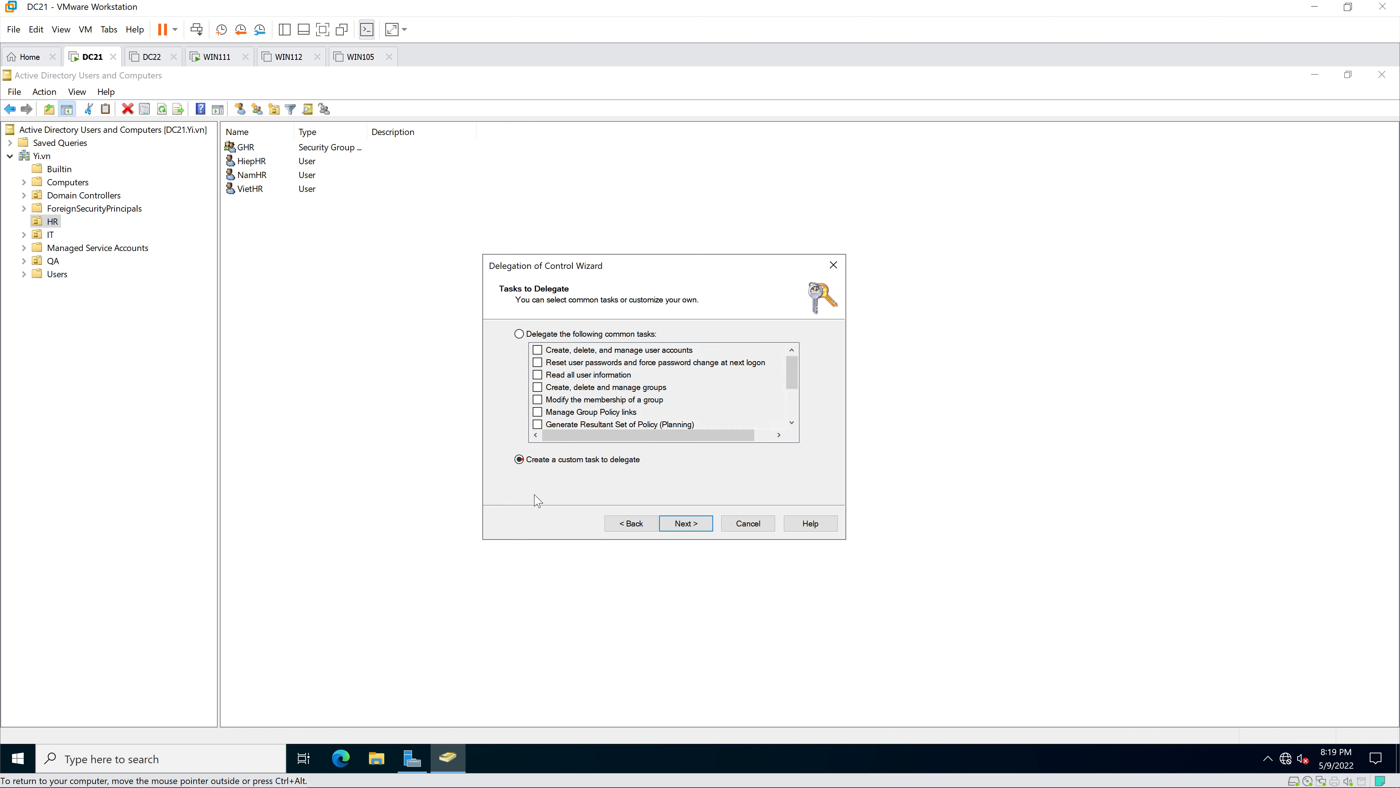
click(687, 524)
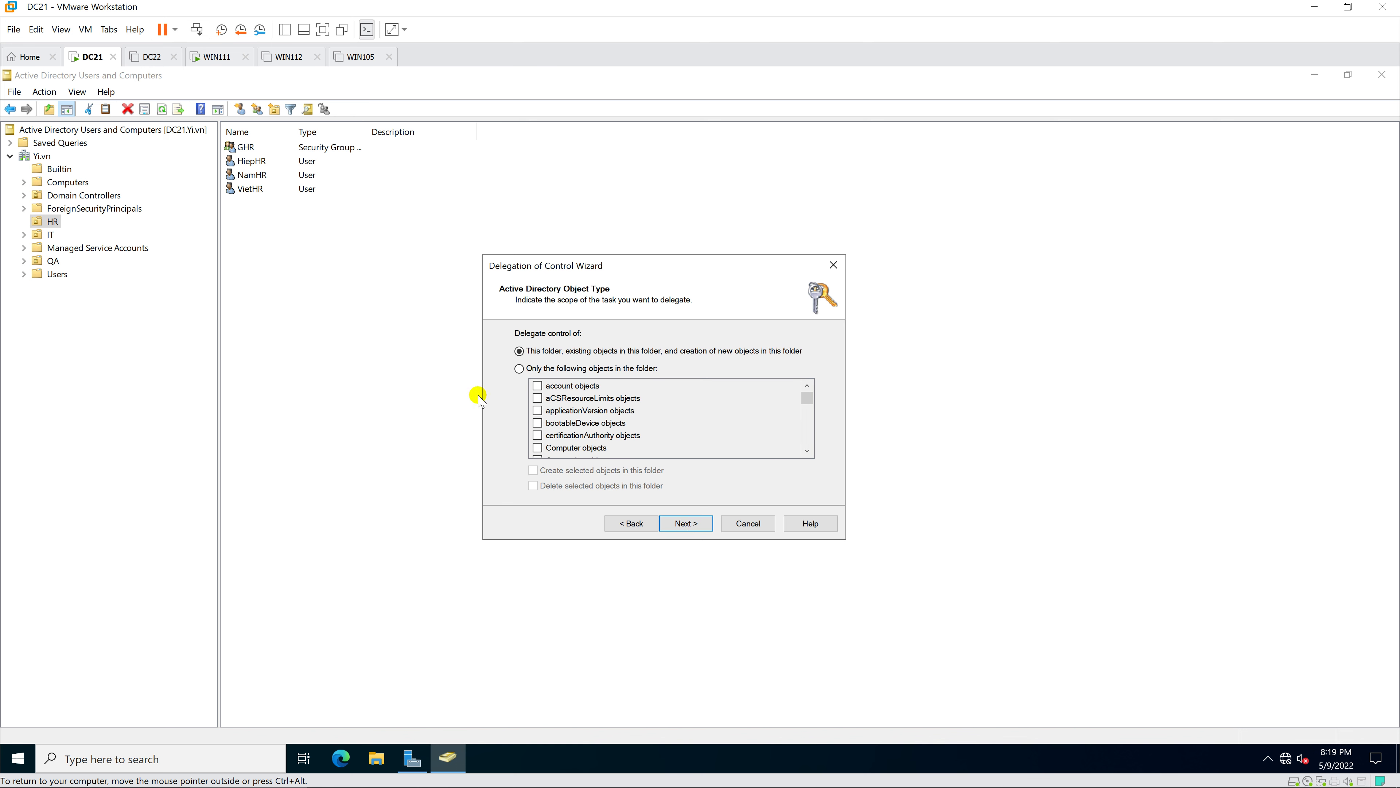
- Limit the delegation scope to User objects only and advance to the Permissions page
click(519, 369)
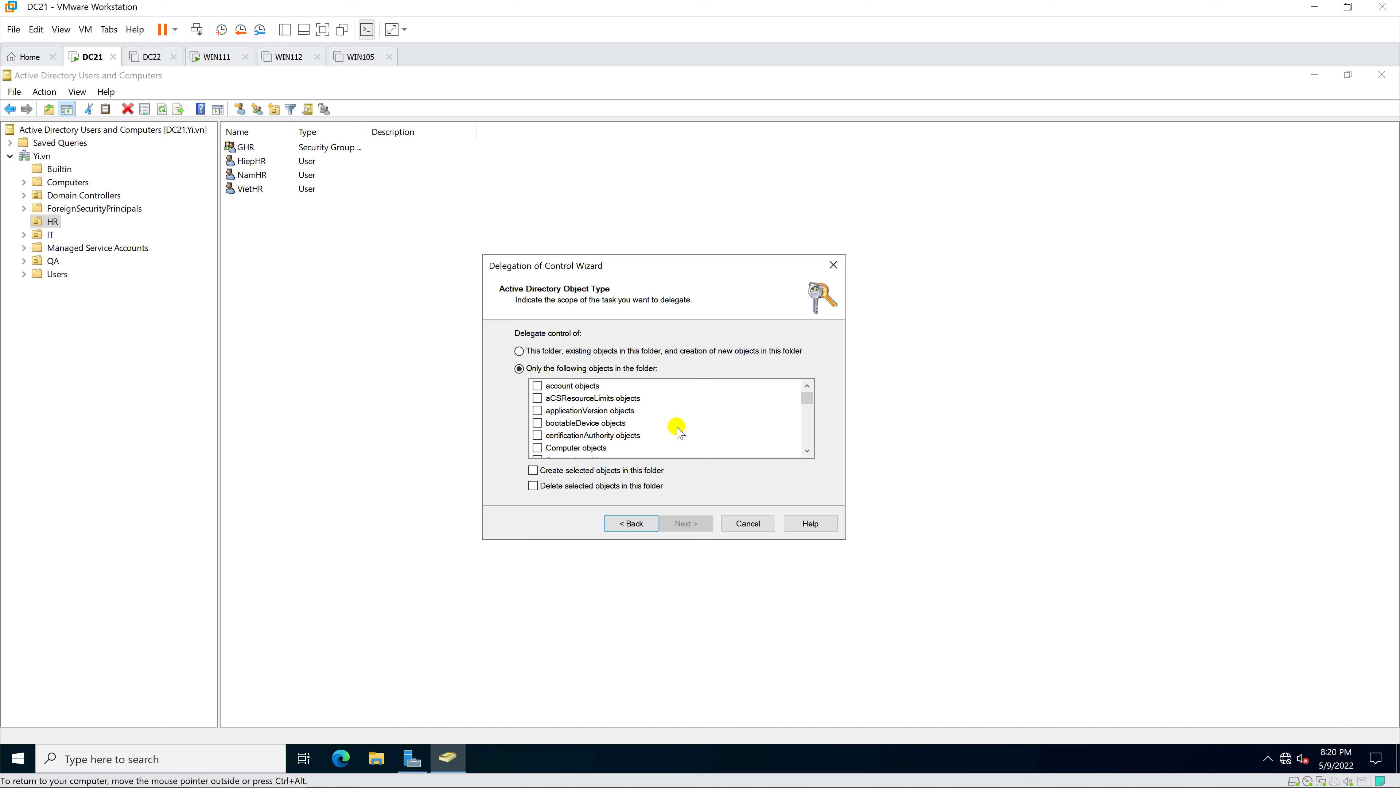
scroll(705, 422, down, 1)
scroll(713, 424, down, 8)
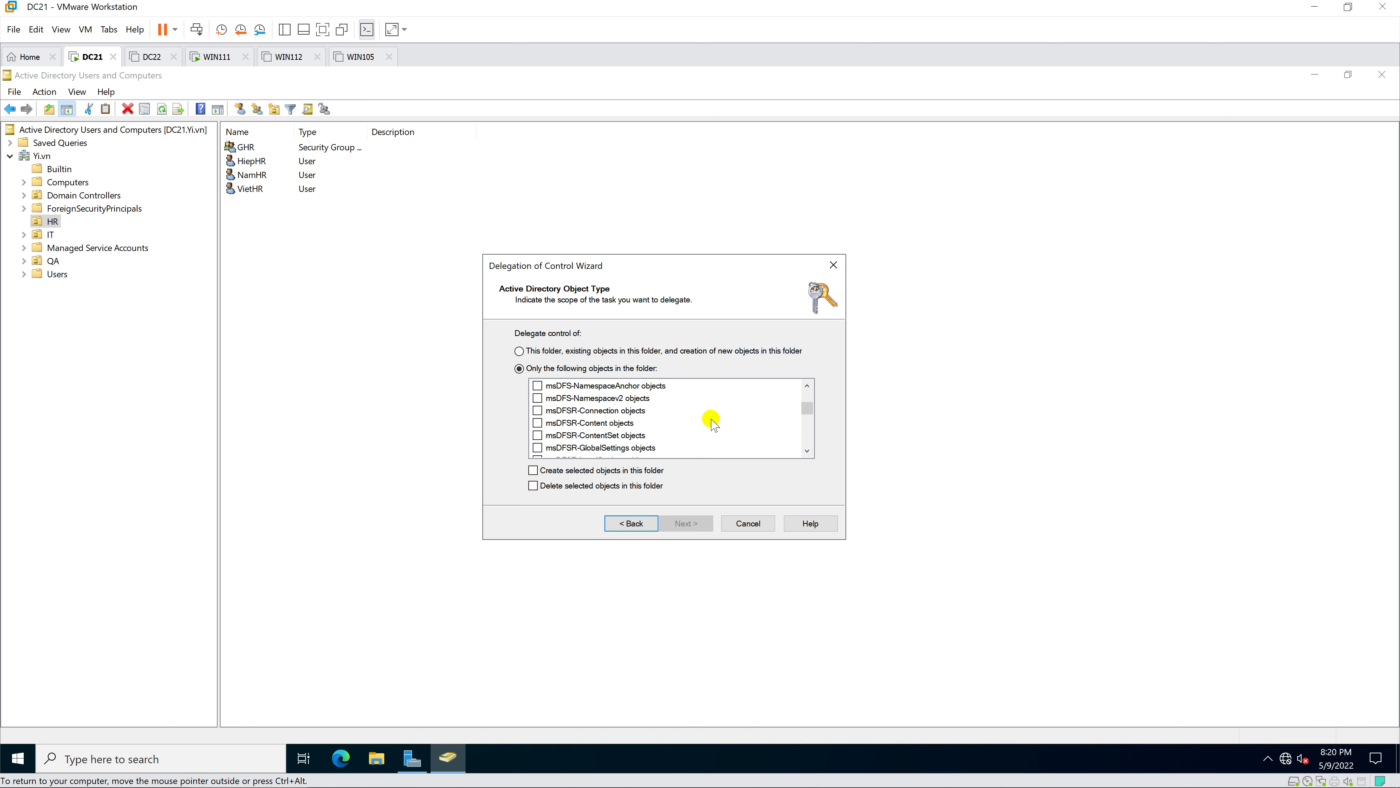
scroll(713, 424, down, 10)
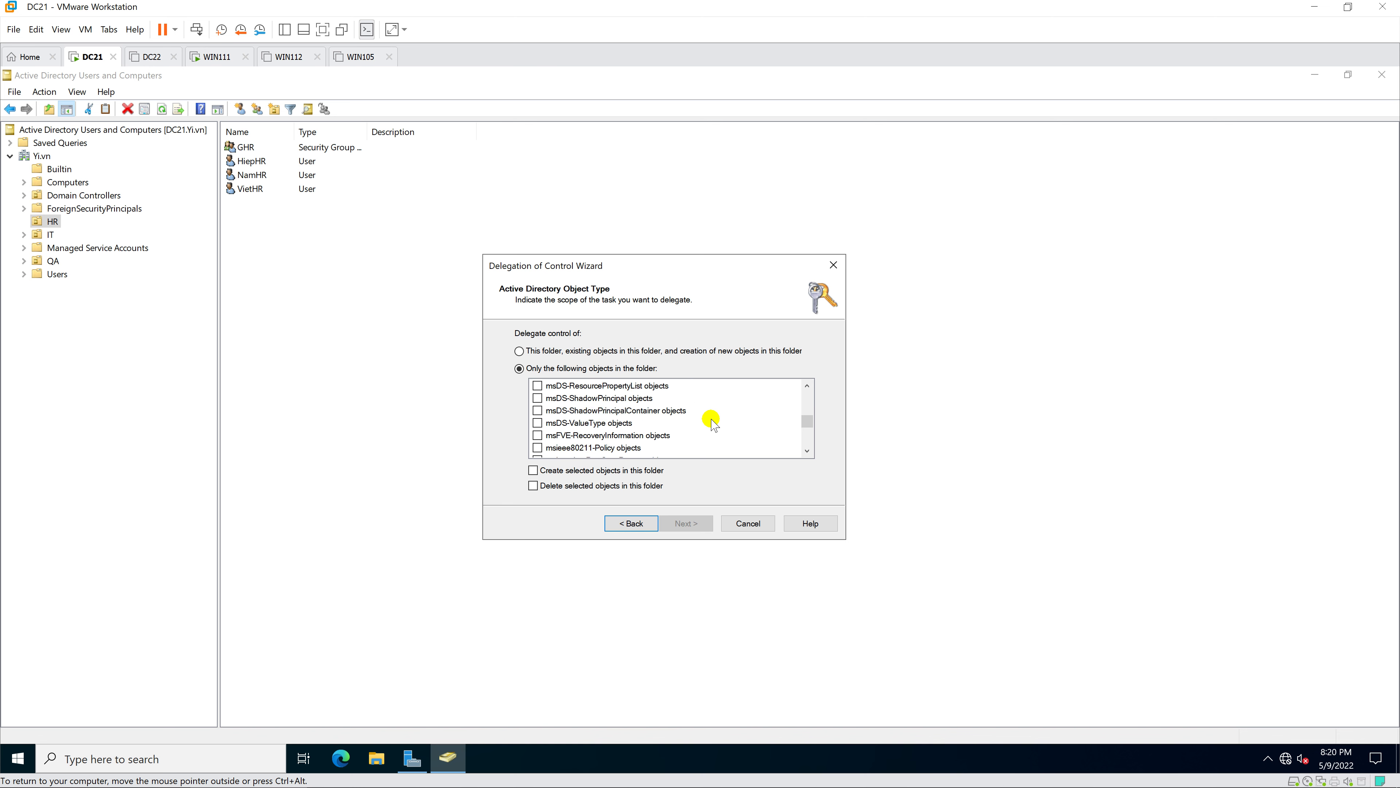
scroll(713, 424, down, 12)
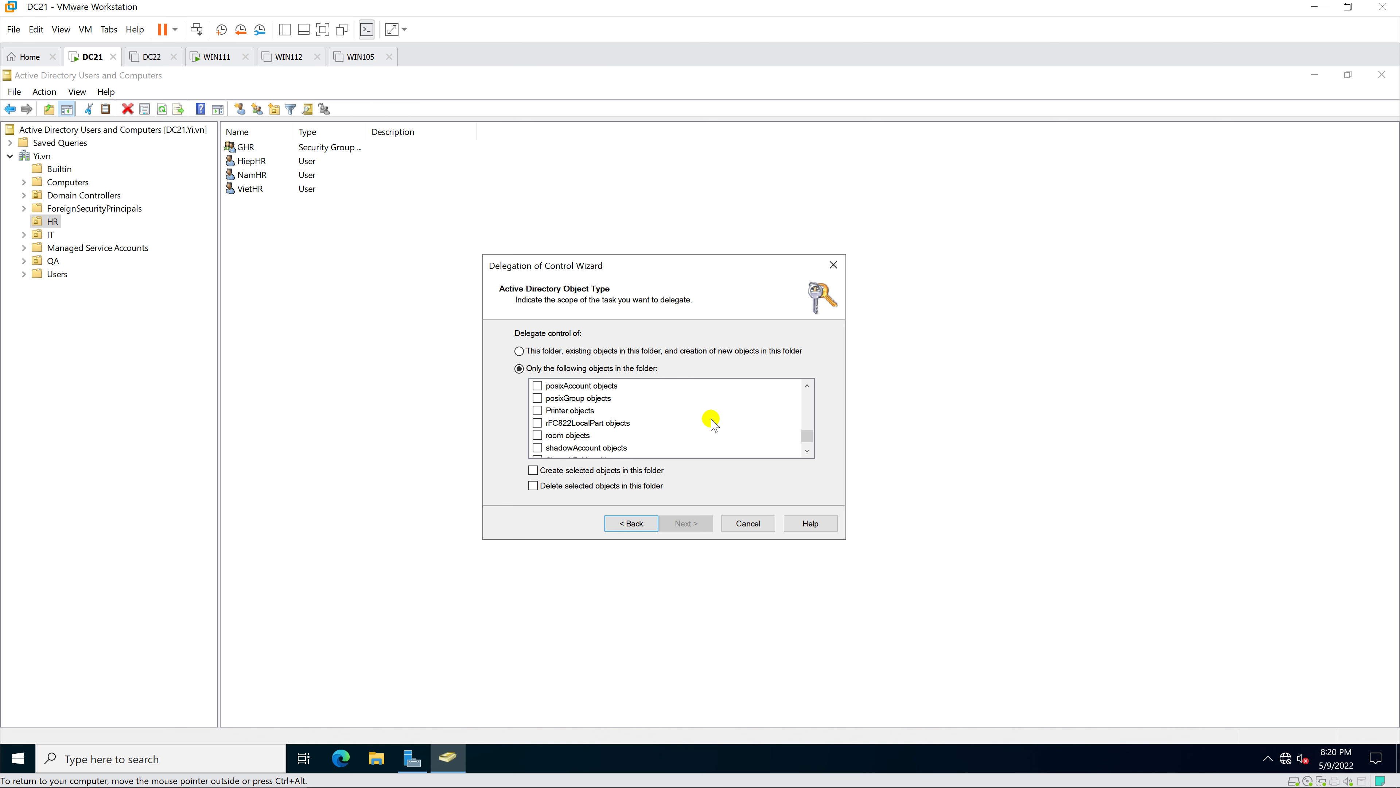
scroll(713, 424, down, 2)
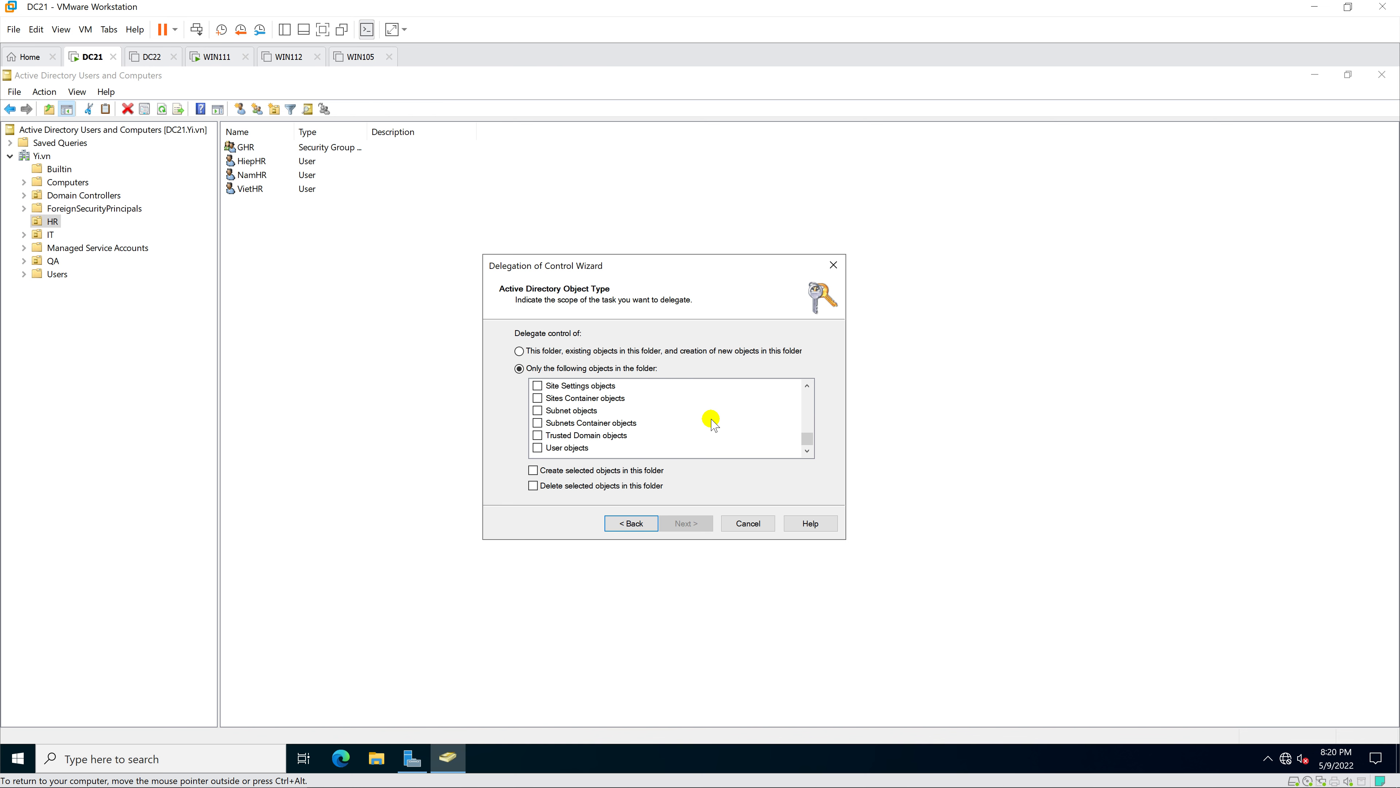
click(538, 448)
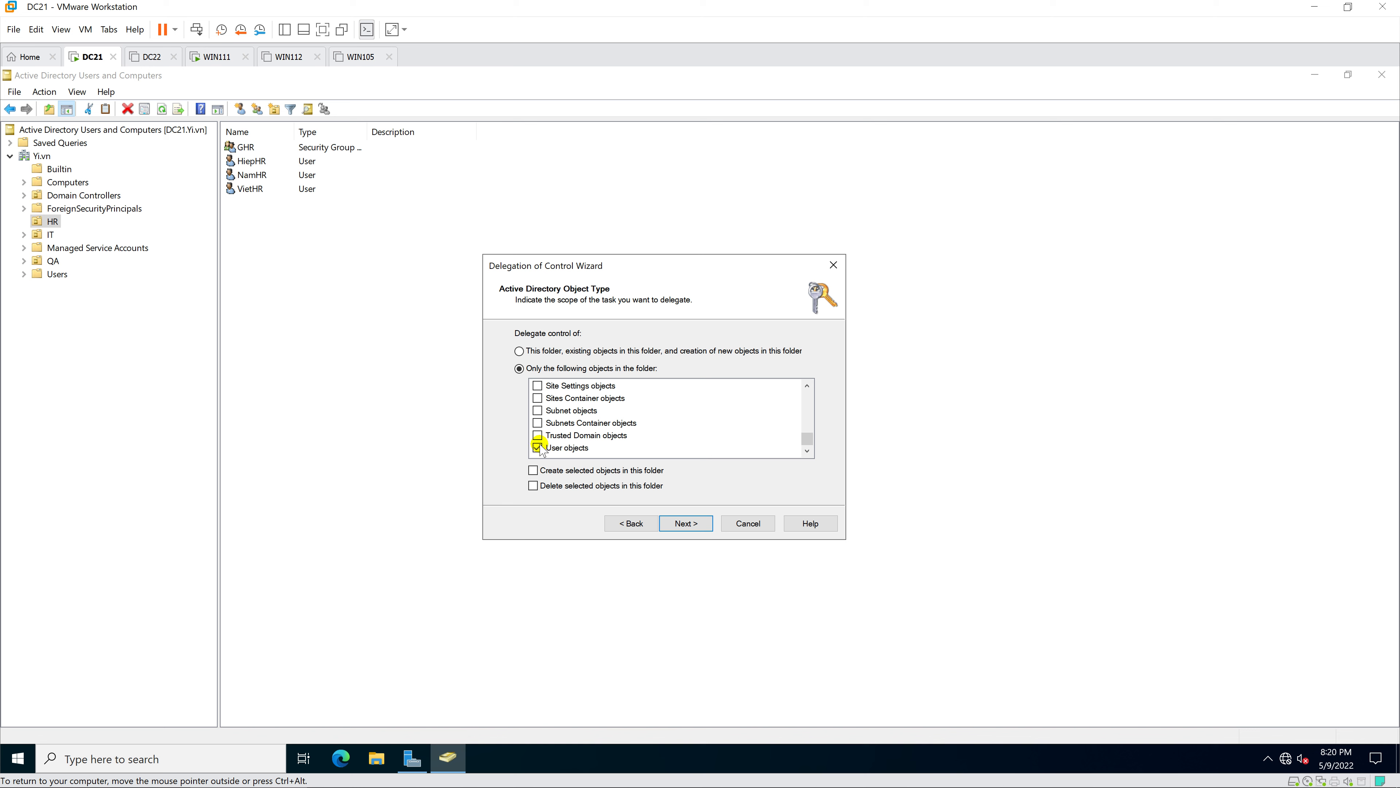
click(687, 524)
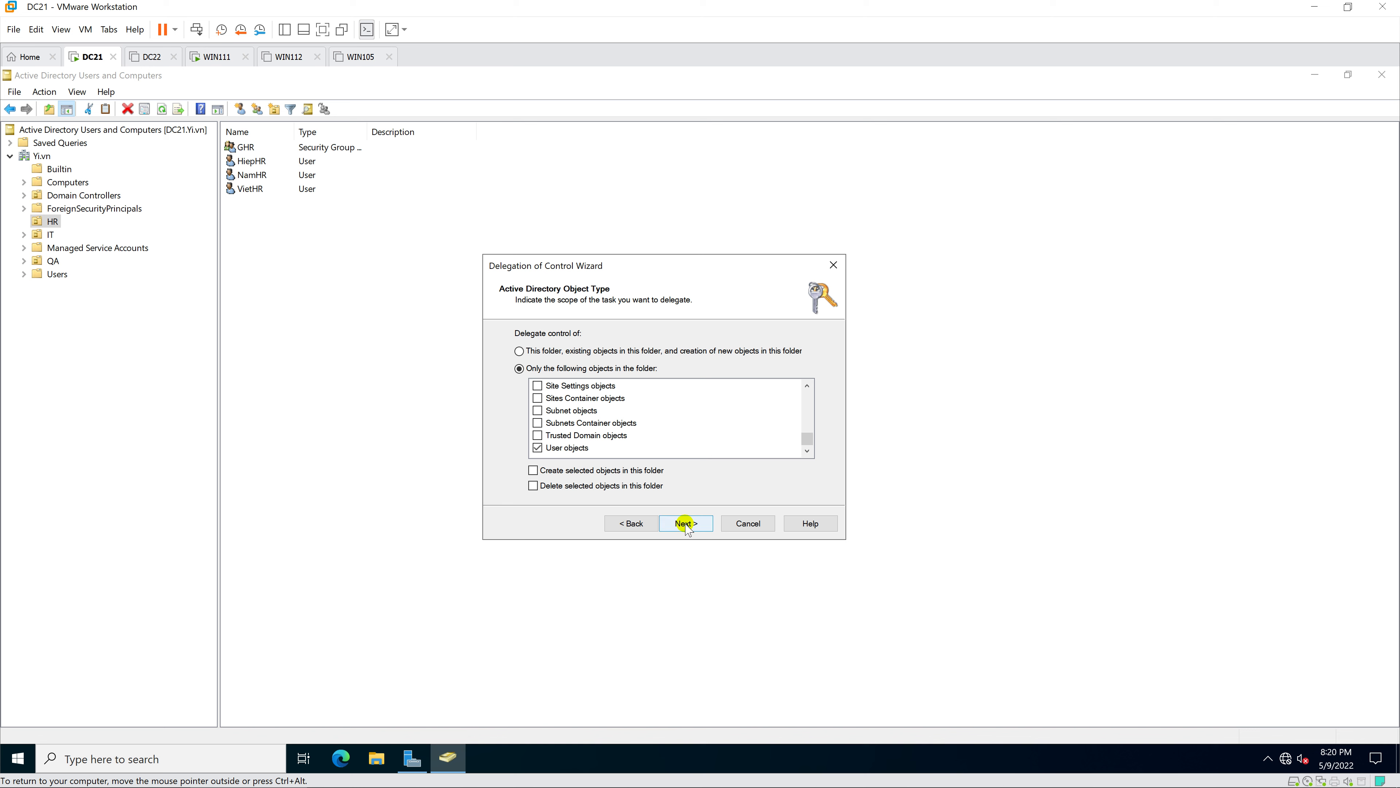
click(519, 352)
click(520, 351)
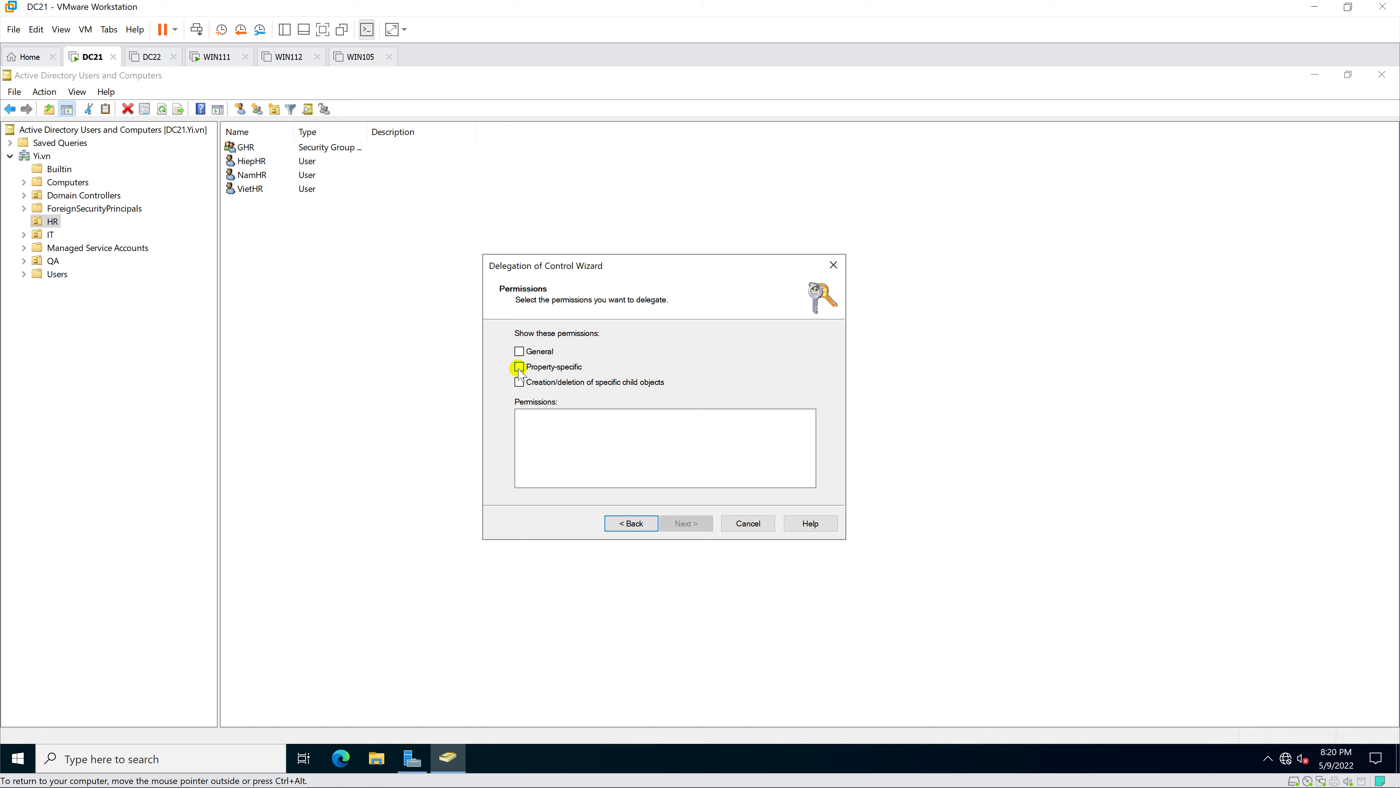
- Grant the property-specific Read lockoutTime and Write lockoutTime permissions and finish the wizard
click(519, 367)
click(643, 449)
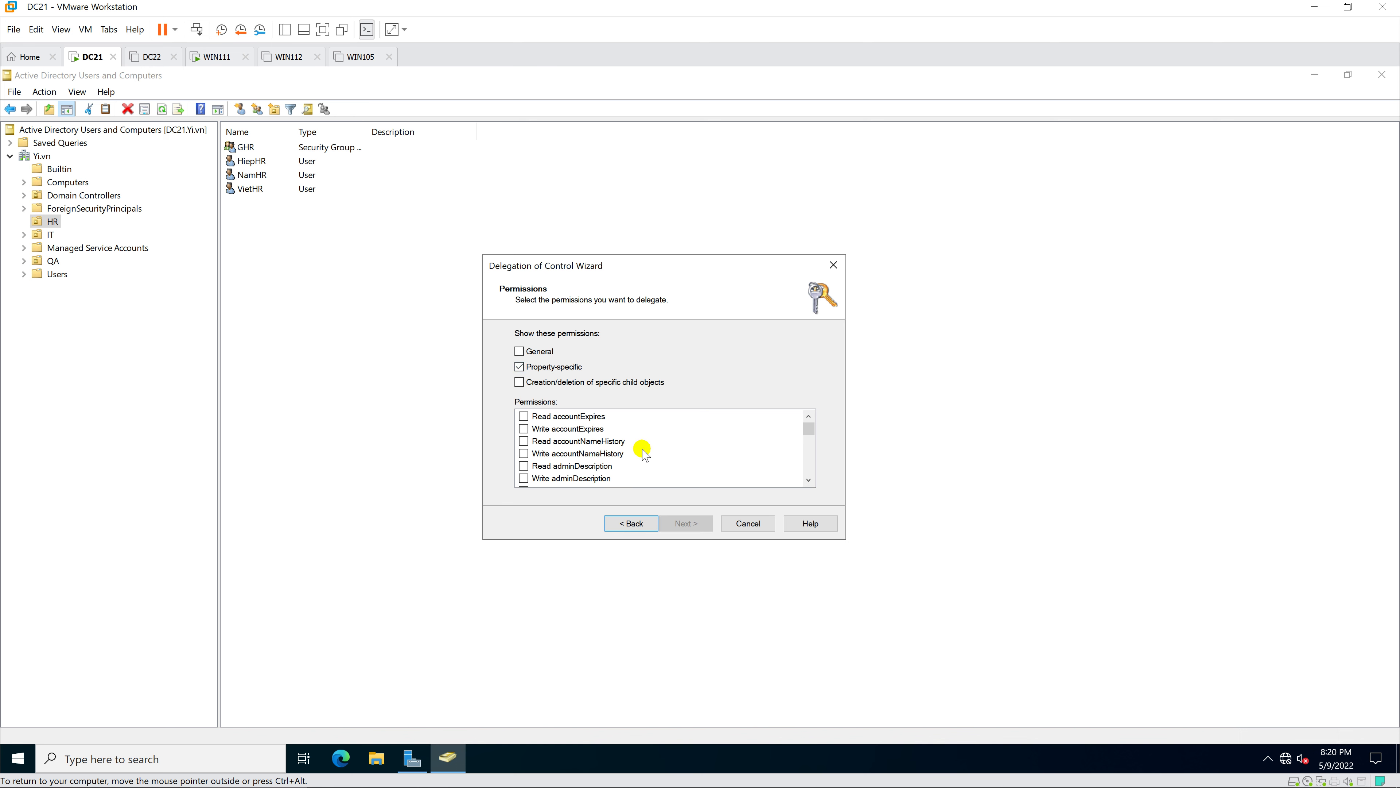
scroll(645, 454, down, 5)
scroll(645, 454, down, 5)
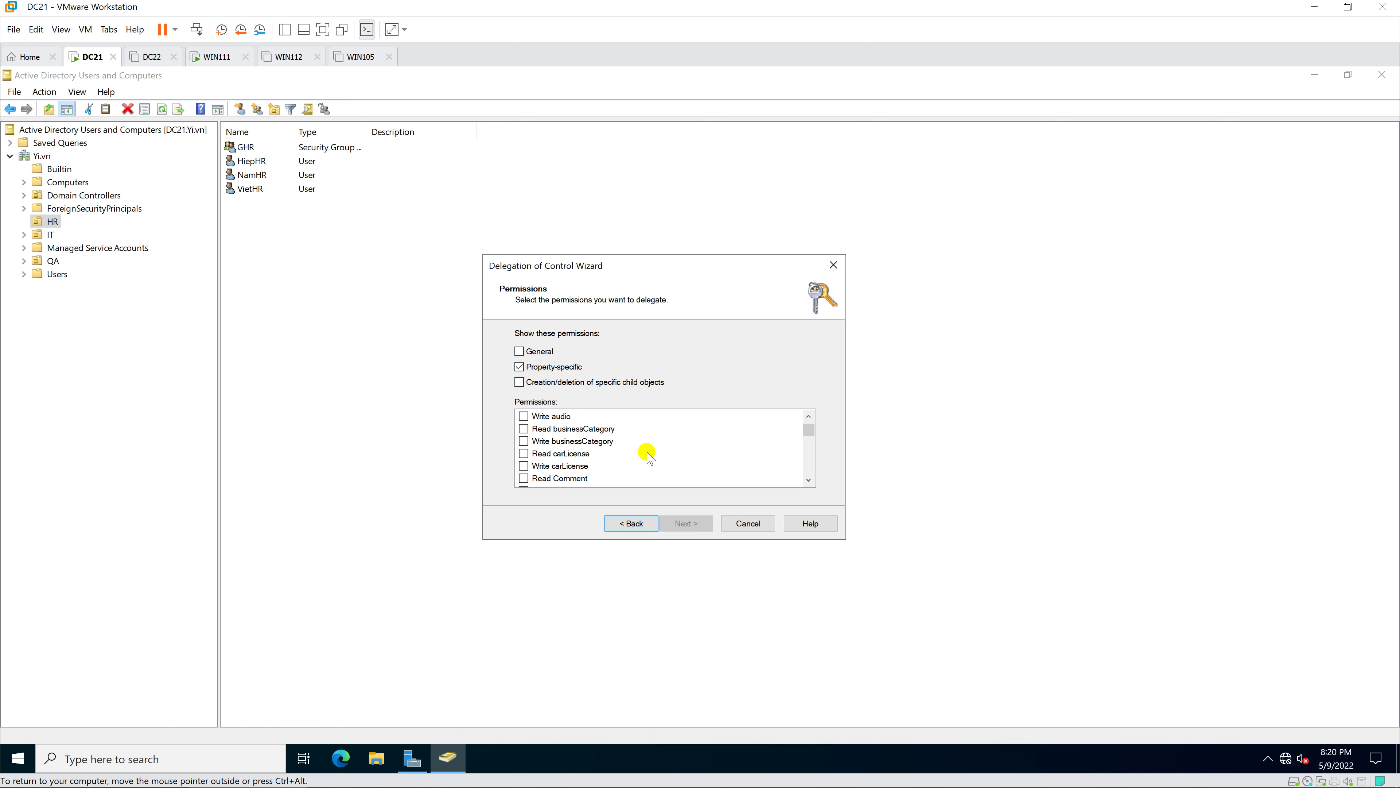
scroll(649, 454, down, 10)
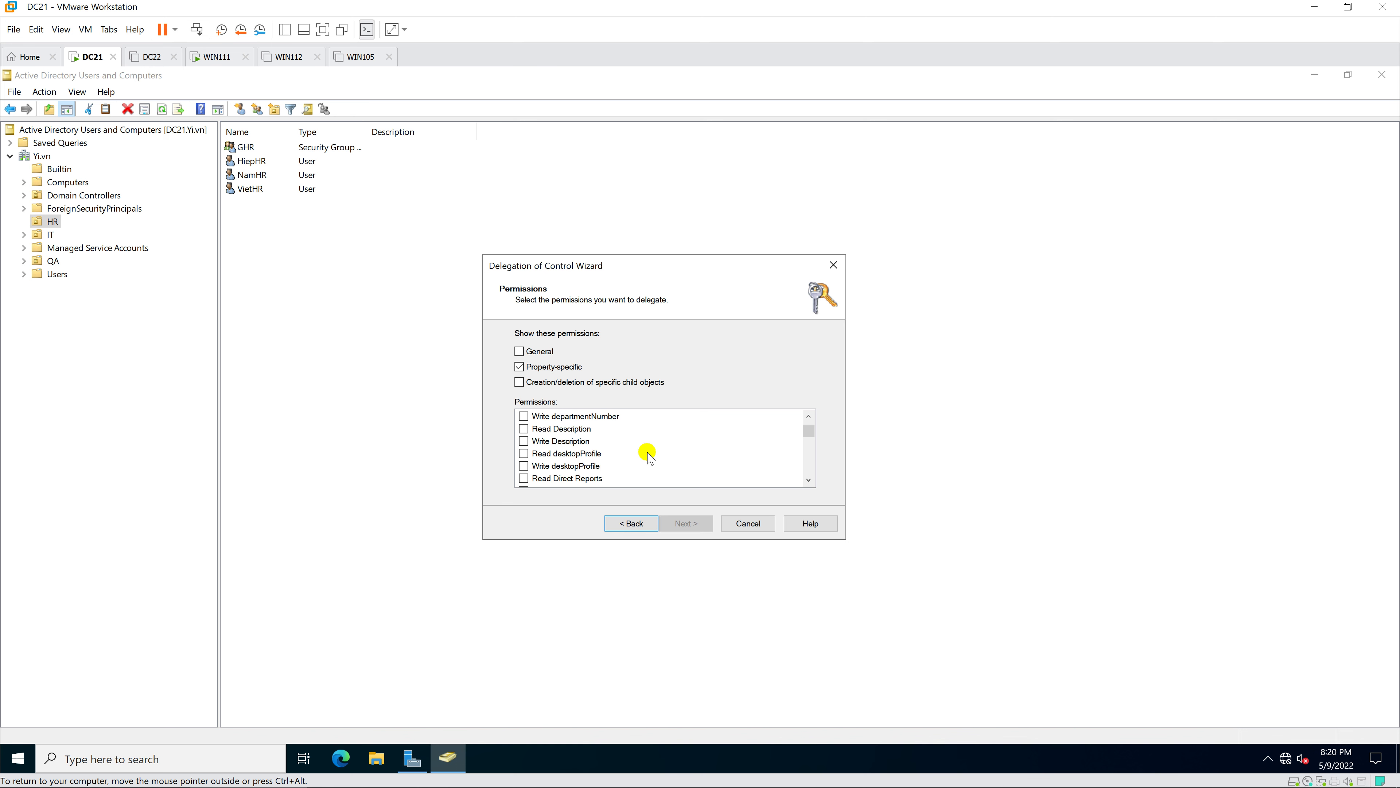
scroll(648, 455, down, 10)
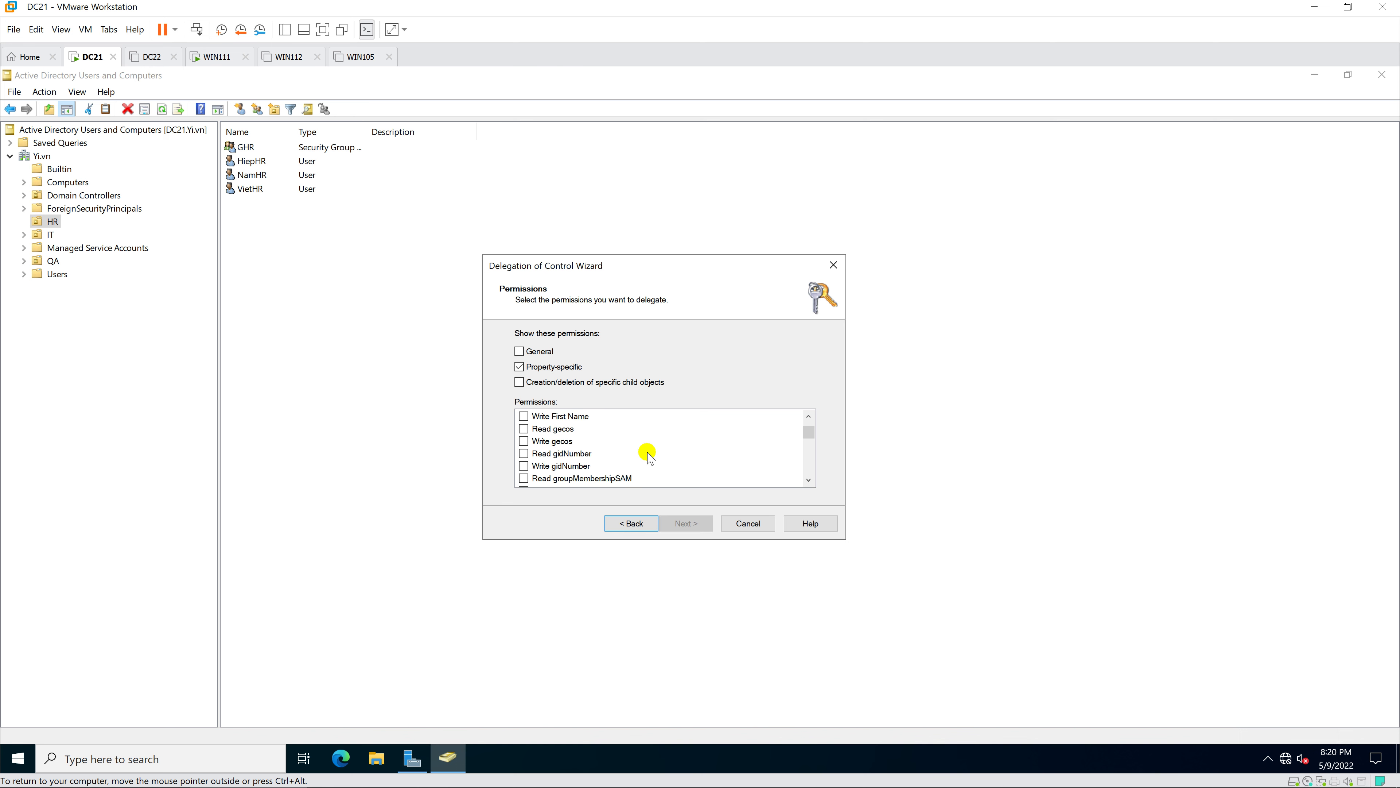
scroll(649, 455, down, 1)
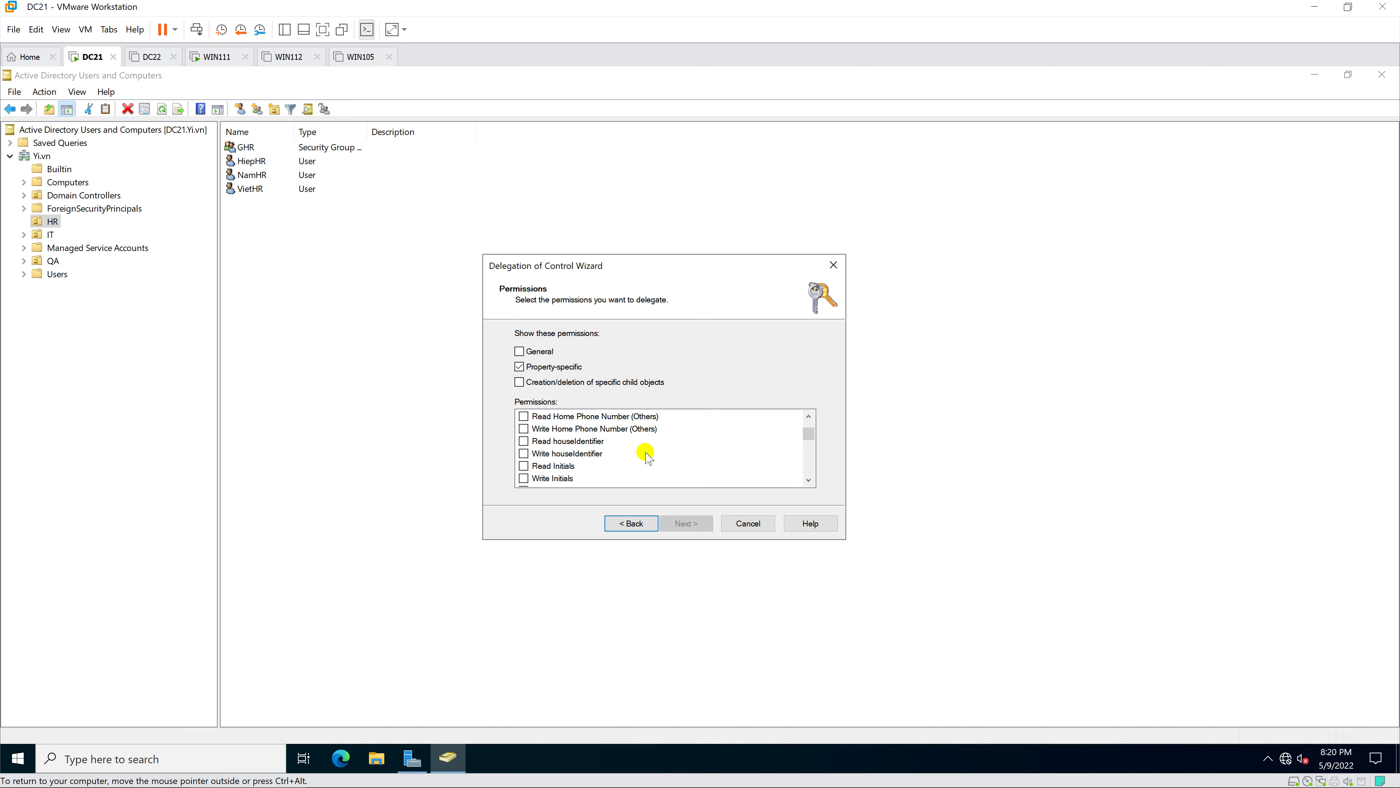
scroll(648, 456, down, 5)
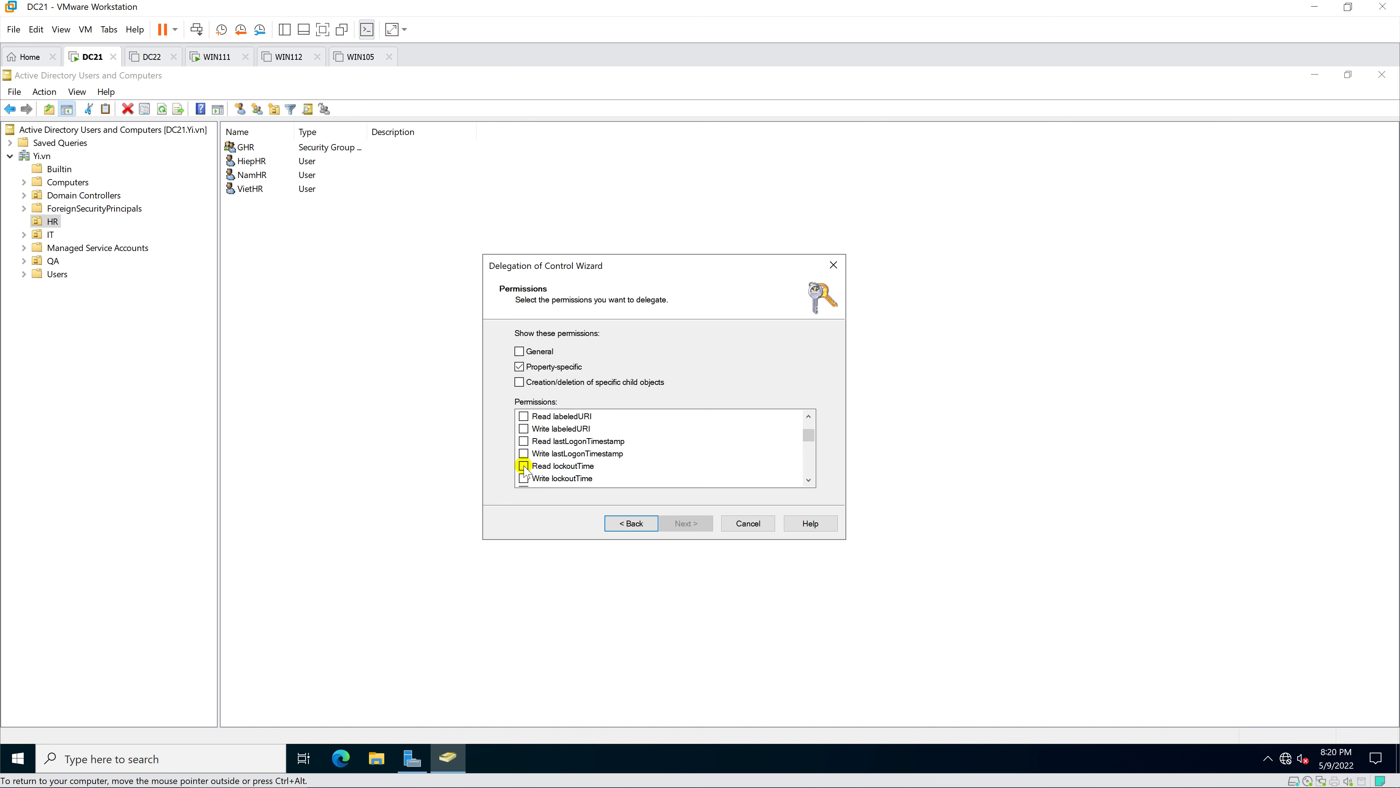
click(524, 465)
click(524, 478)
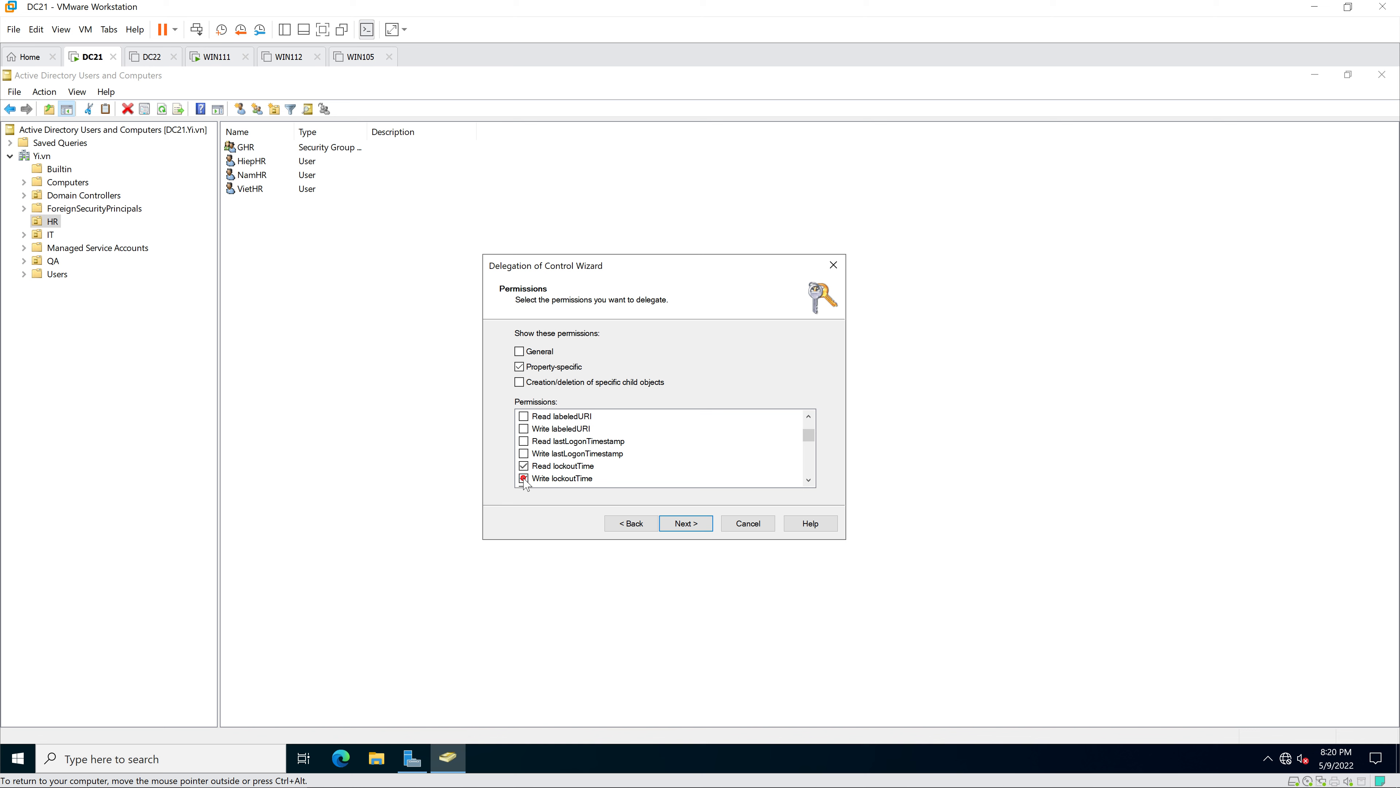
click(696, 527)
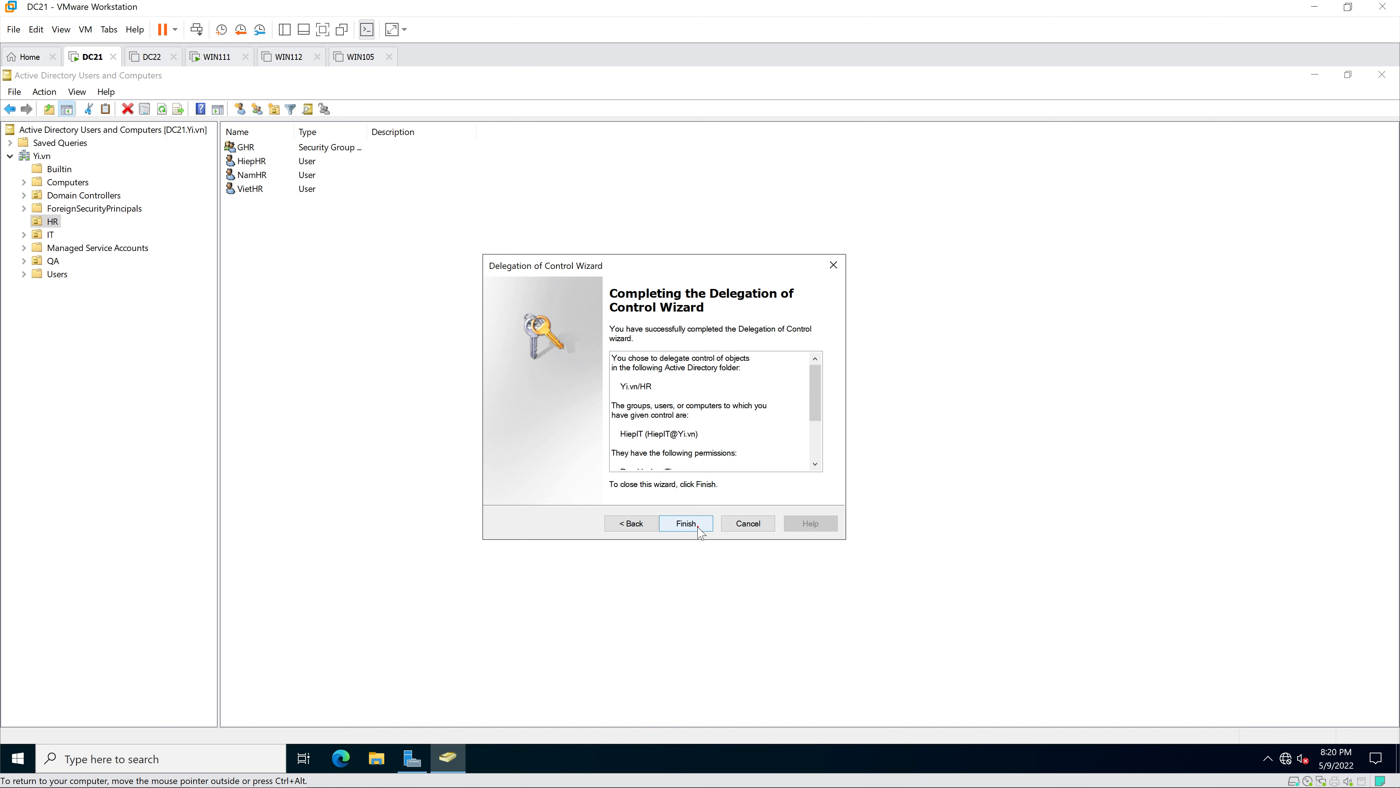
click(697, 525)
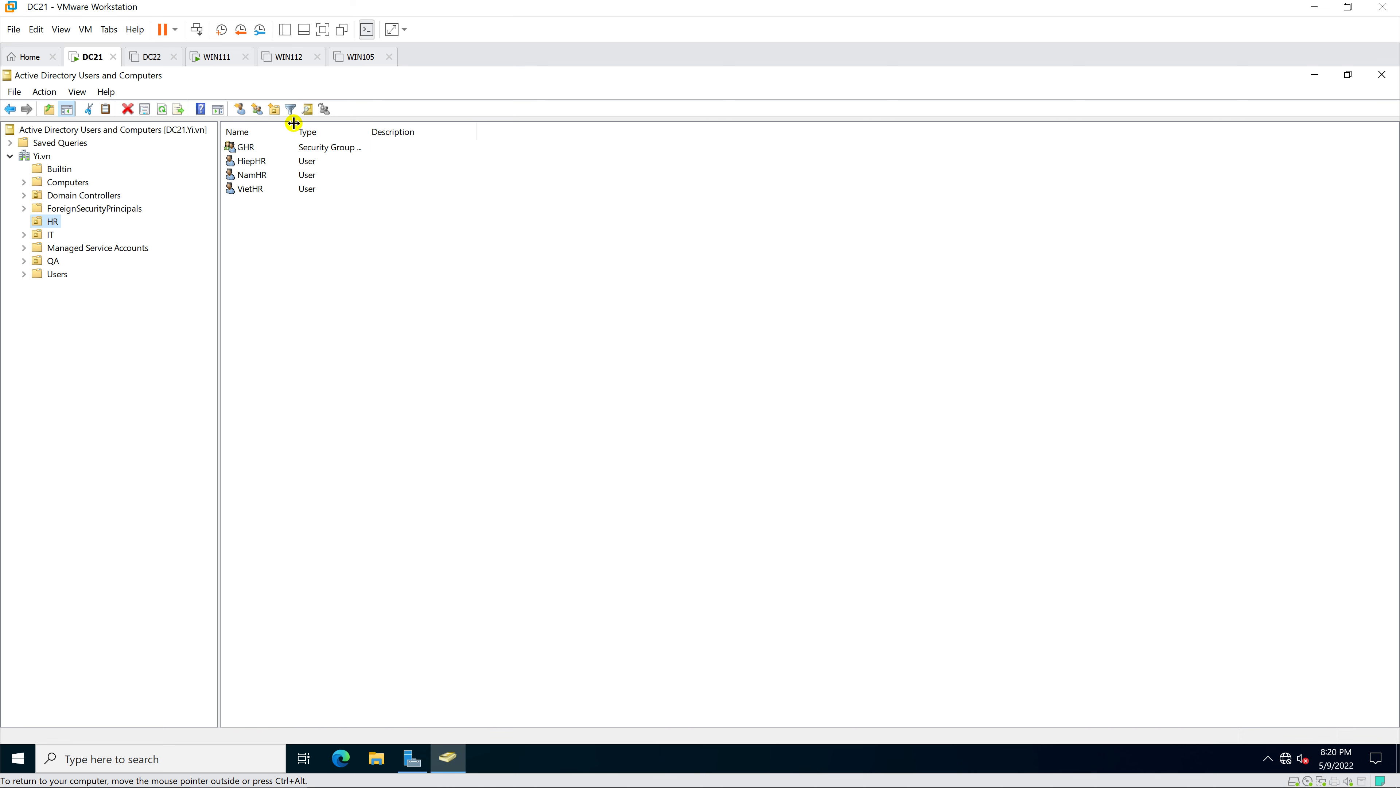
- Sign in to the WIN111 virtual machine with the IT user's password
click(217, 57)
click(666, 375)
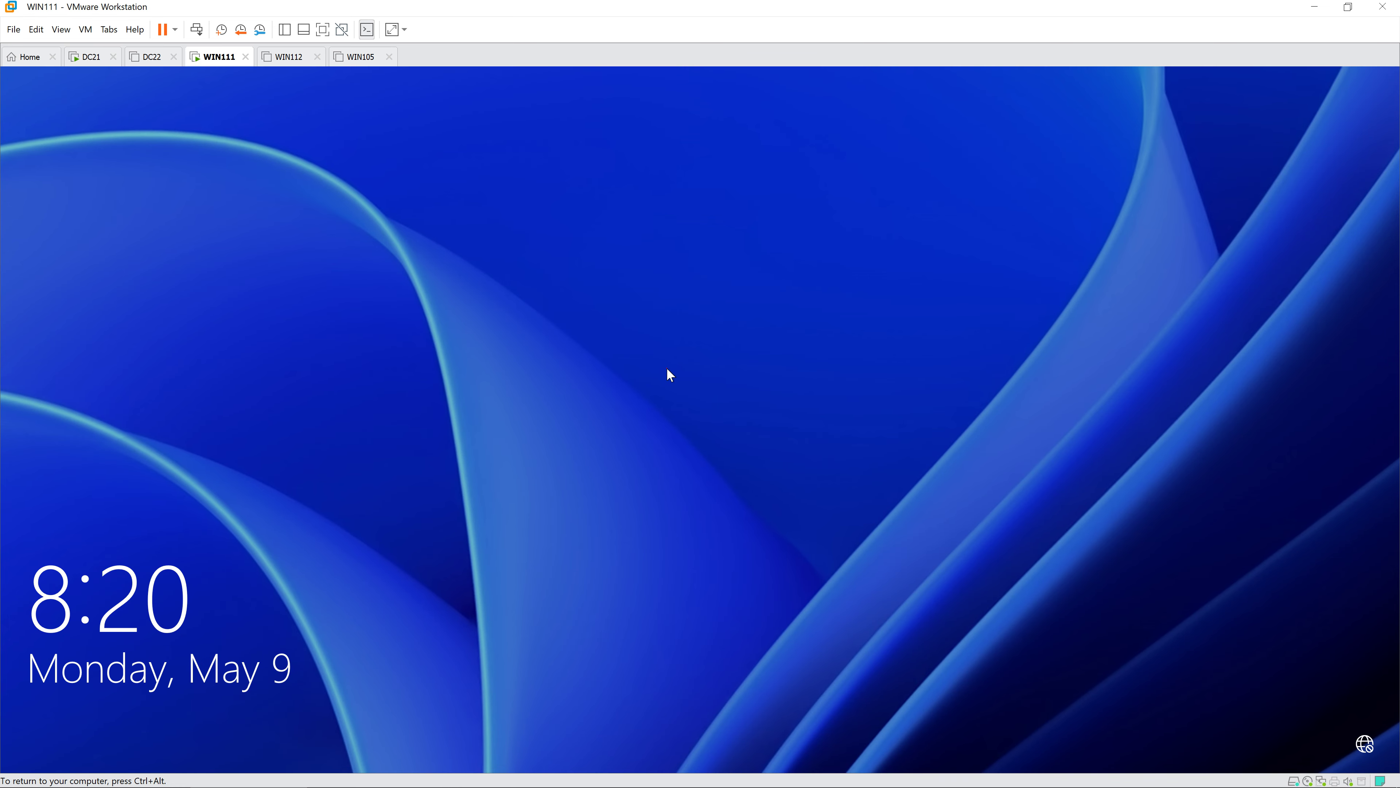
text(•••••••)
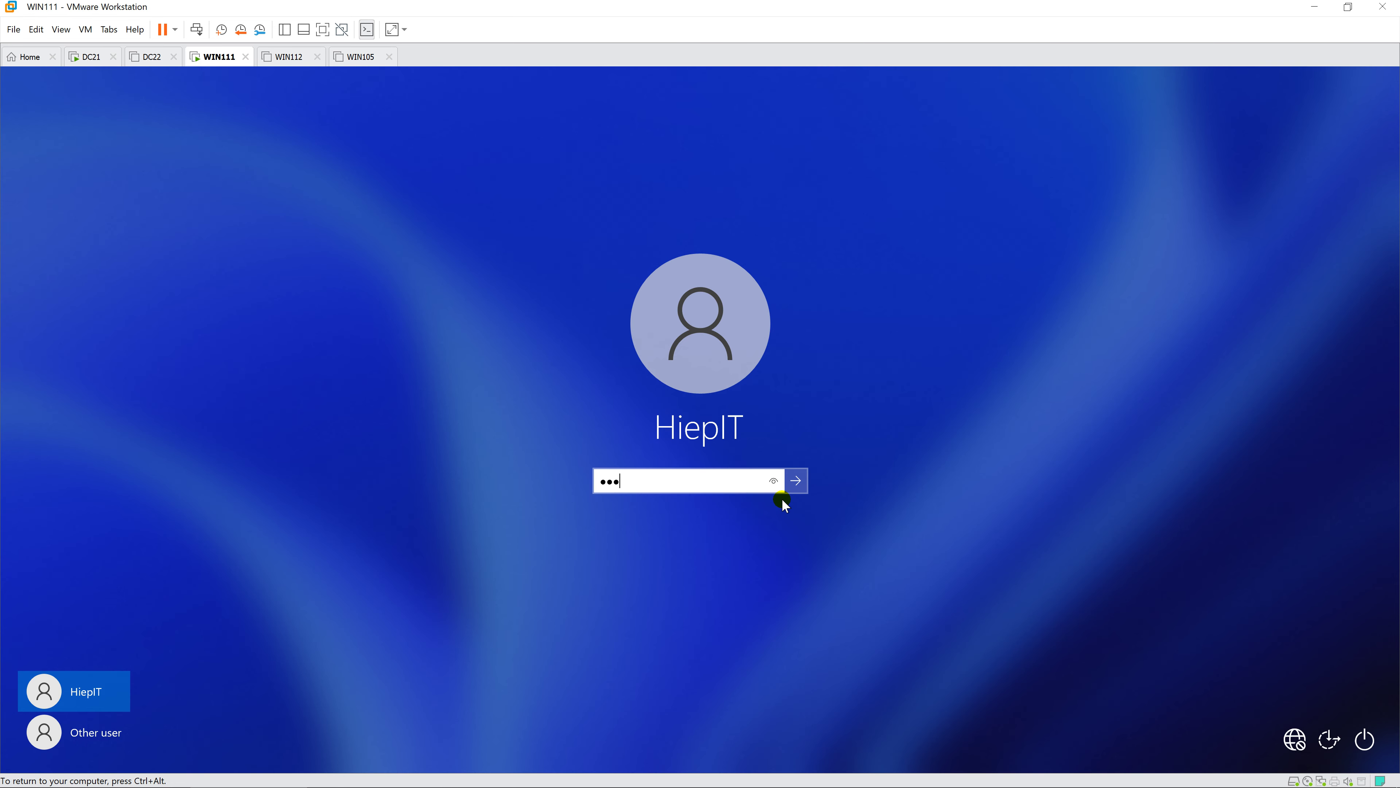
key(Return)
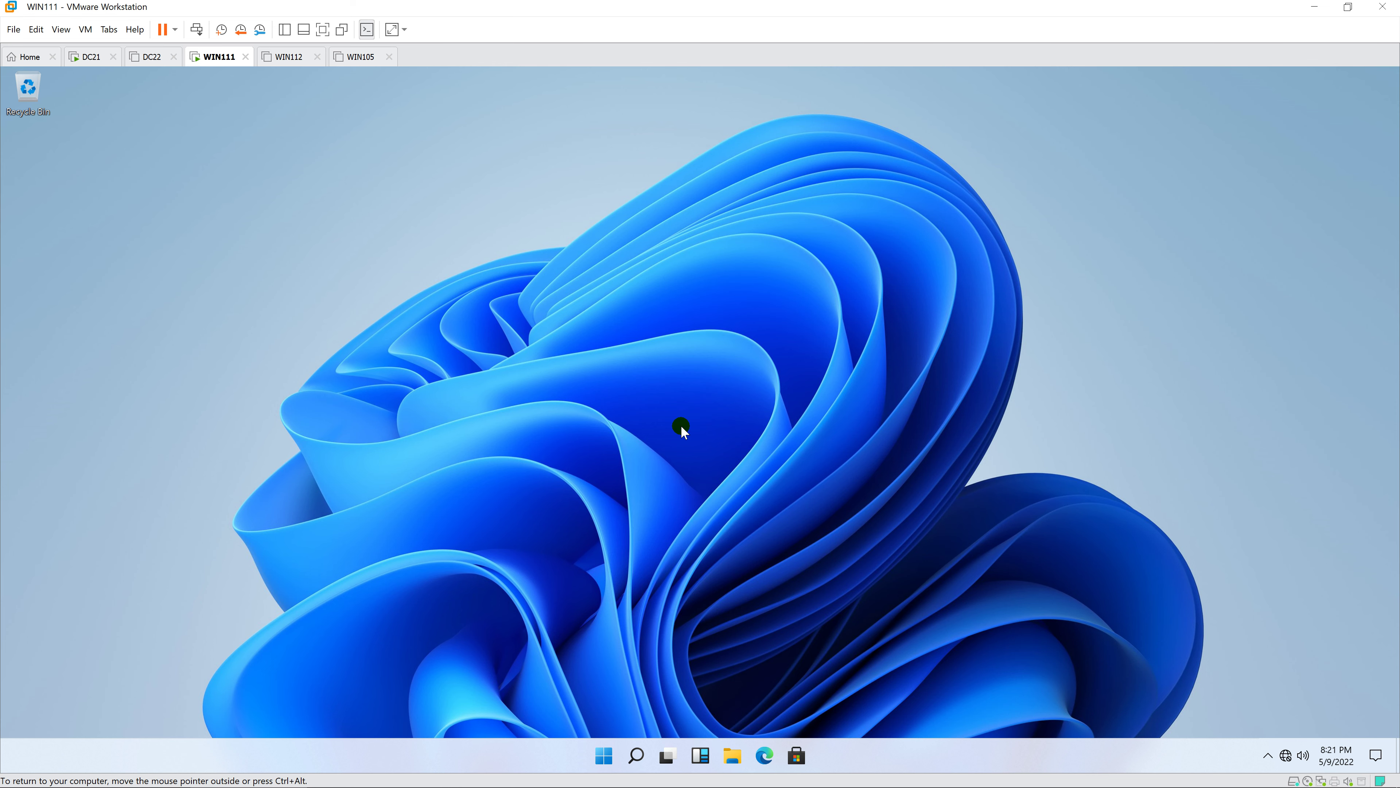
- Launch Remote Desktop Connection by searching 'rem' in Start
key(super)
text(rem)
key(Return)
- Connect to DC21 using the IT admin account's password
text(DC21)
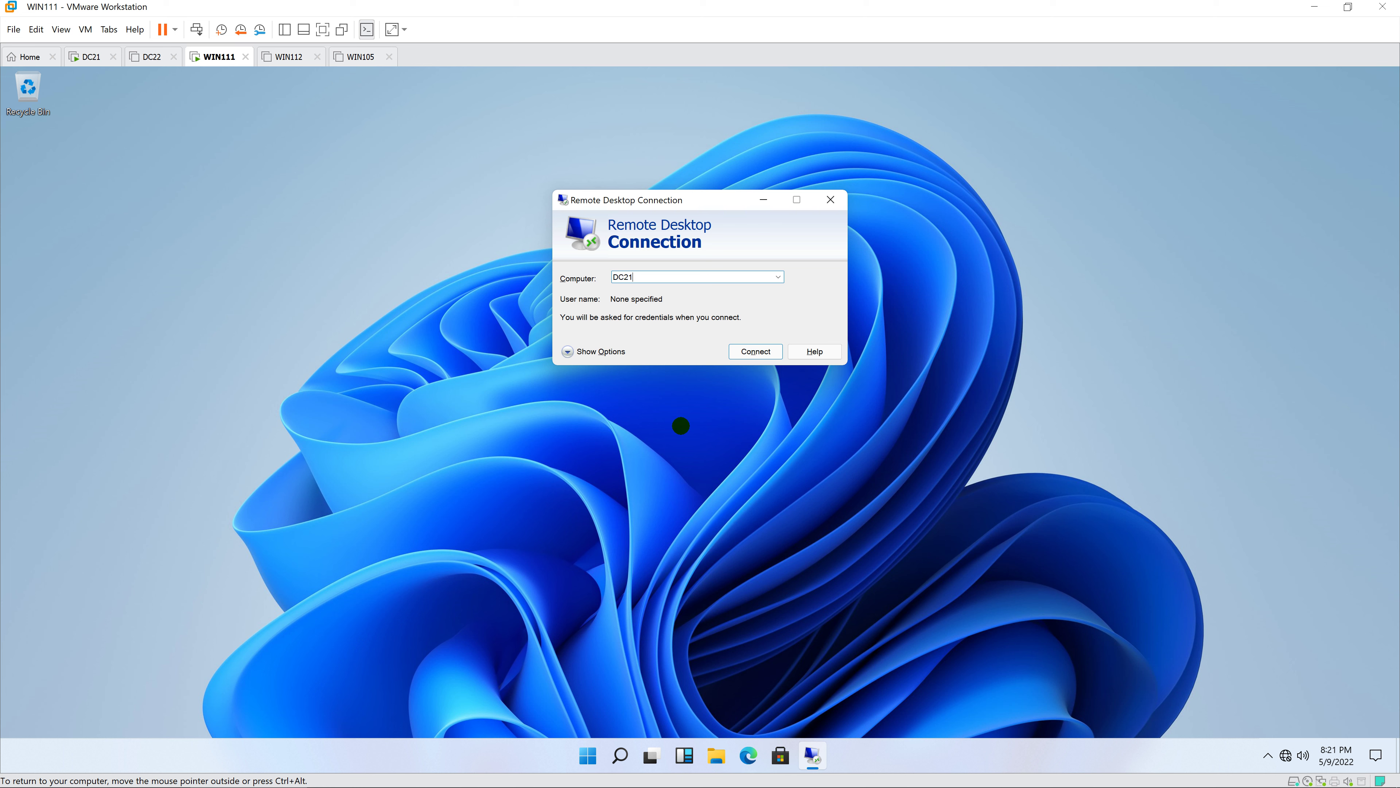
key(Return)
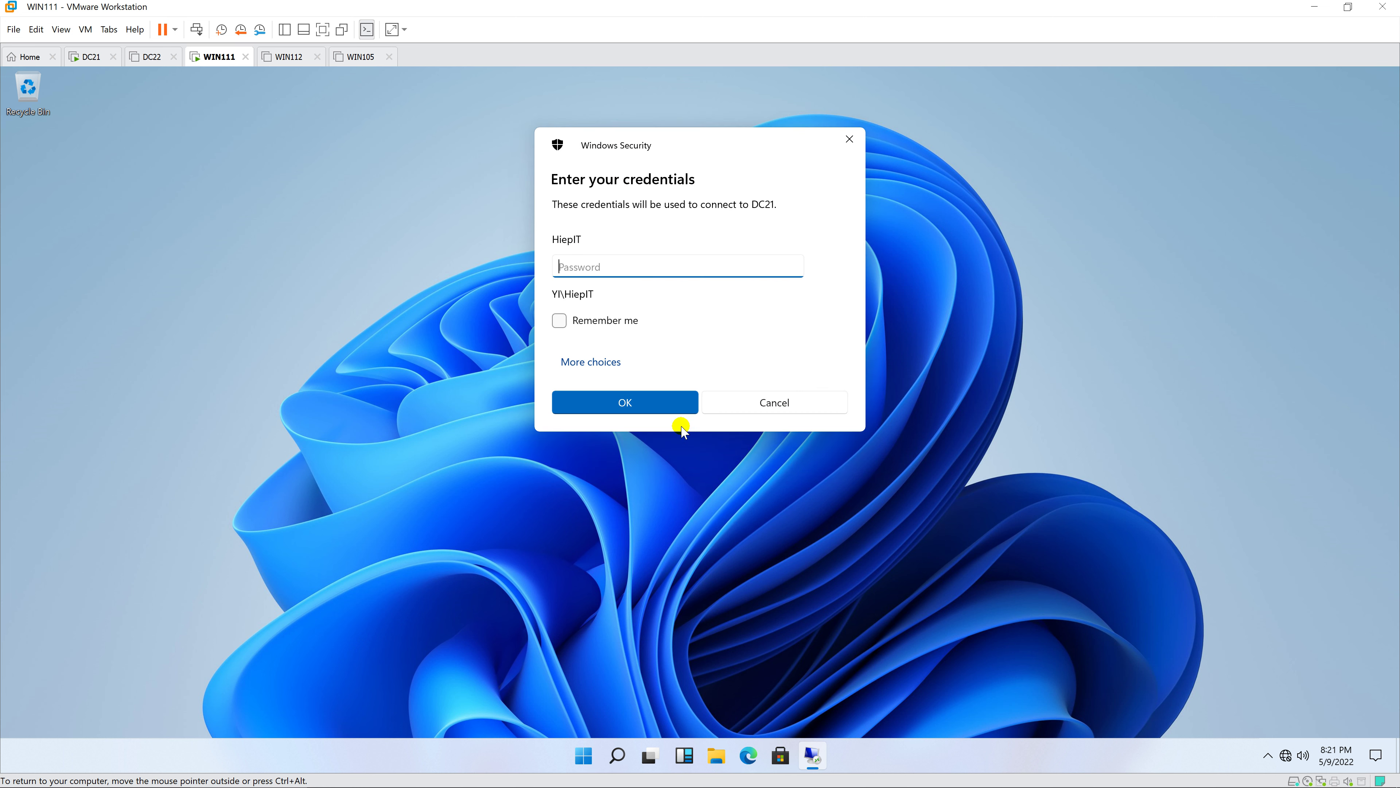
text(•••••••)
click(642, 407)
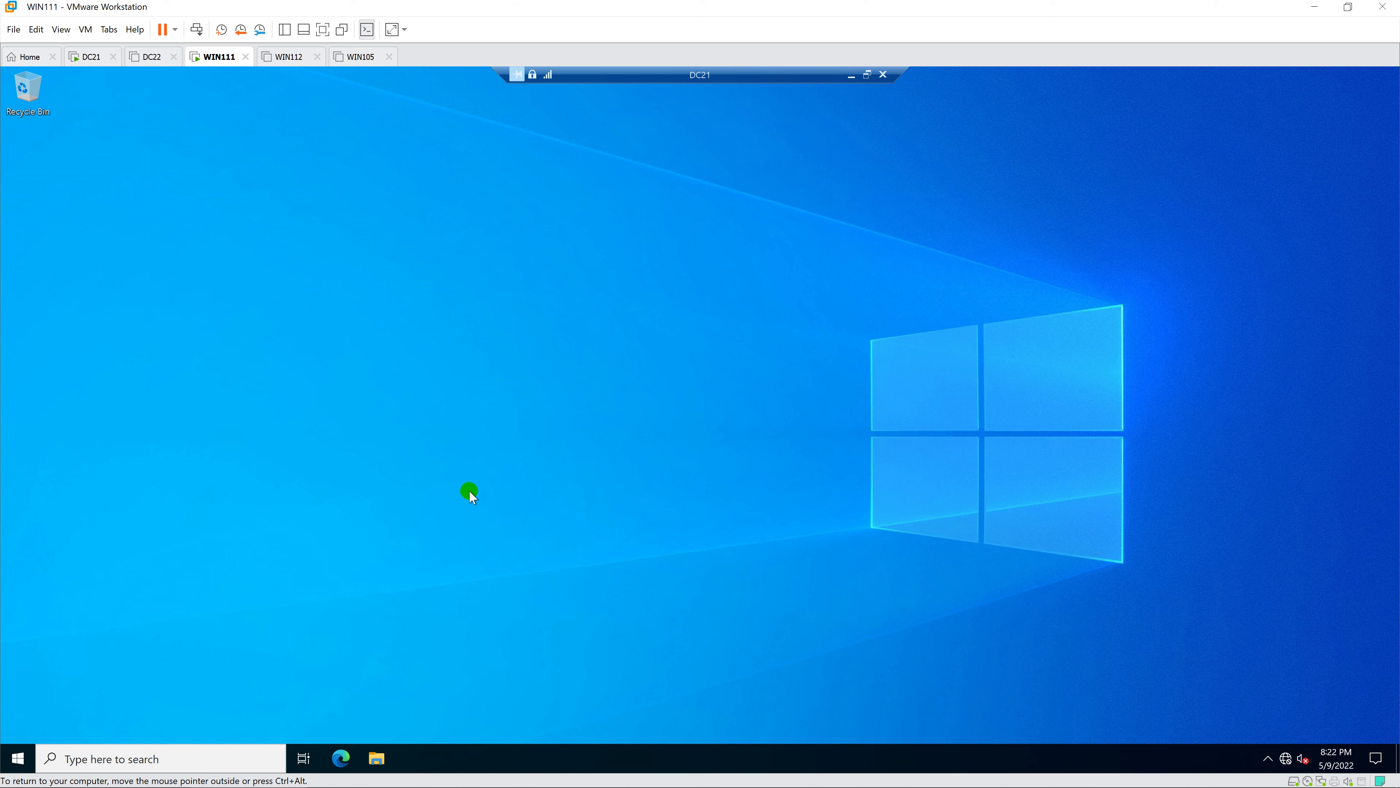
- Run Server Manager as administrator, entering the admin account's user name and password at UAC
click(18, 758)
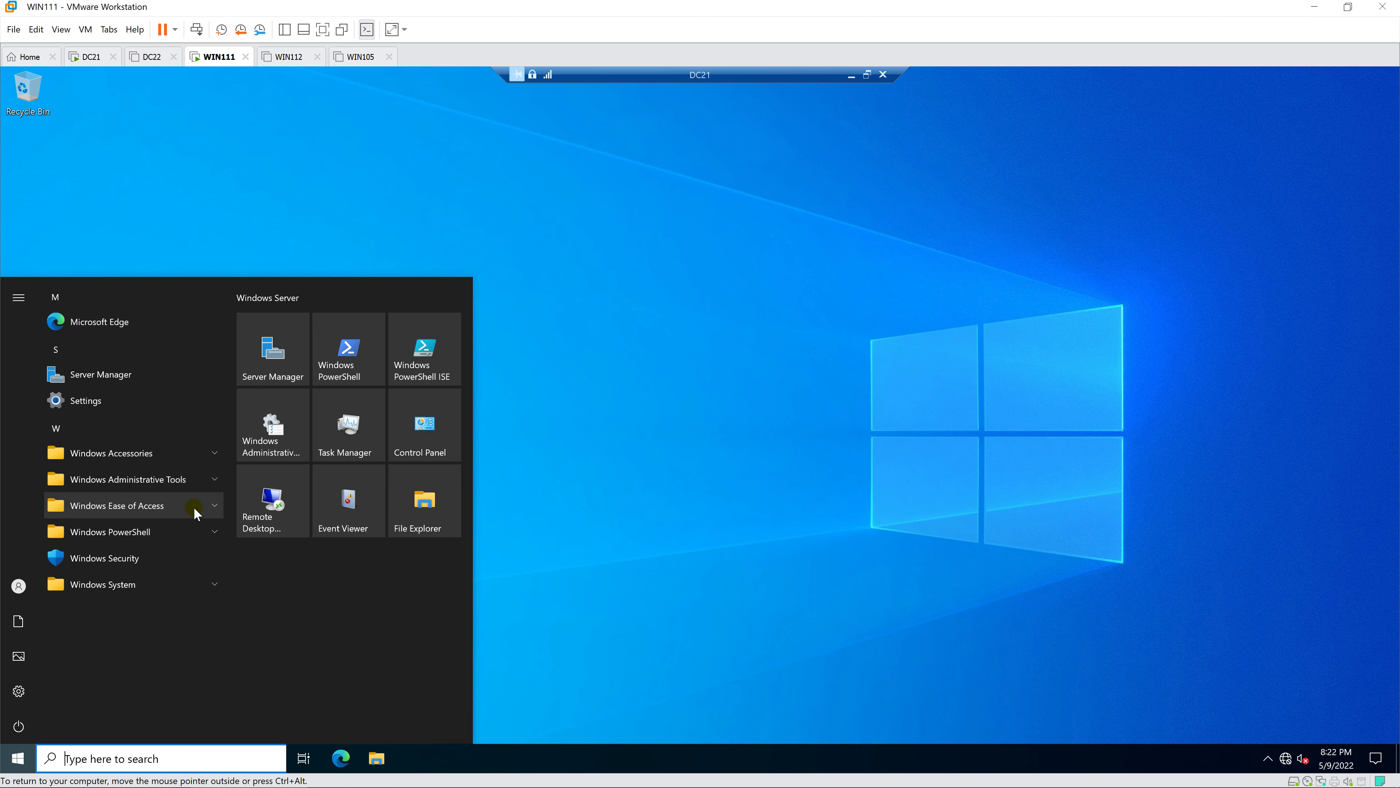
click(274, 363)
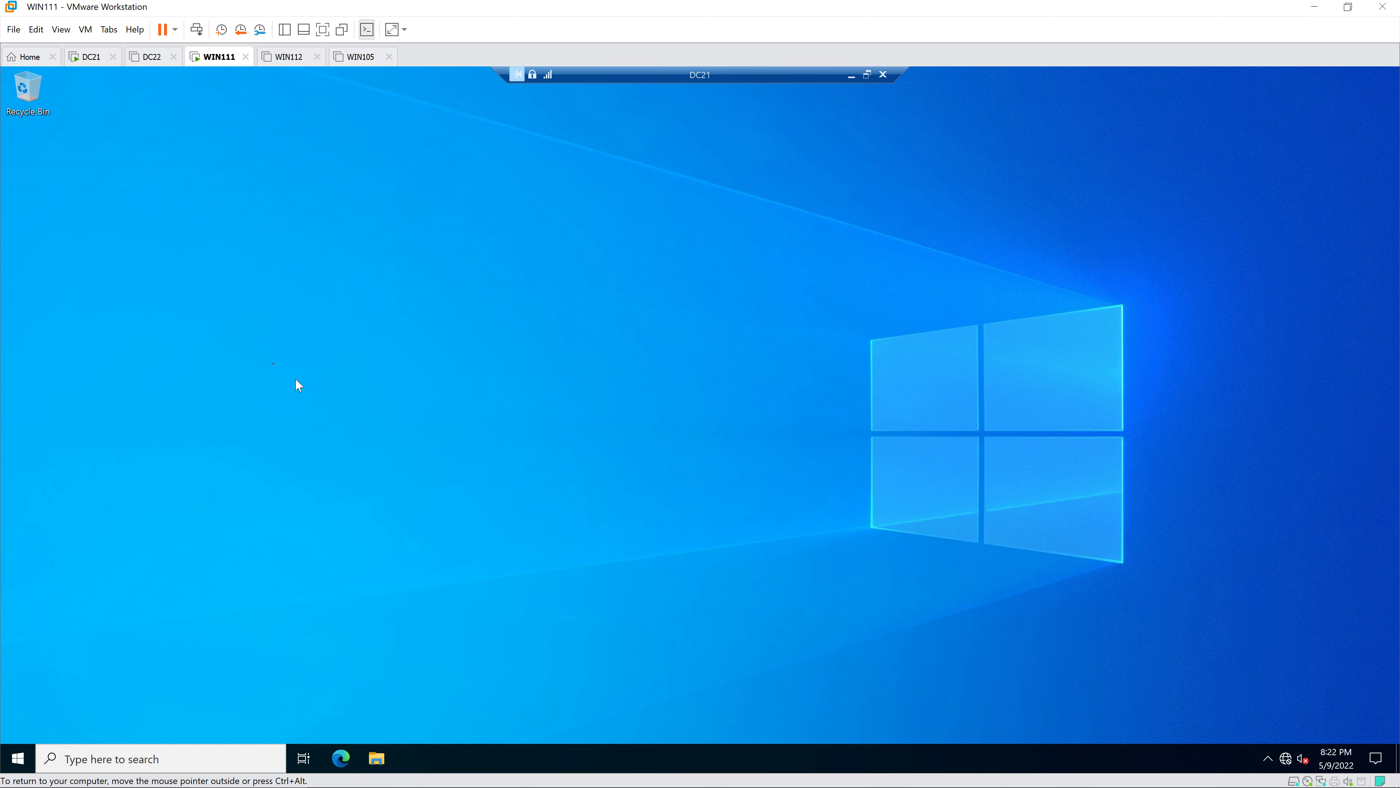
text(hiepit)
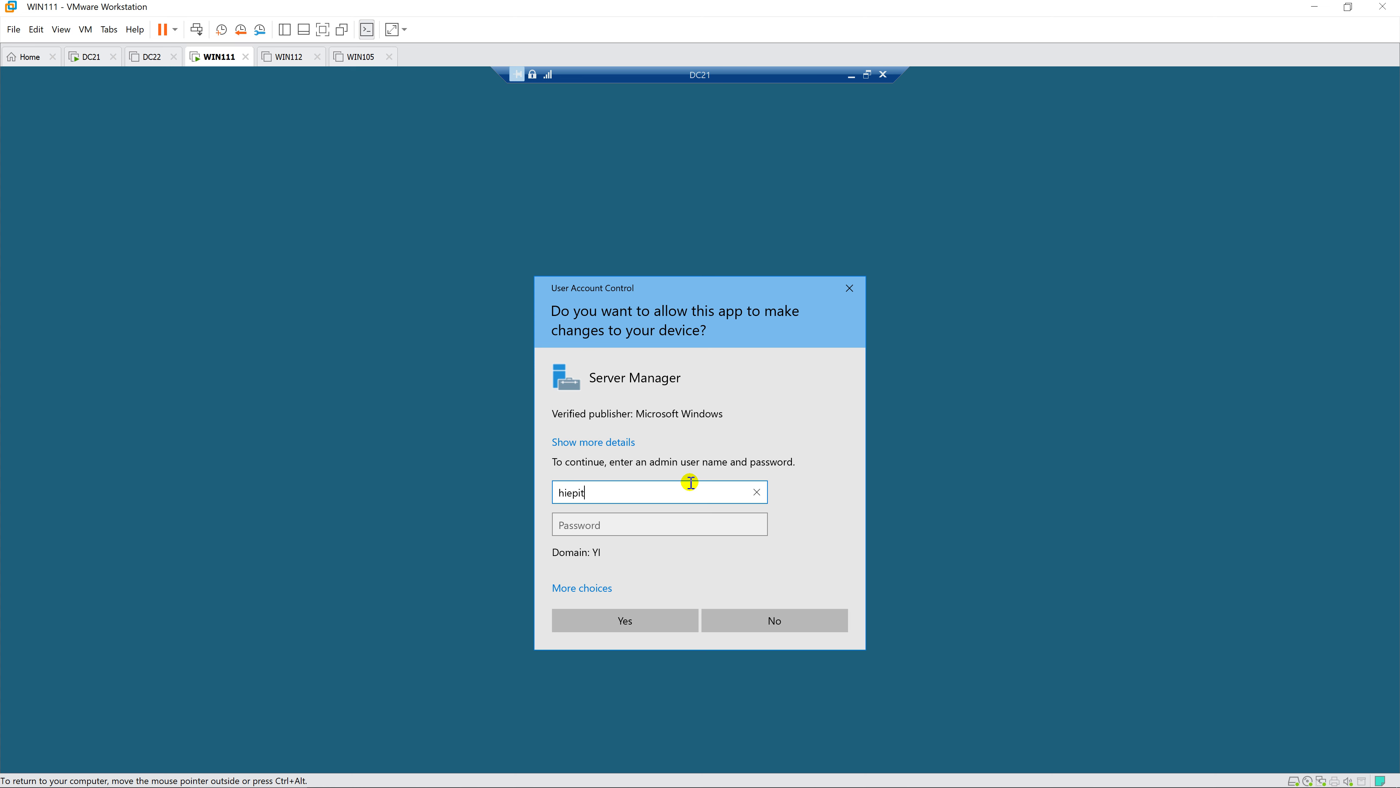
key(Tab)
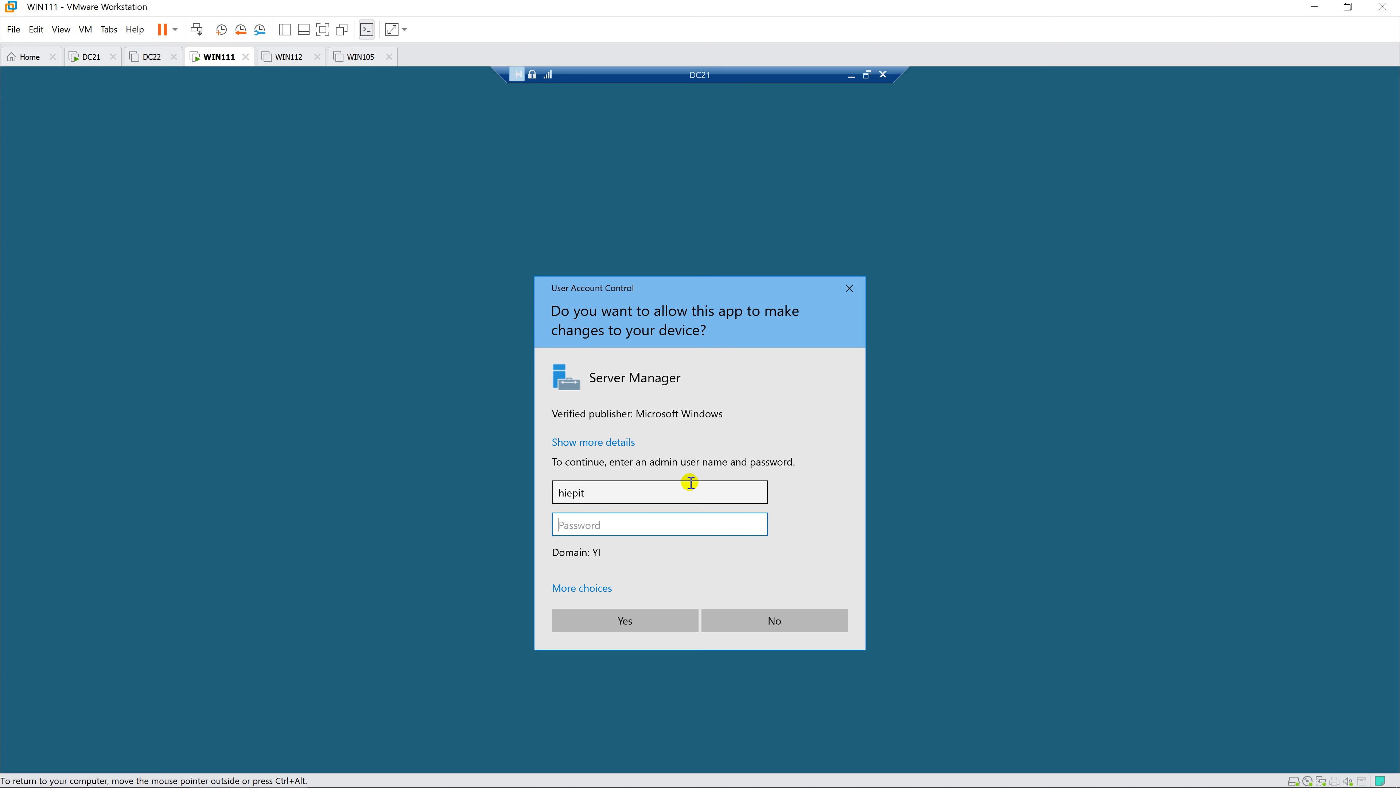
text(••)
click(635, 623)
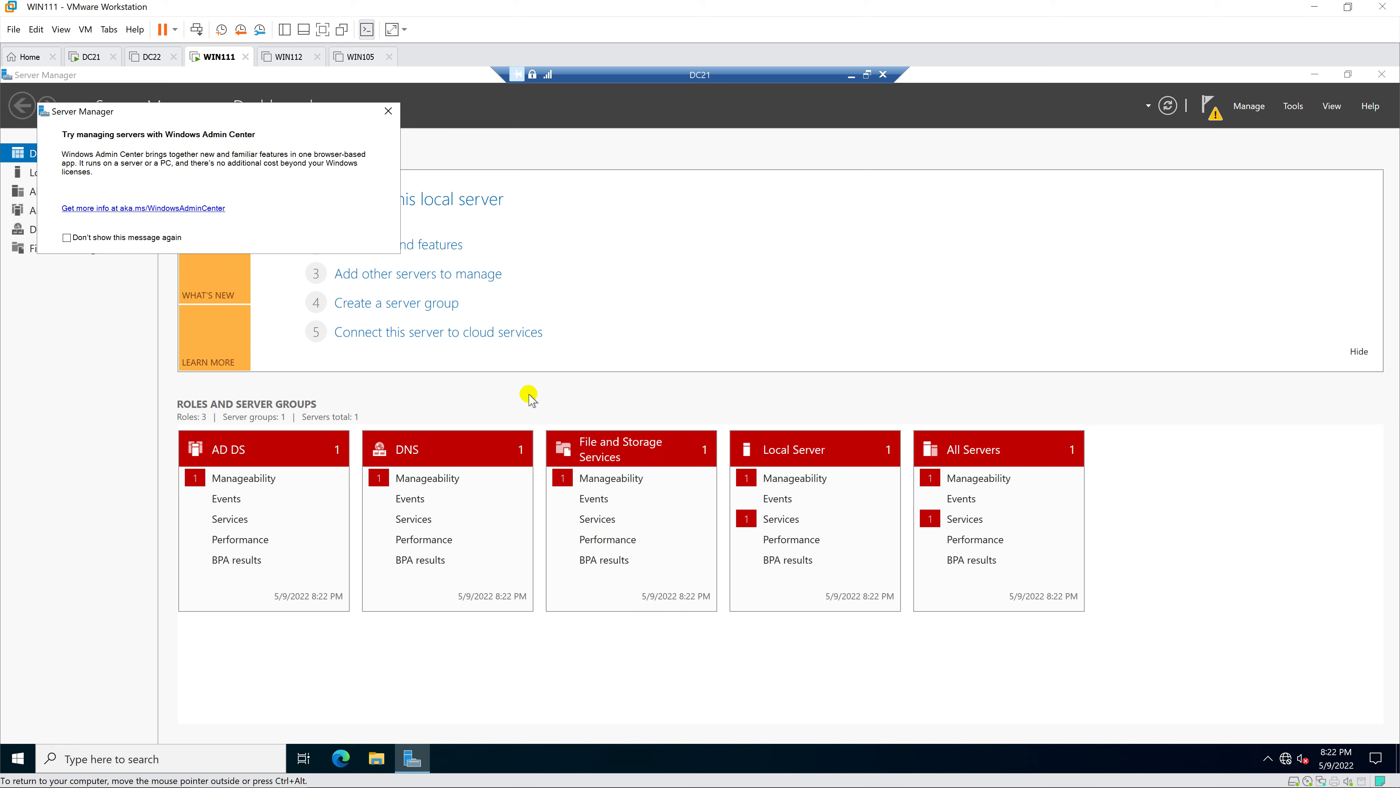
- Open Active Directory Users and Computers from Tools, maximized, with a wider tree and Yi.vn expanded
click(388, 112)
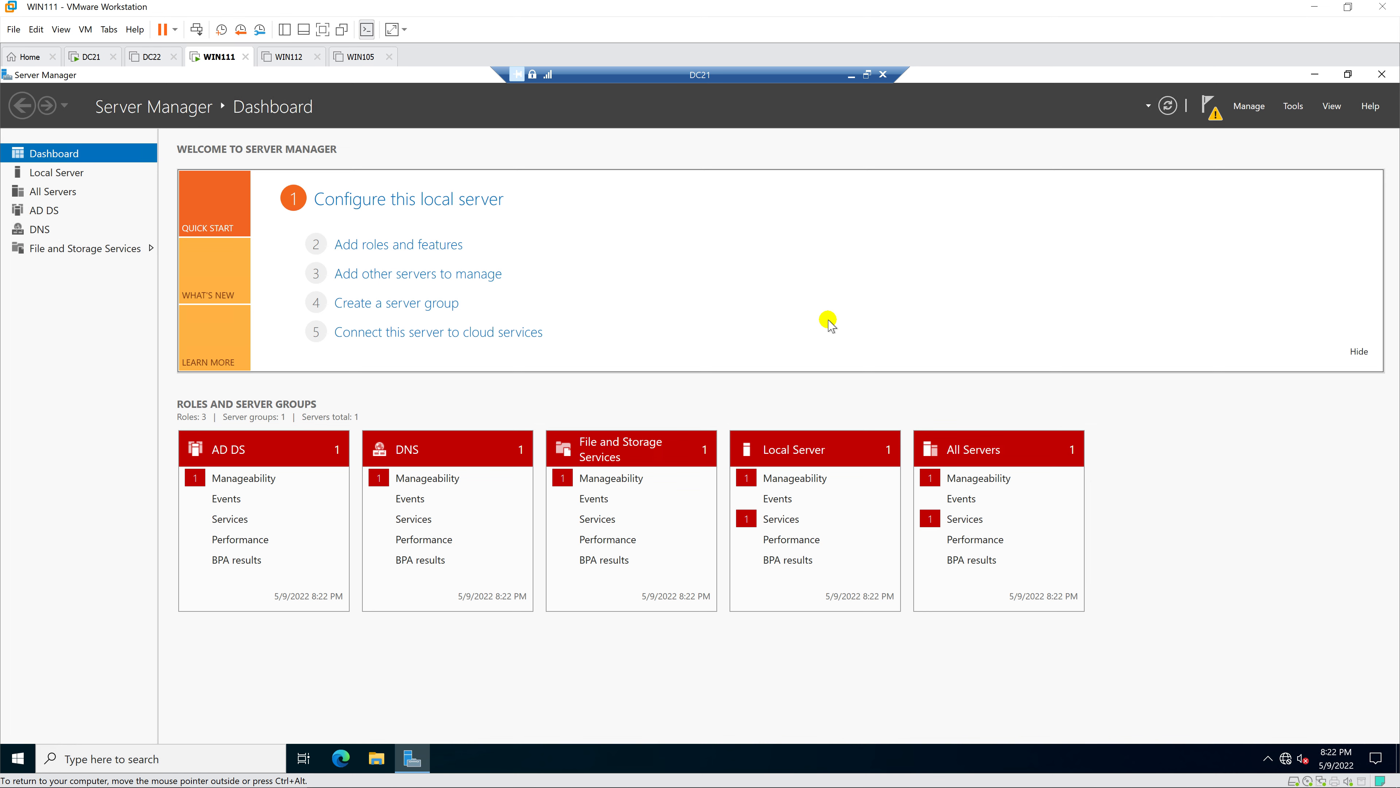
click(1296, 108)
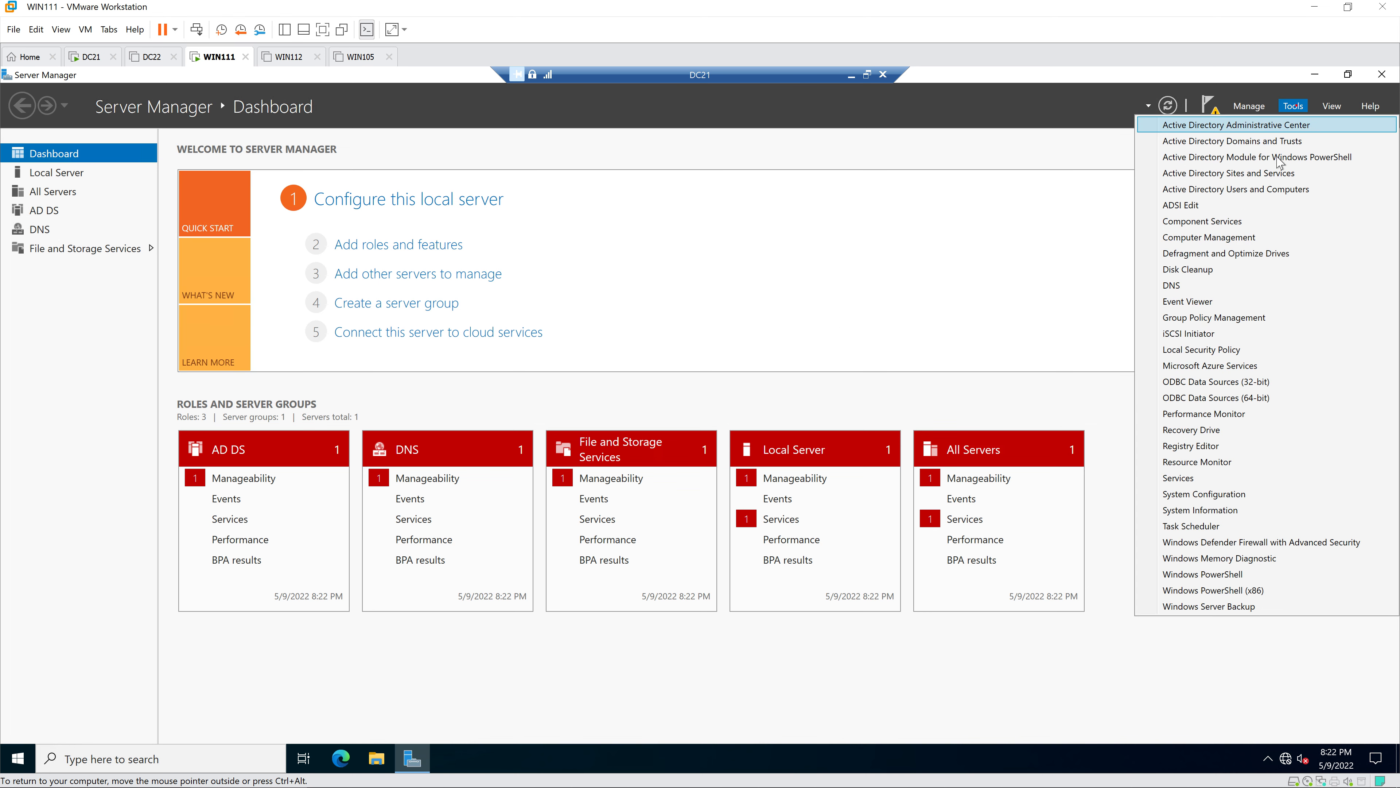
click(1280, 188)
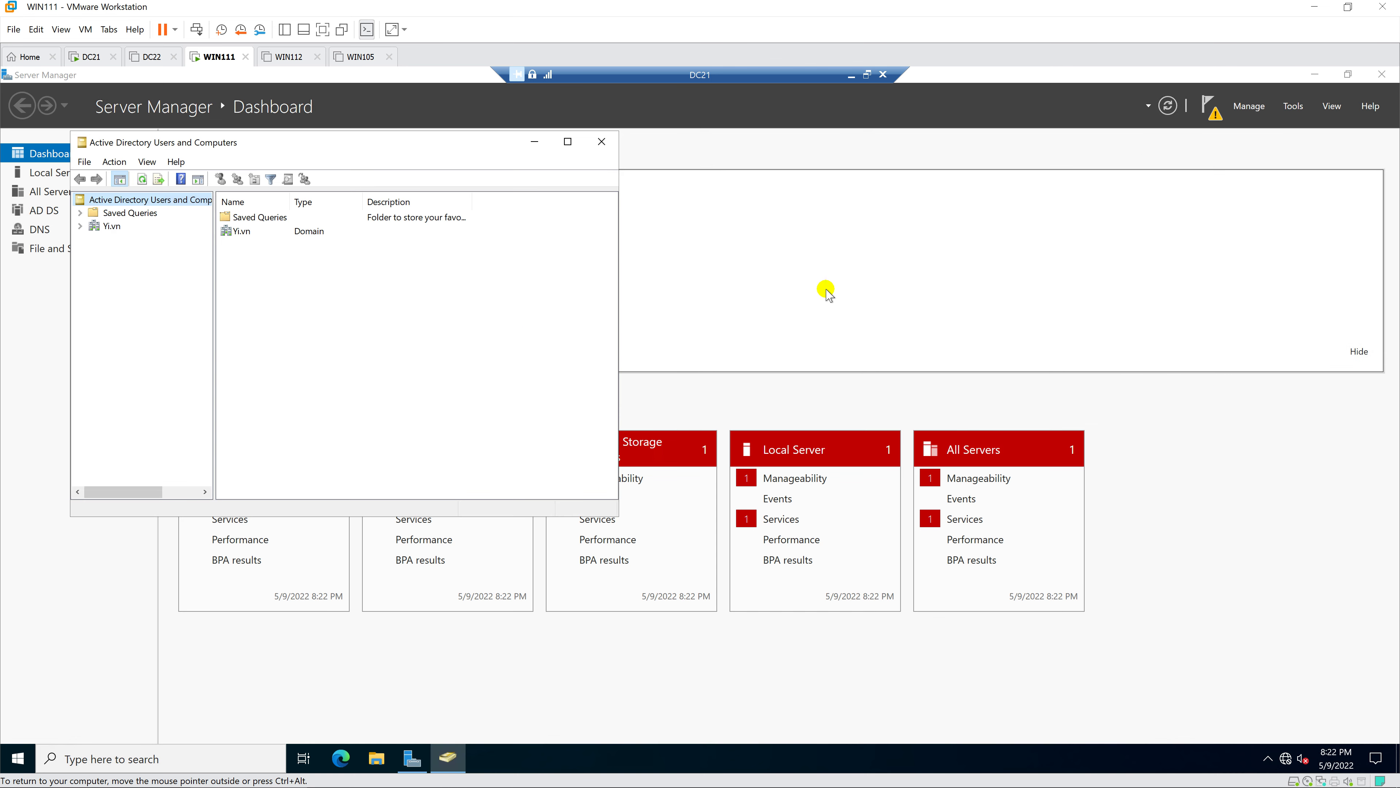
click(568, 142)
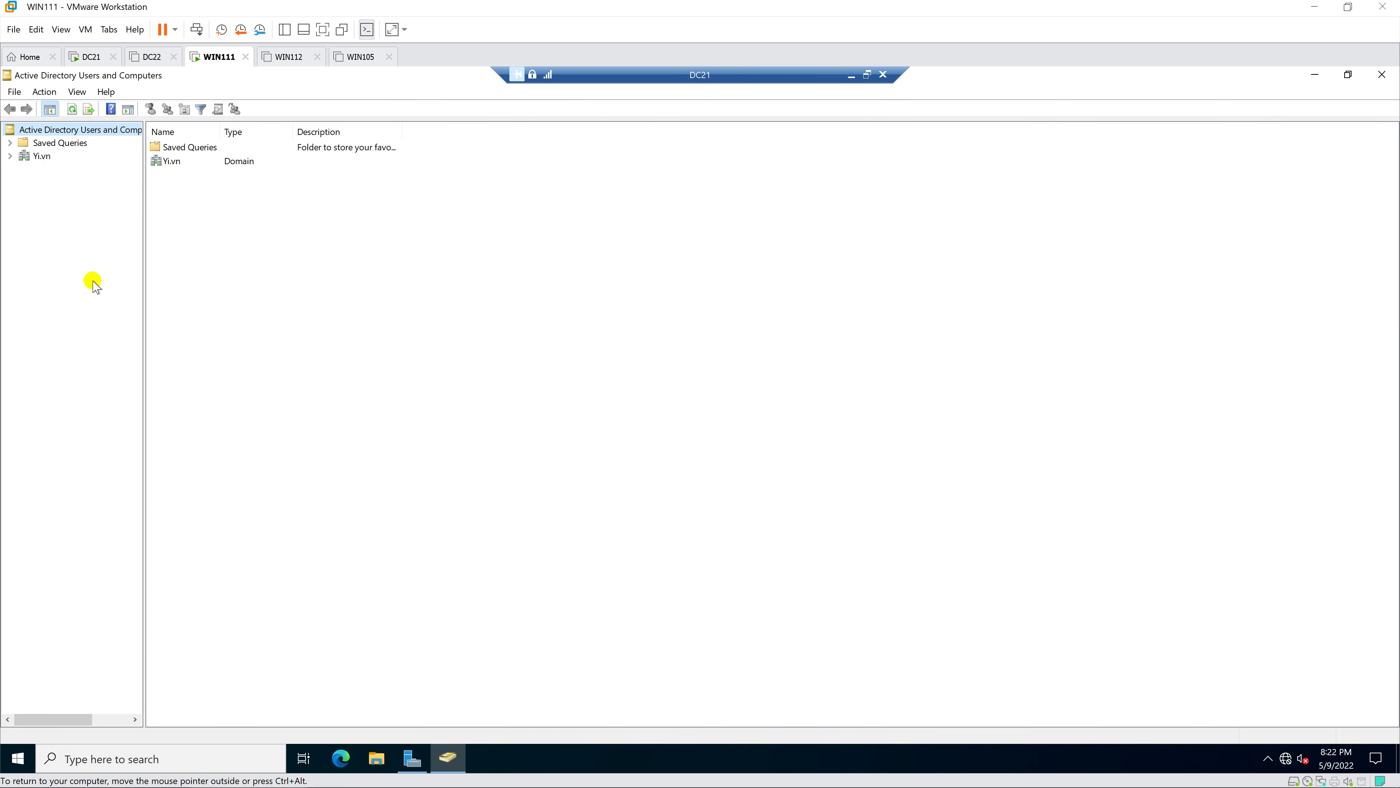
drag(143, 291, 231, 300)
click(11, 157)
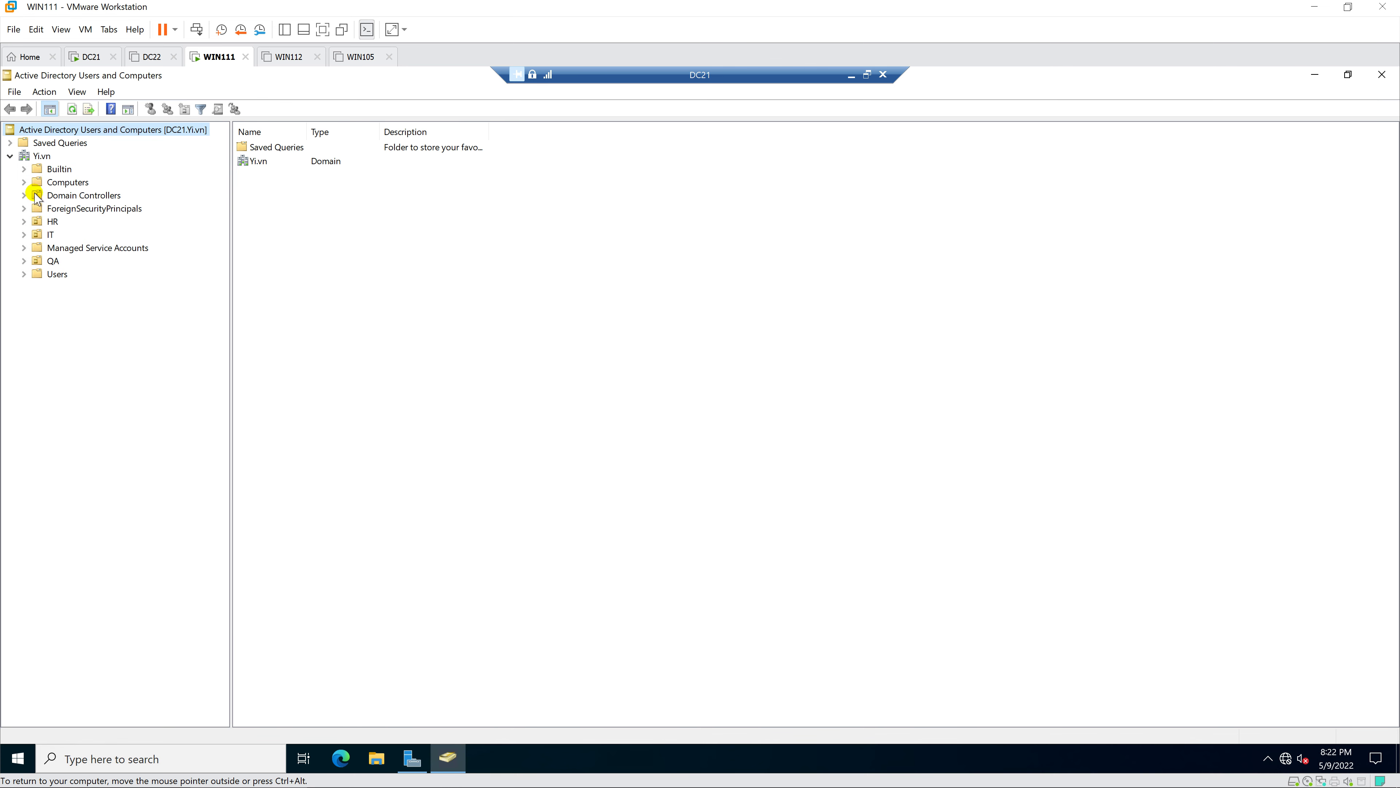
- Confirm the second IT user's Unlock account option is unavailable, then list the HR OU's users
click(50, 236)
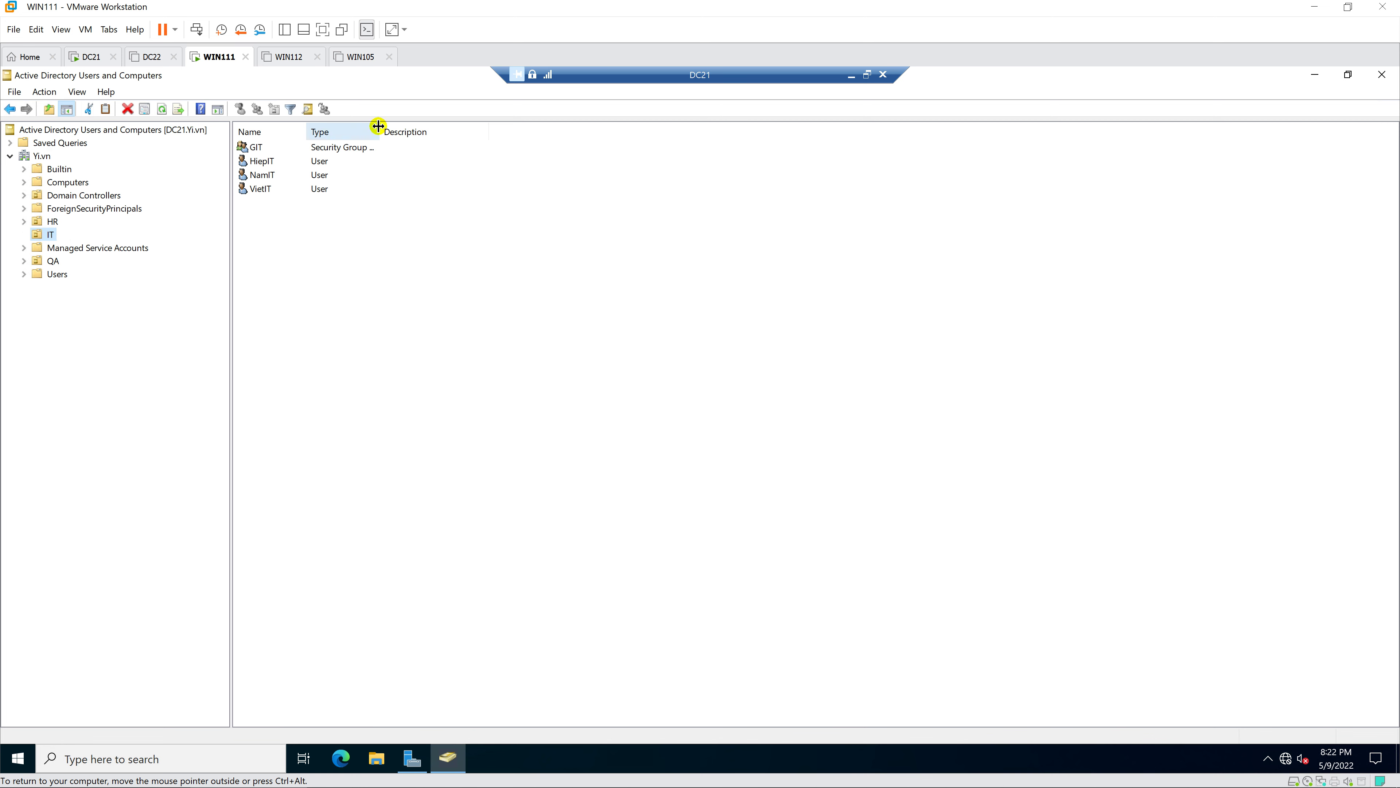
drag(380, 126, 428, 133)
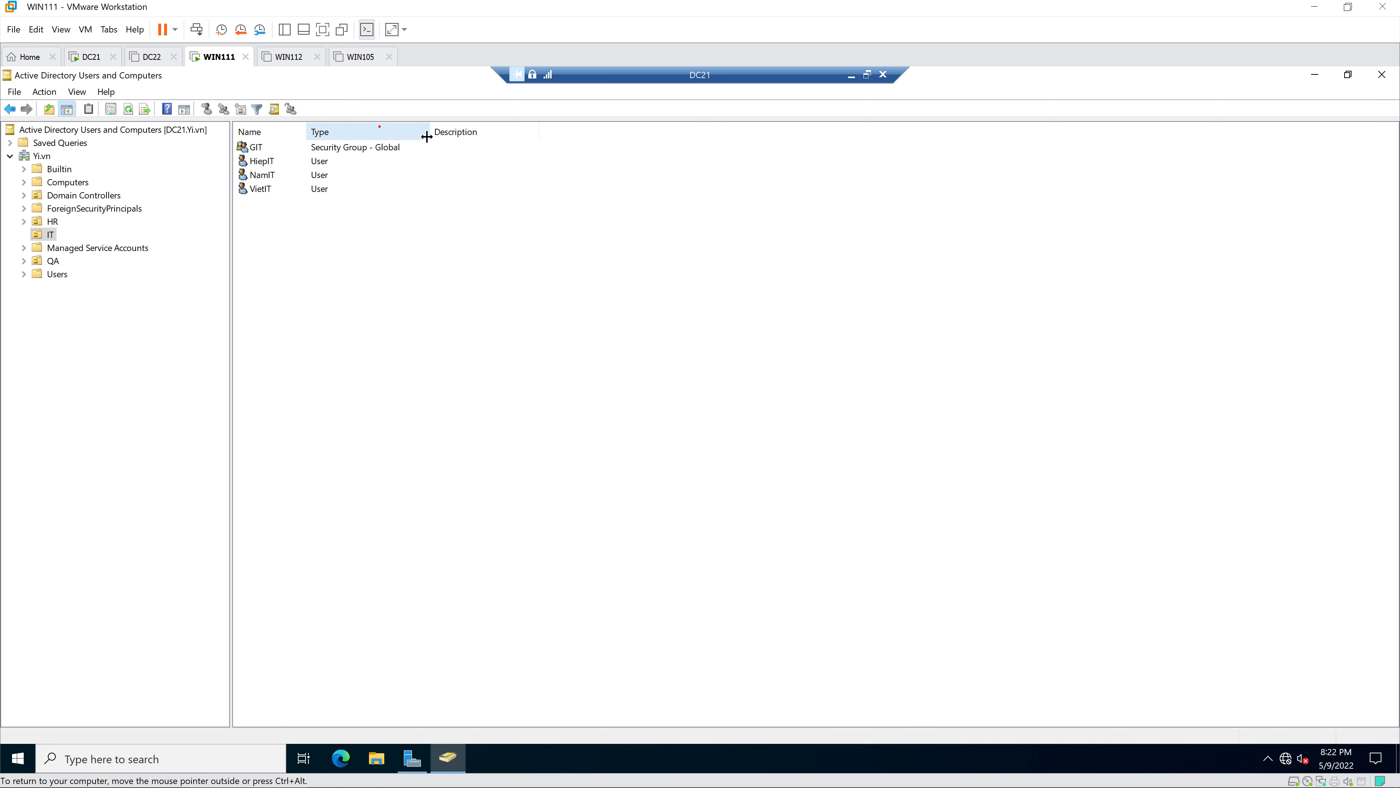
double_click(270, 175)
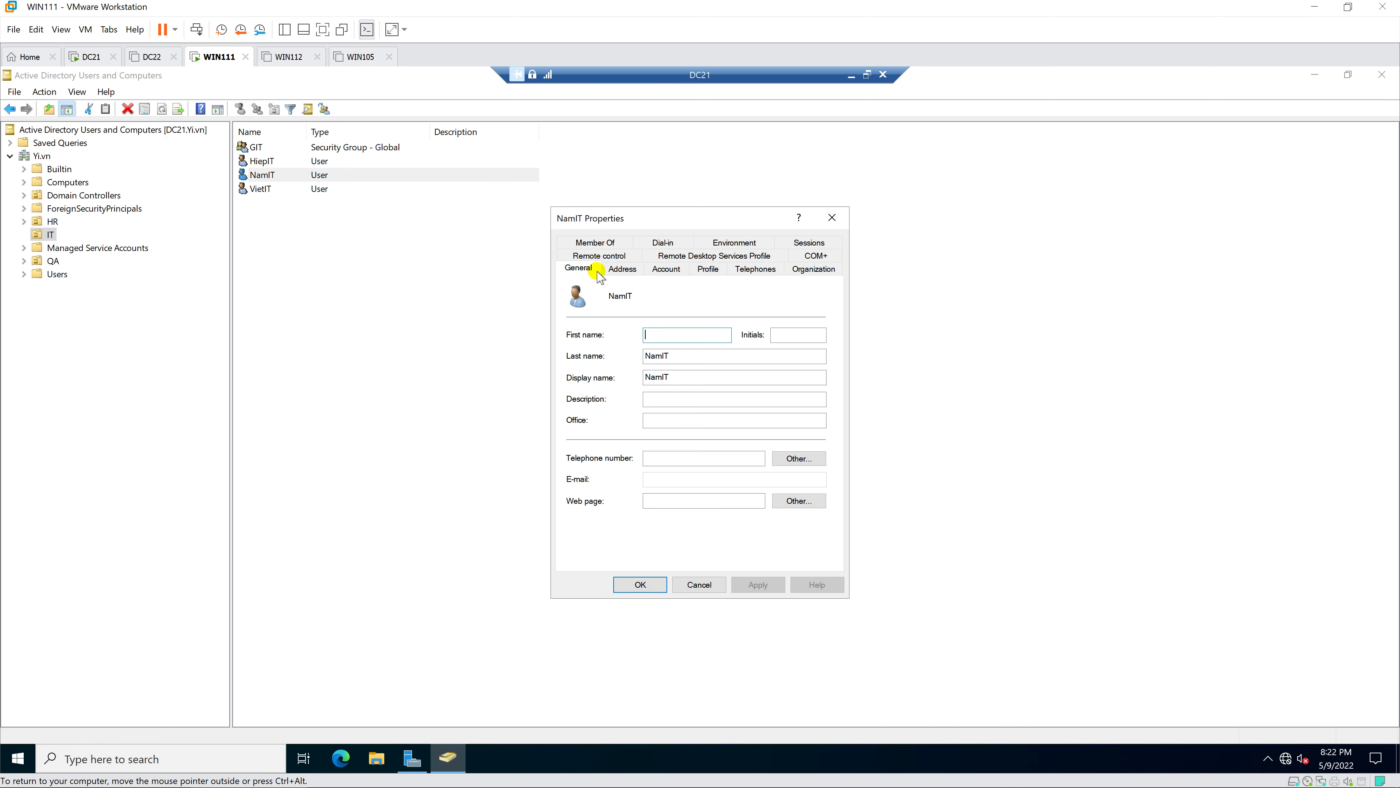
click(667, 270)
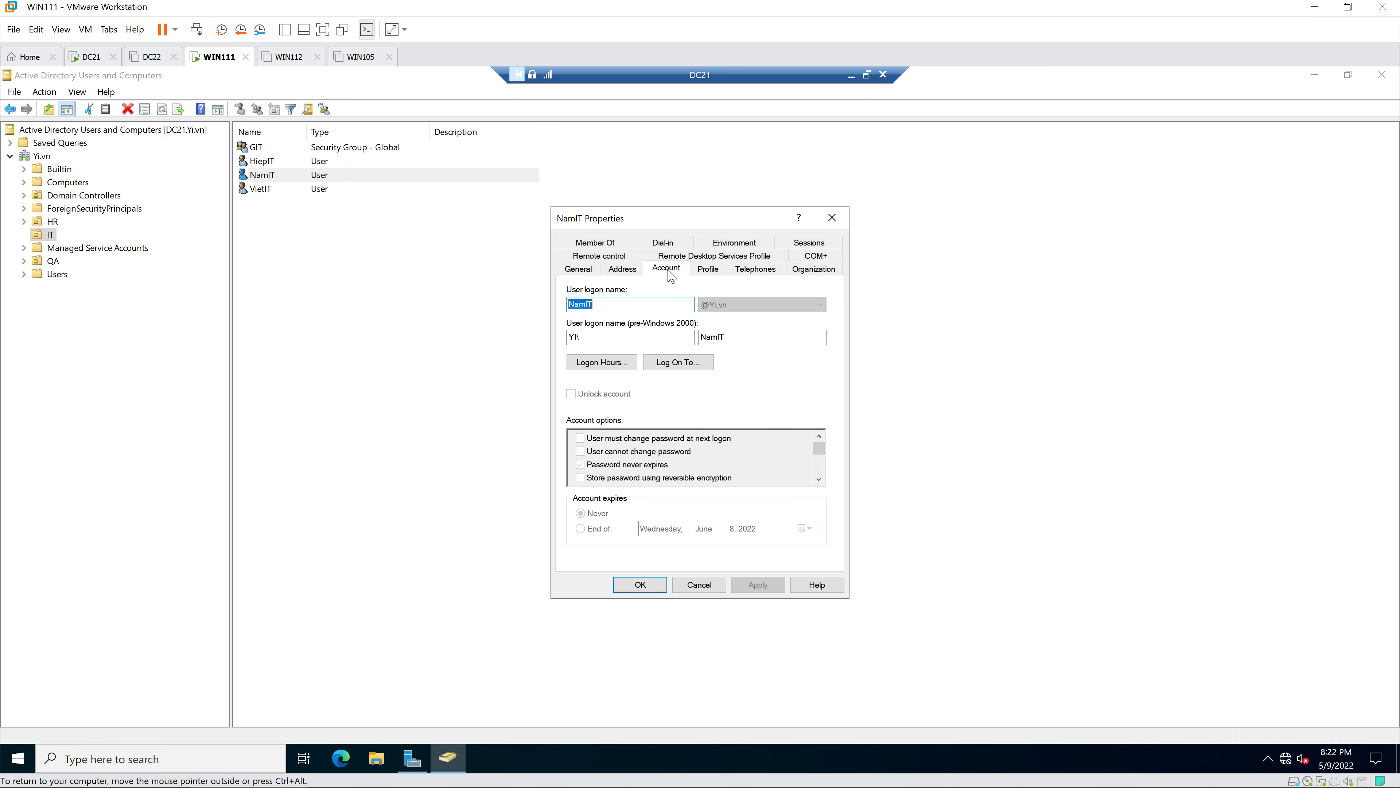
click(572, 394)
click(621, 439)
click(681, 585)
click(51, 222)
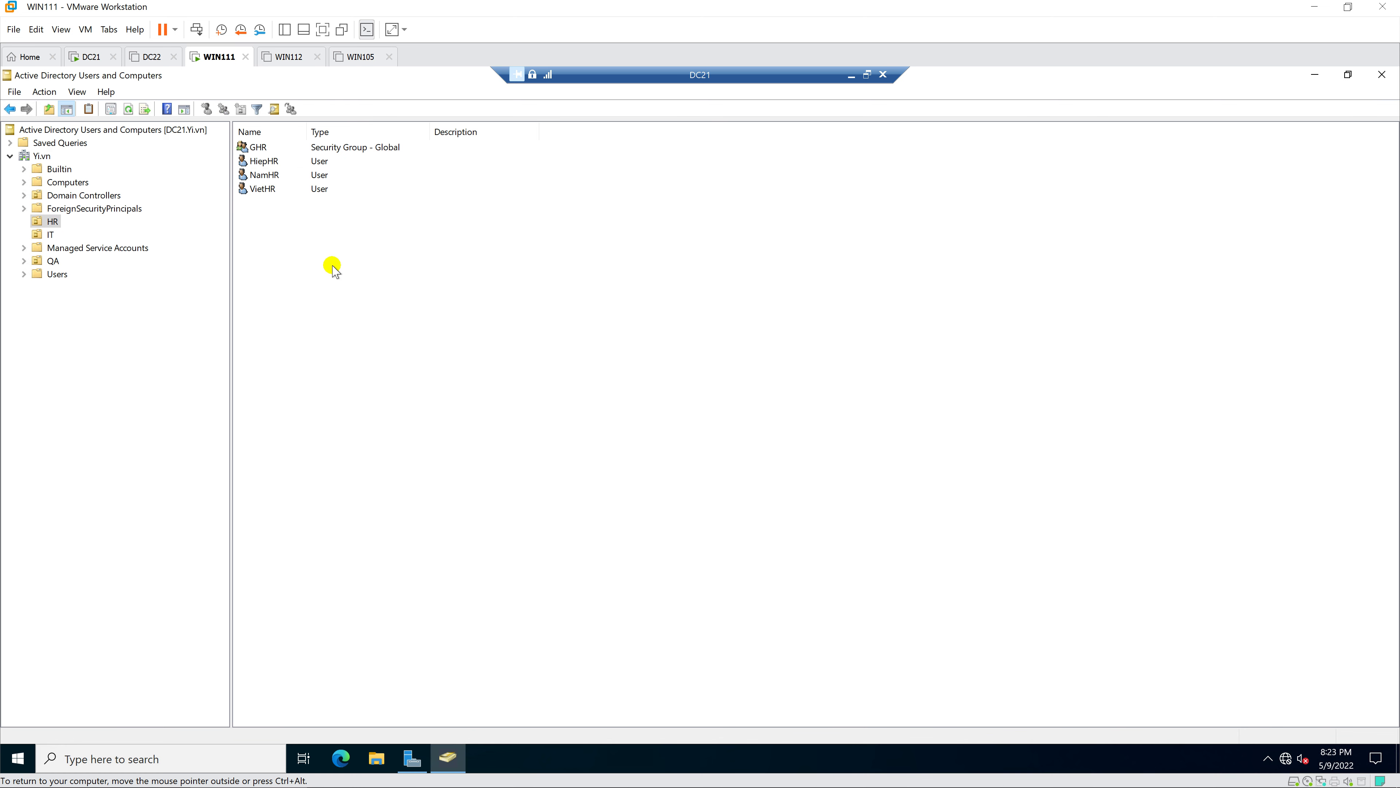
- Unlock and save the second and third HR users, then tick Unlock account for the first
double_click(264, 175)
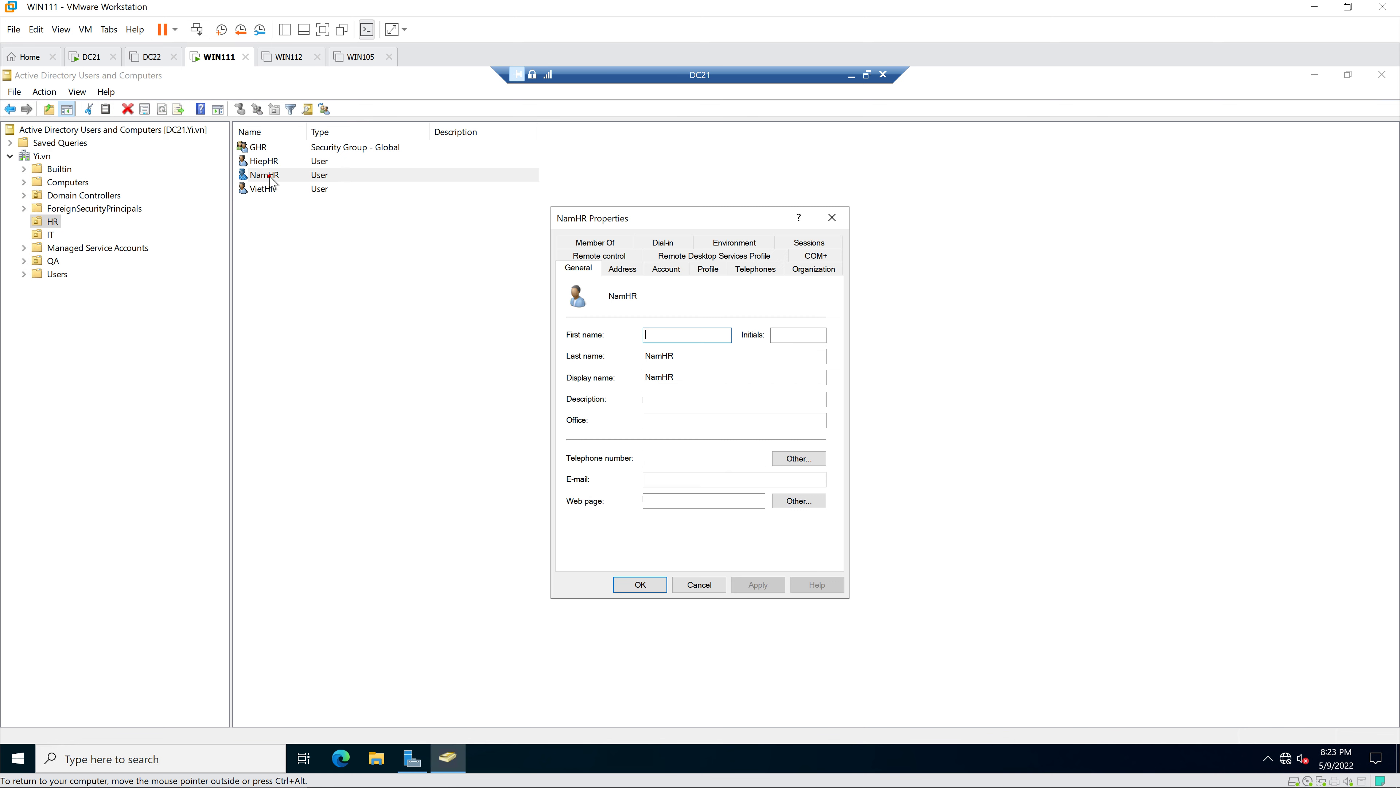
click(671, 270)
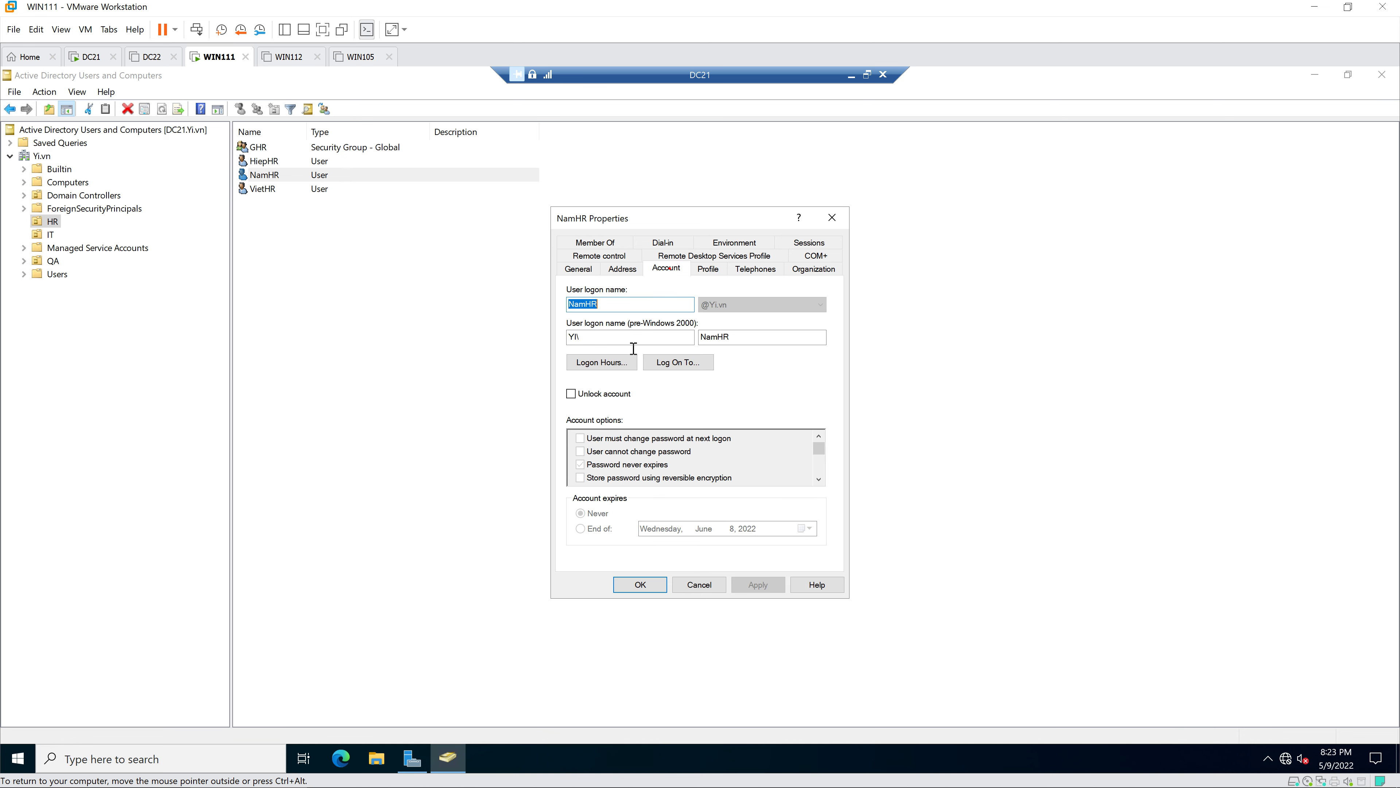
click(571, 393)
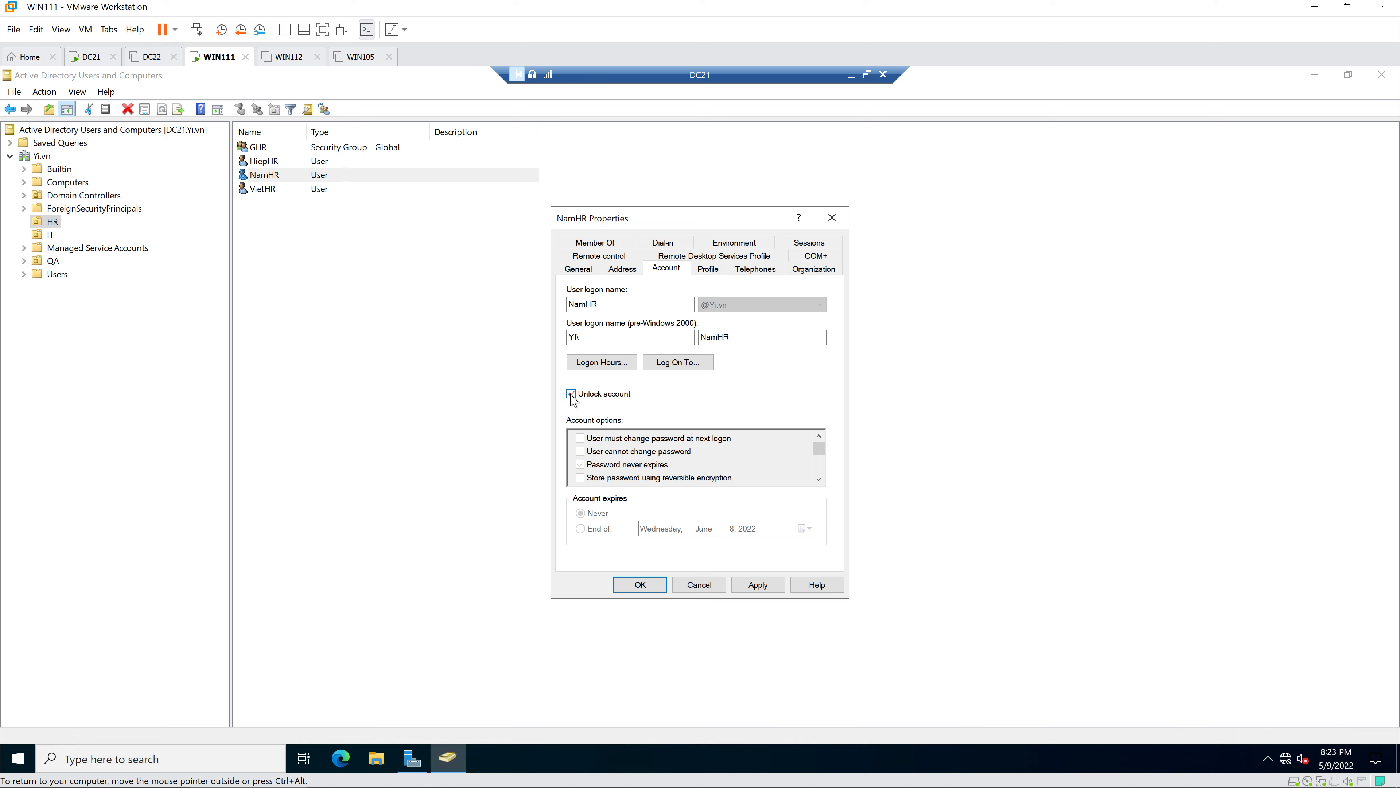
click(641, 584)
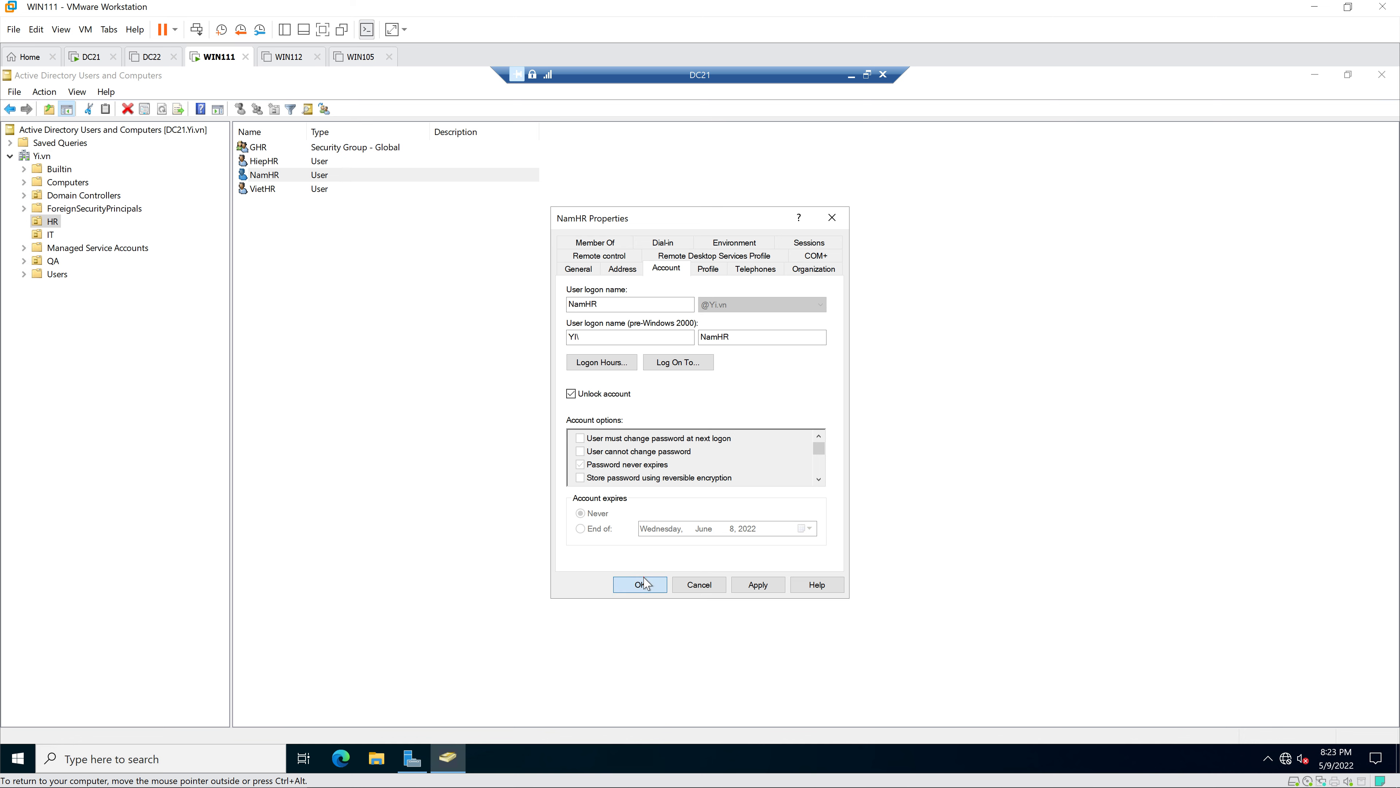
double_click(295, 190)
click(662, 269)
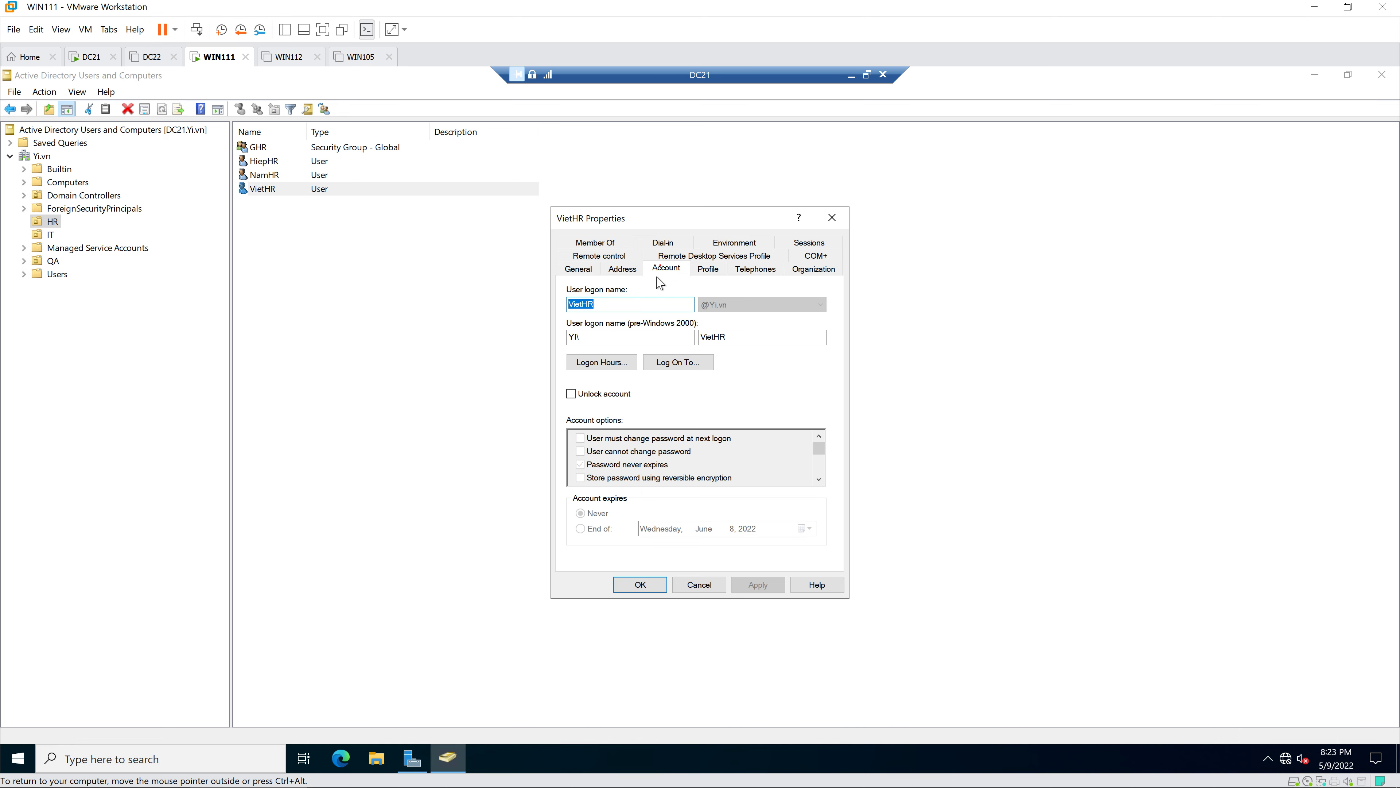
click(571, 393)
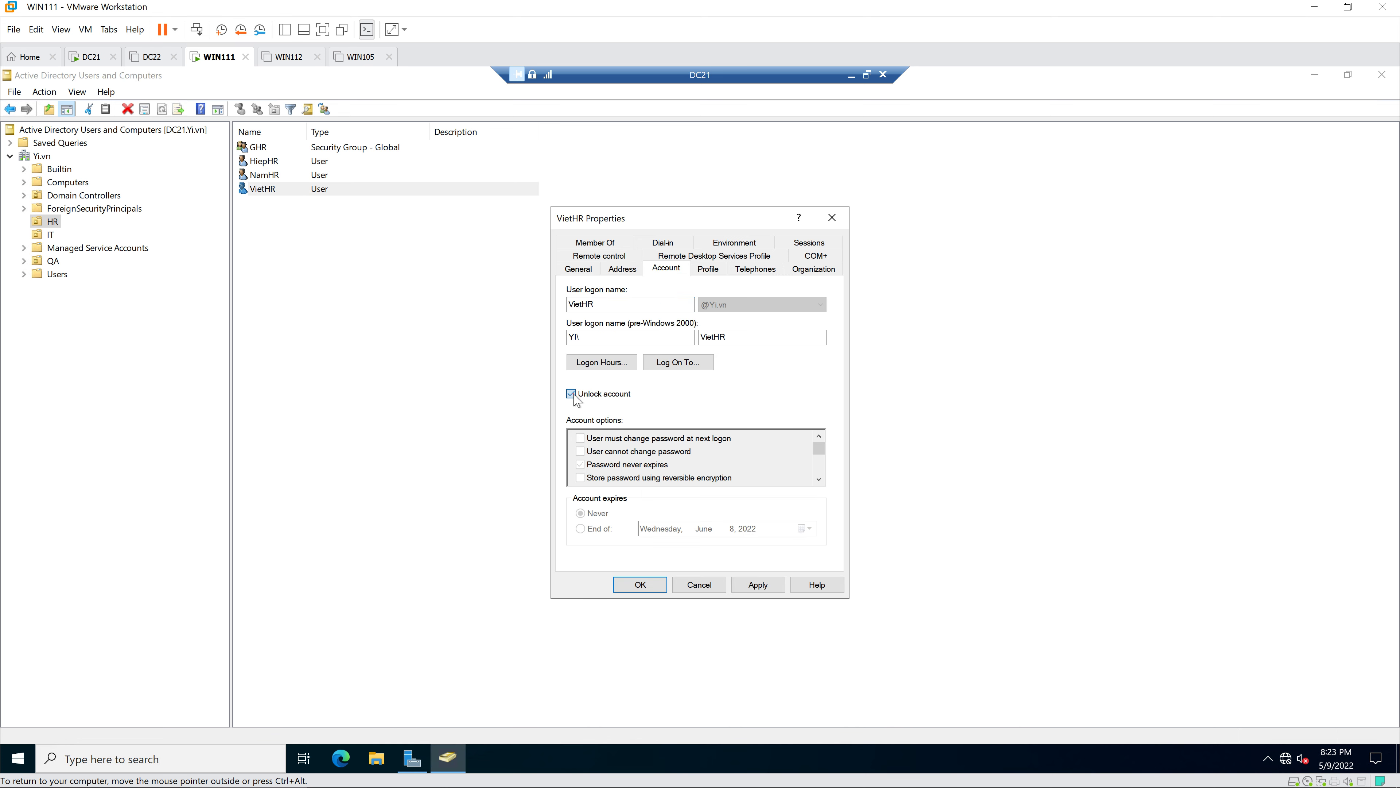
click(640, 583)
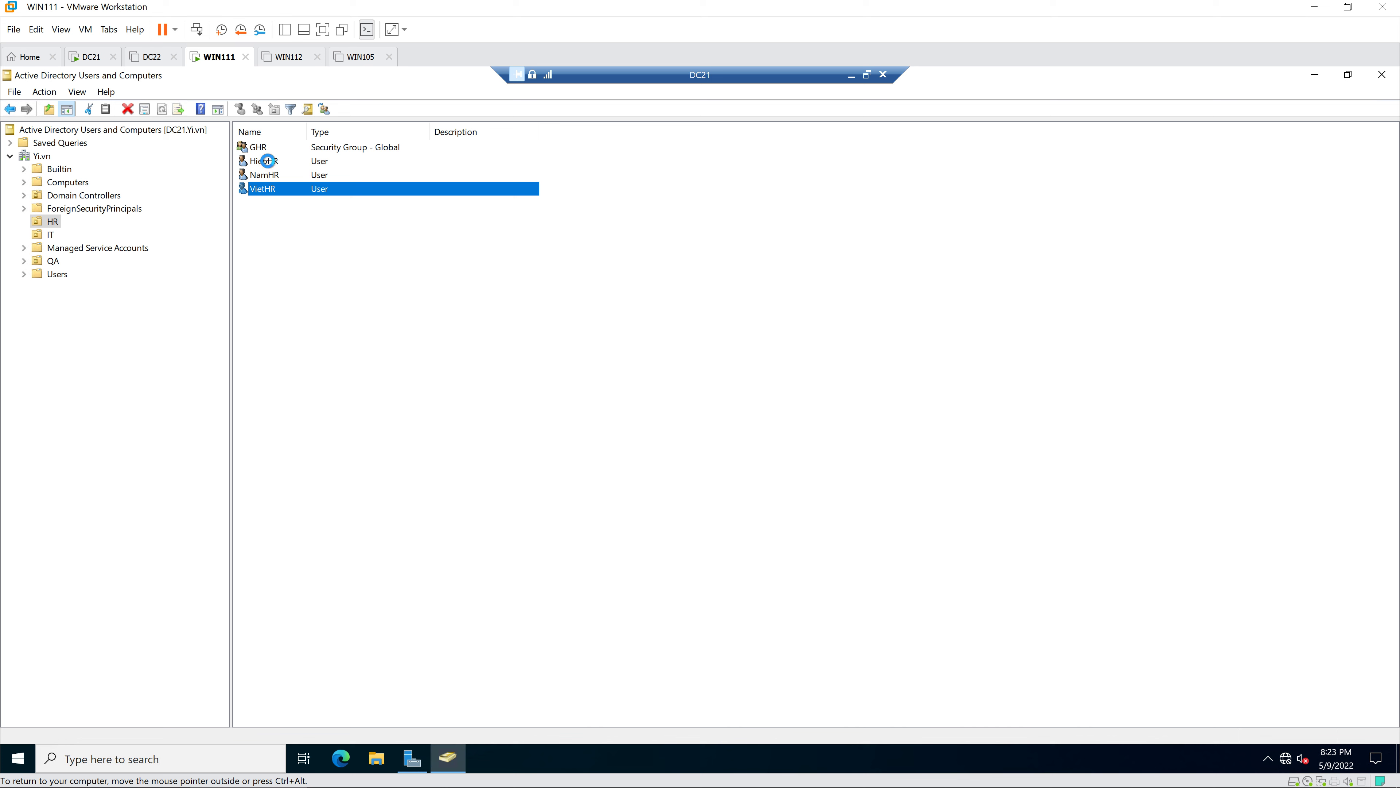
double_click(264, 161)
click(666, 269)
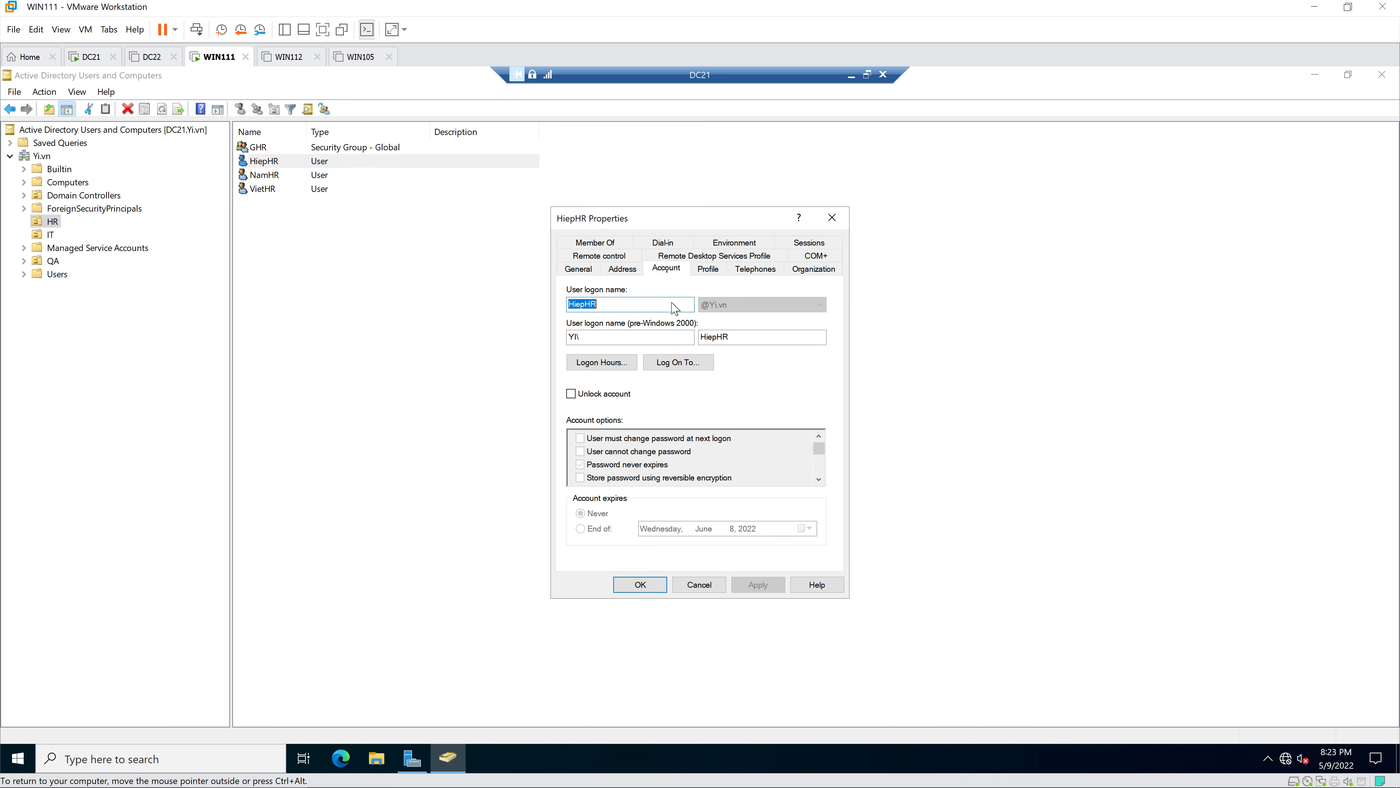
click(574, 394)
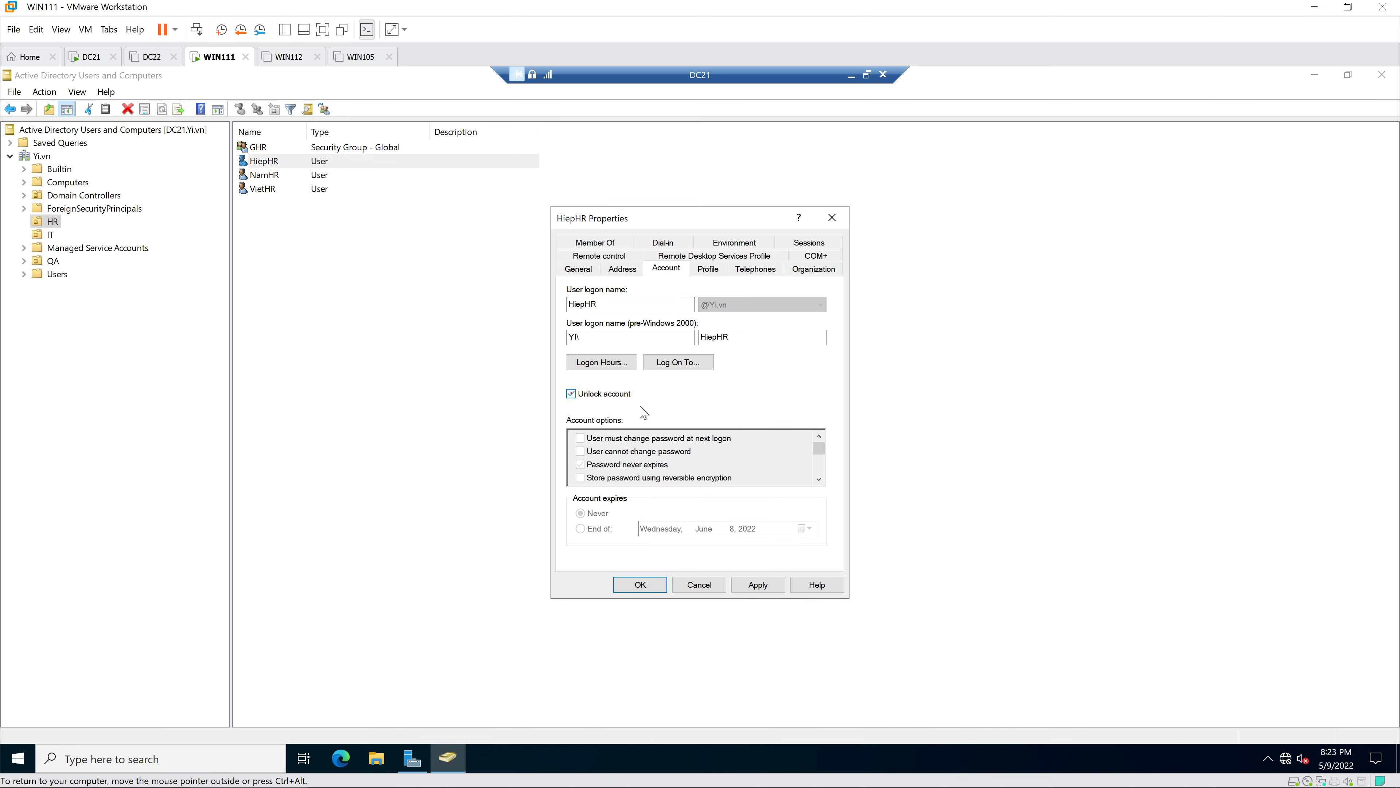